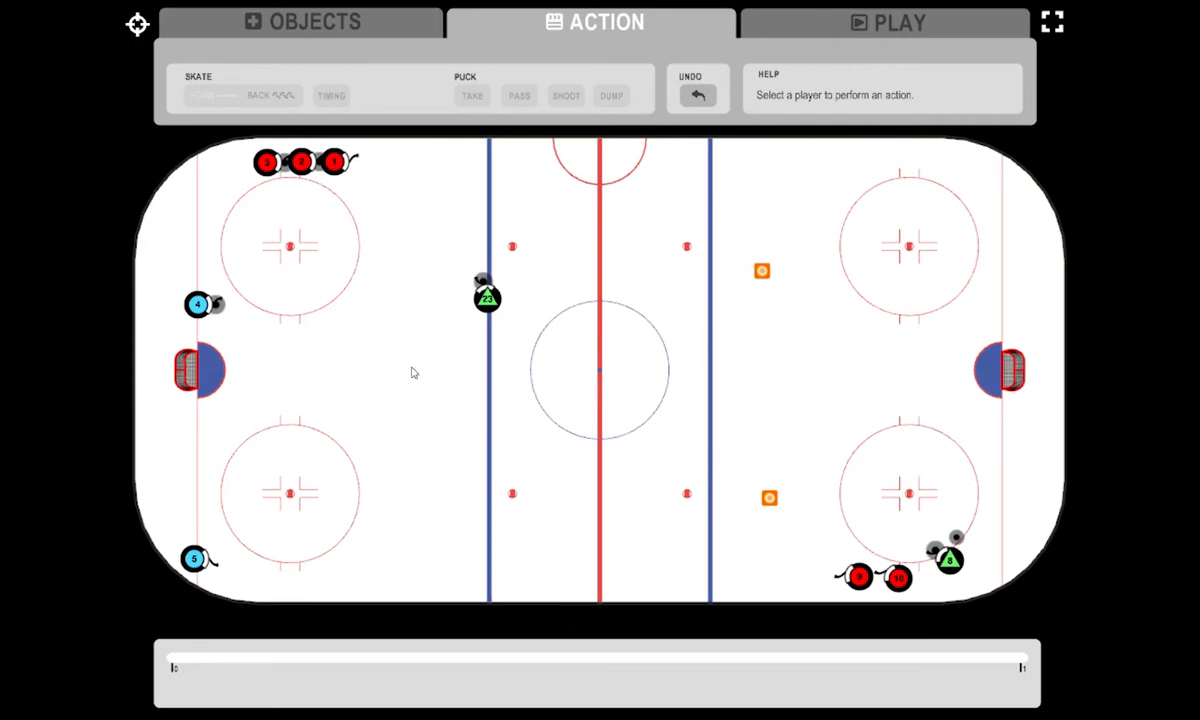
- Skate player 1 forward without the puck along the upper boards to the red centre line
click(333, 163)
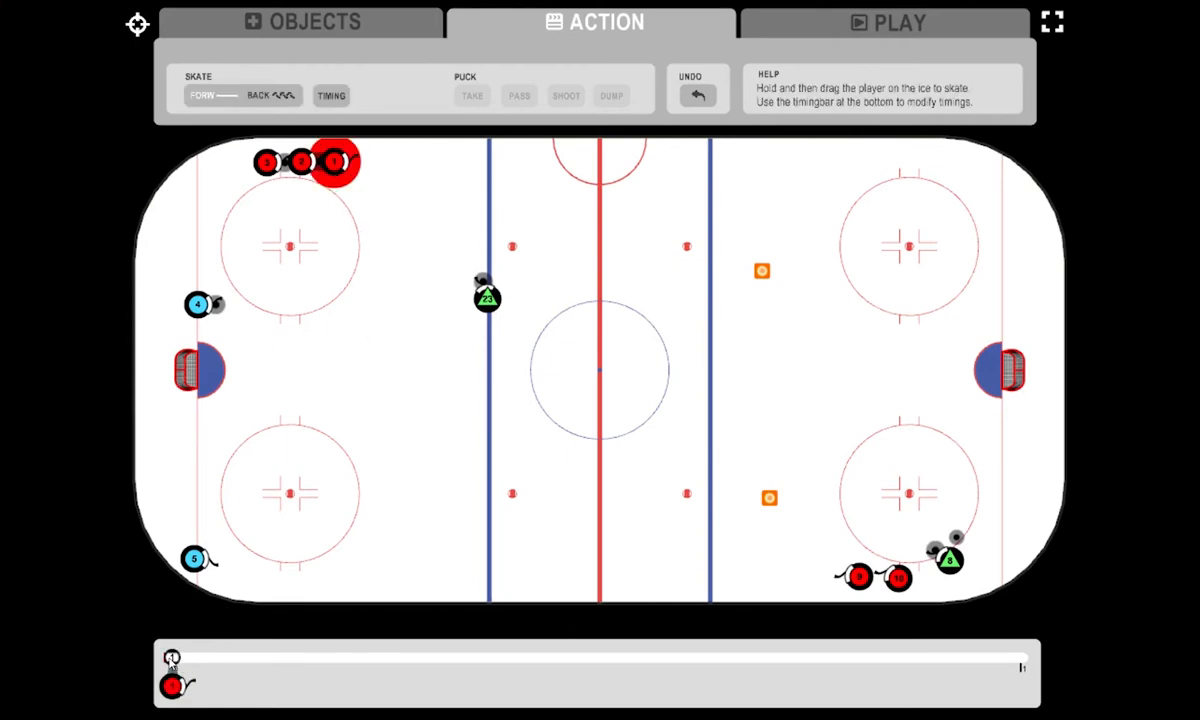
mouse_move(170, 662)
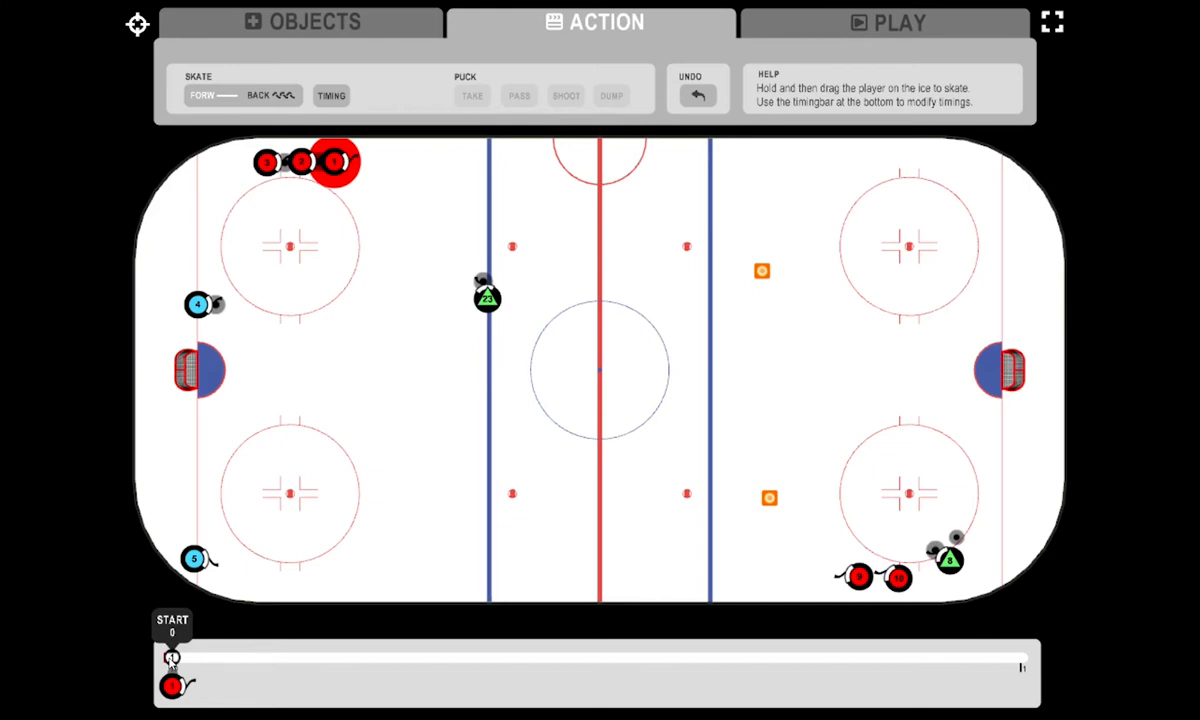
click(326, 345)
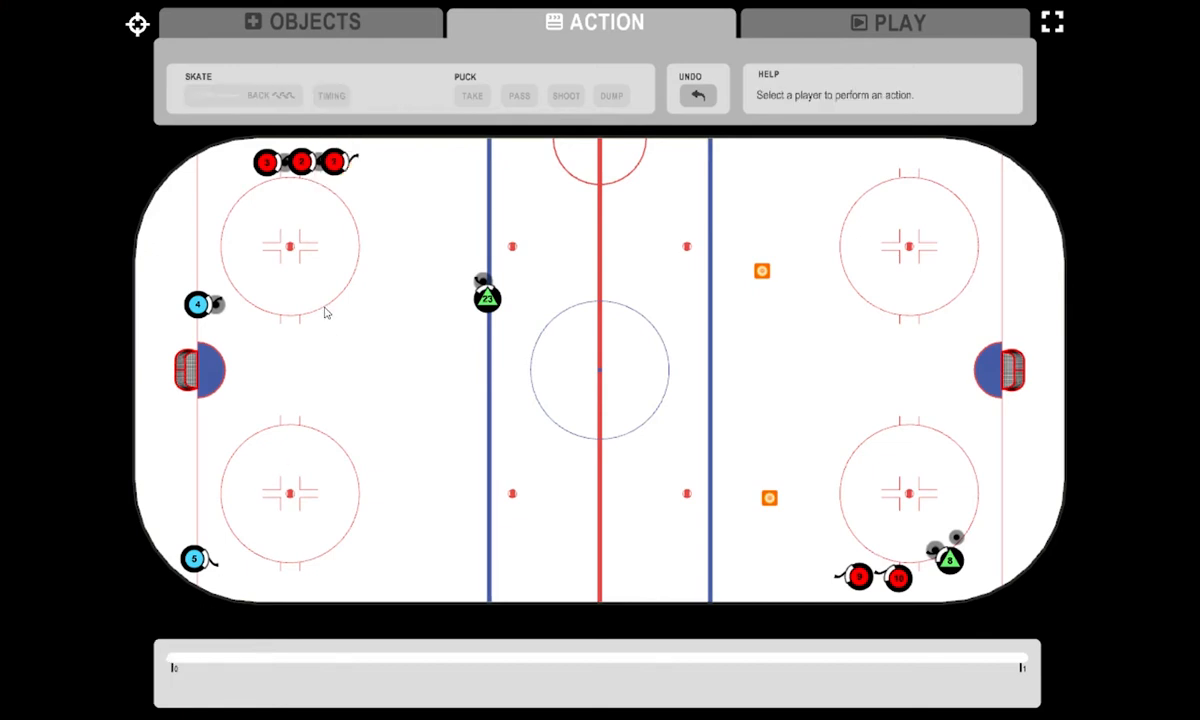
click(337, 160)
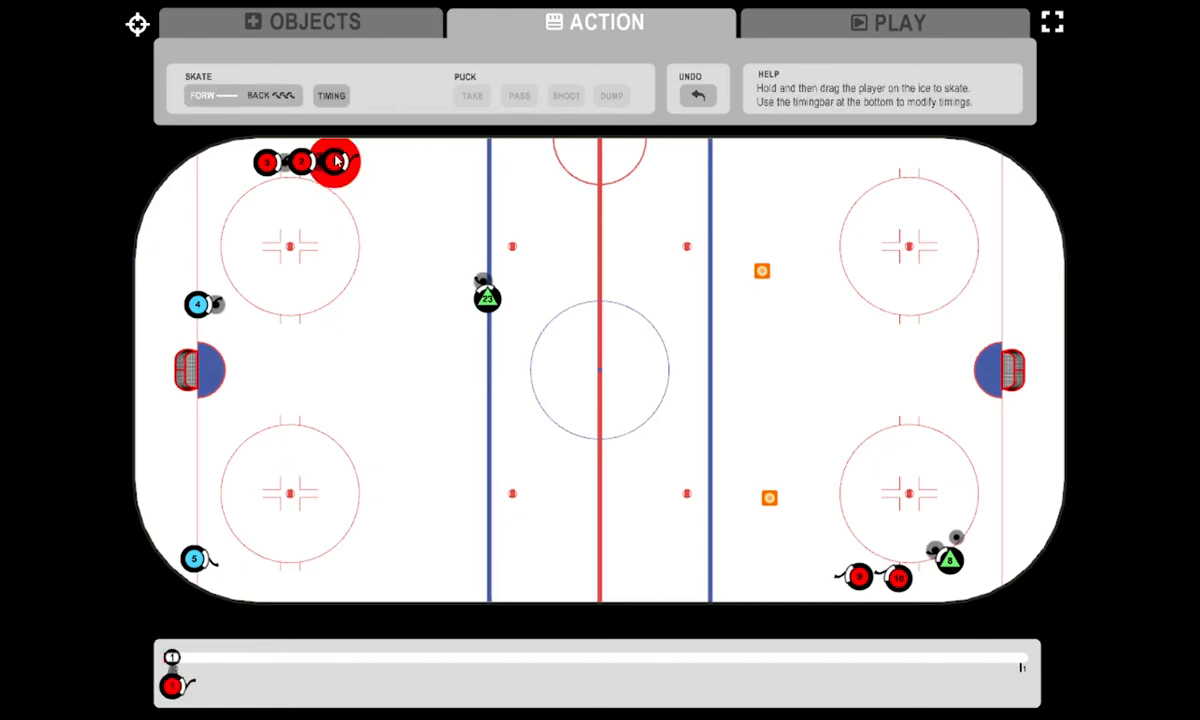
drag(337, 160, 614, 168)
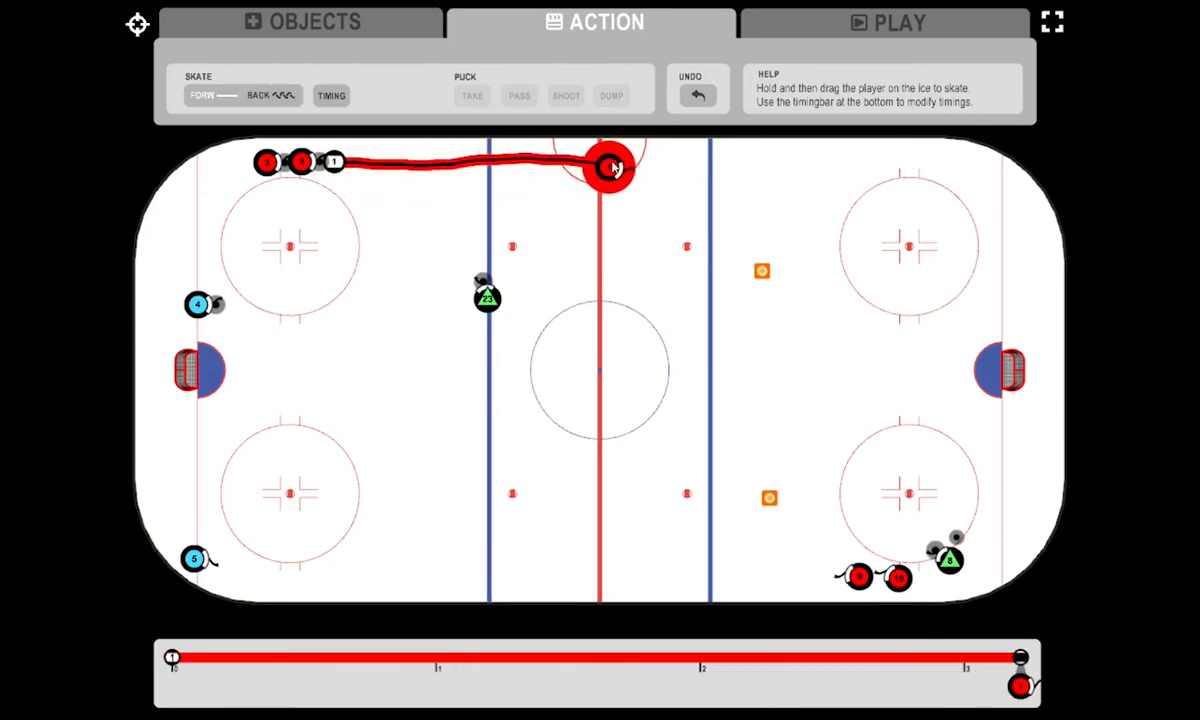
- Add two timing points to player 23 and move the second one to 2.22
click(486, 297)
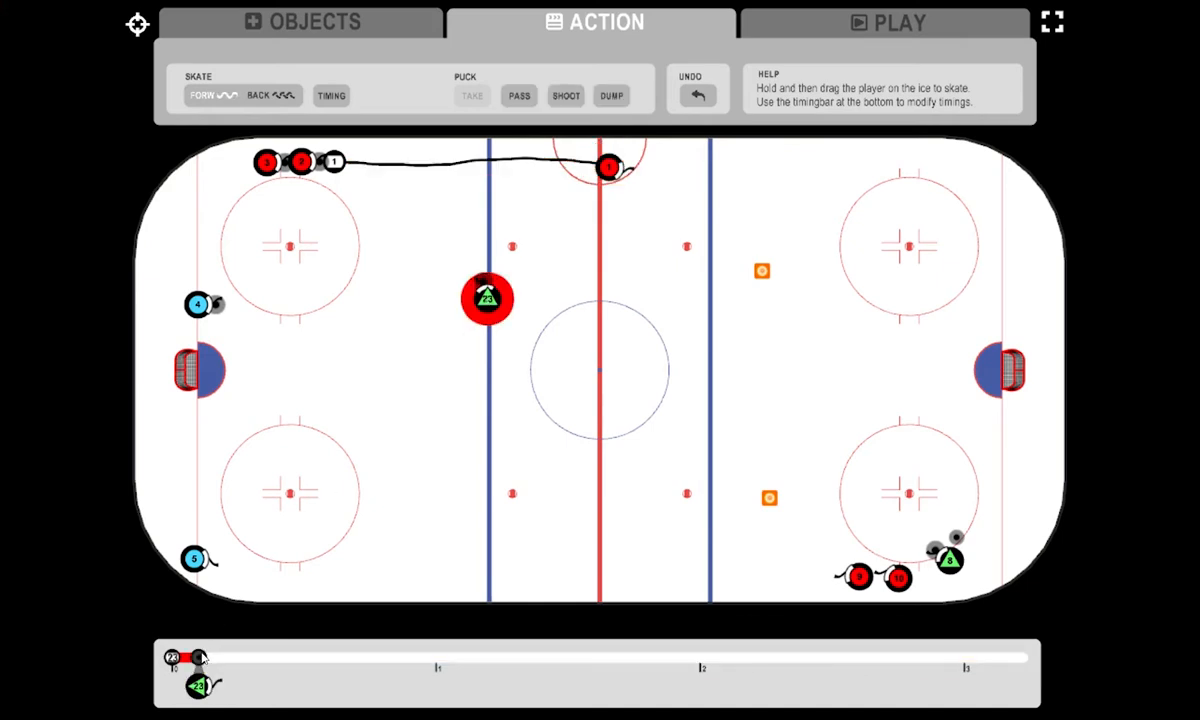
drag(202, 657, 202, 657)
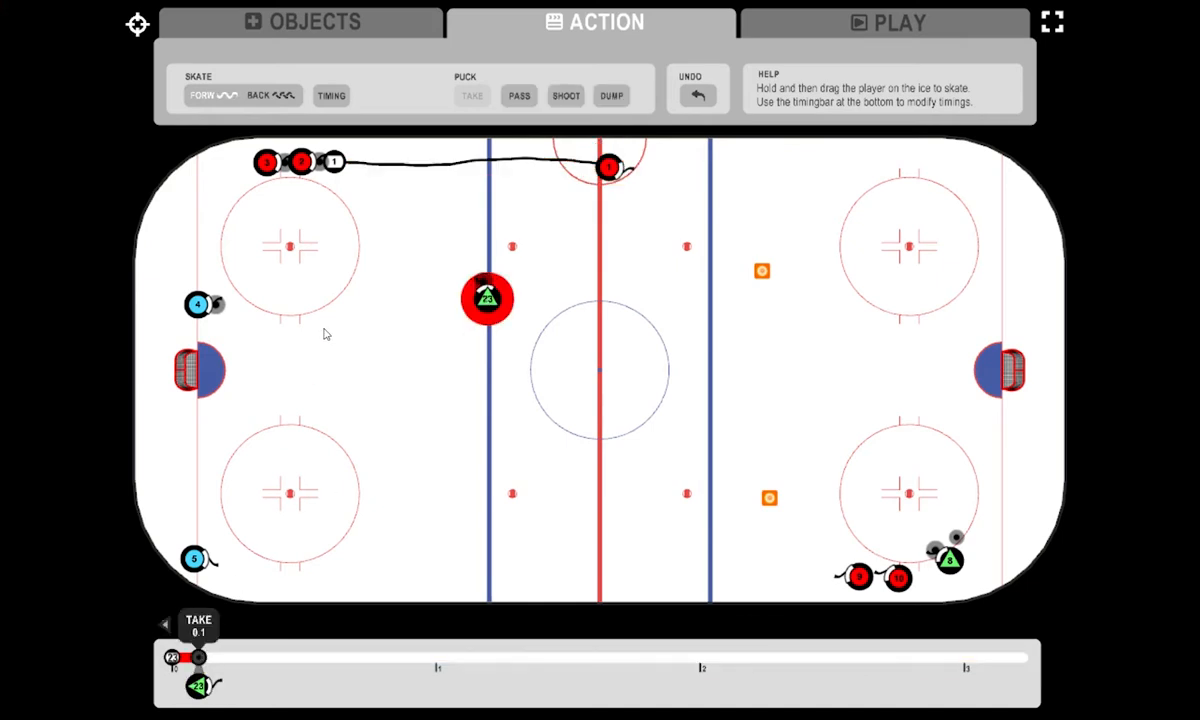
click(331, 99)
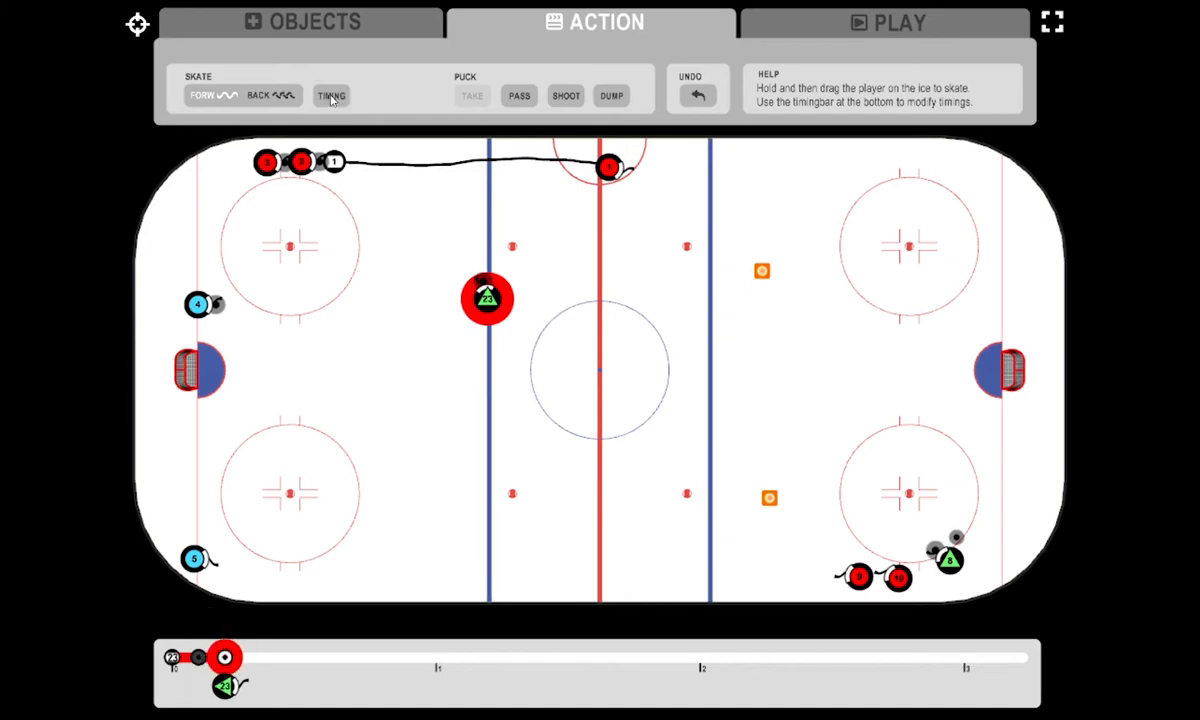
click(331, 99)
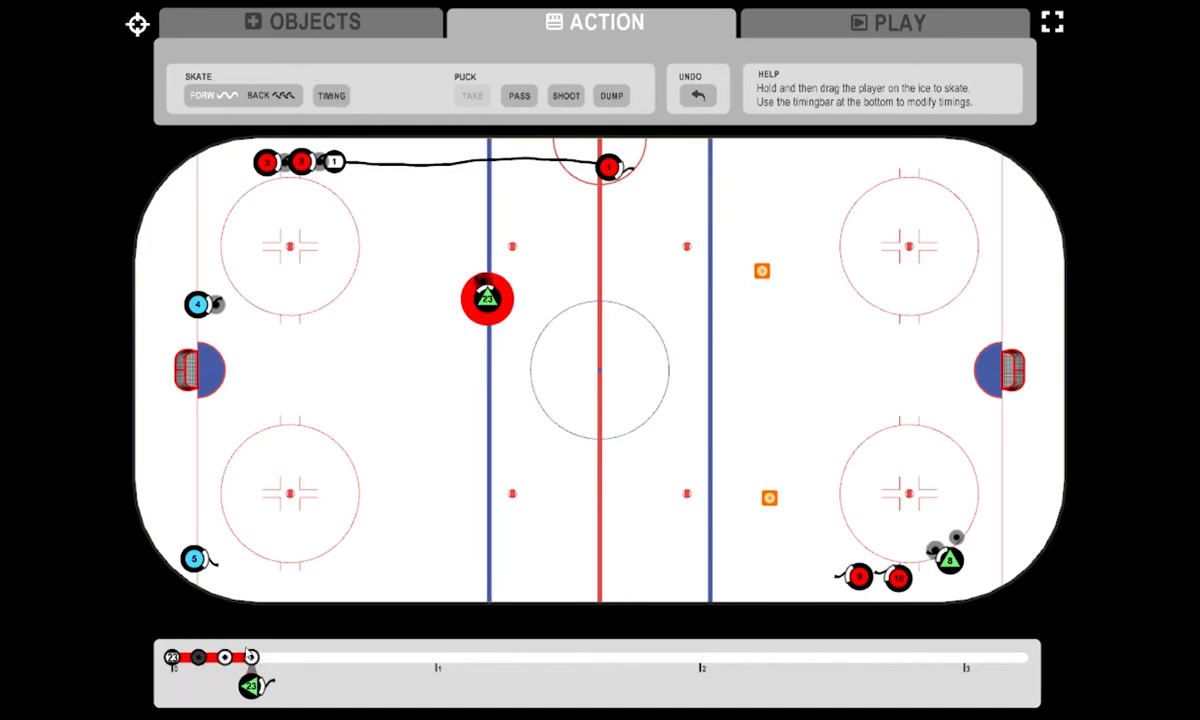
drag(251, 657, 760, 657)
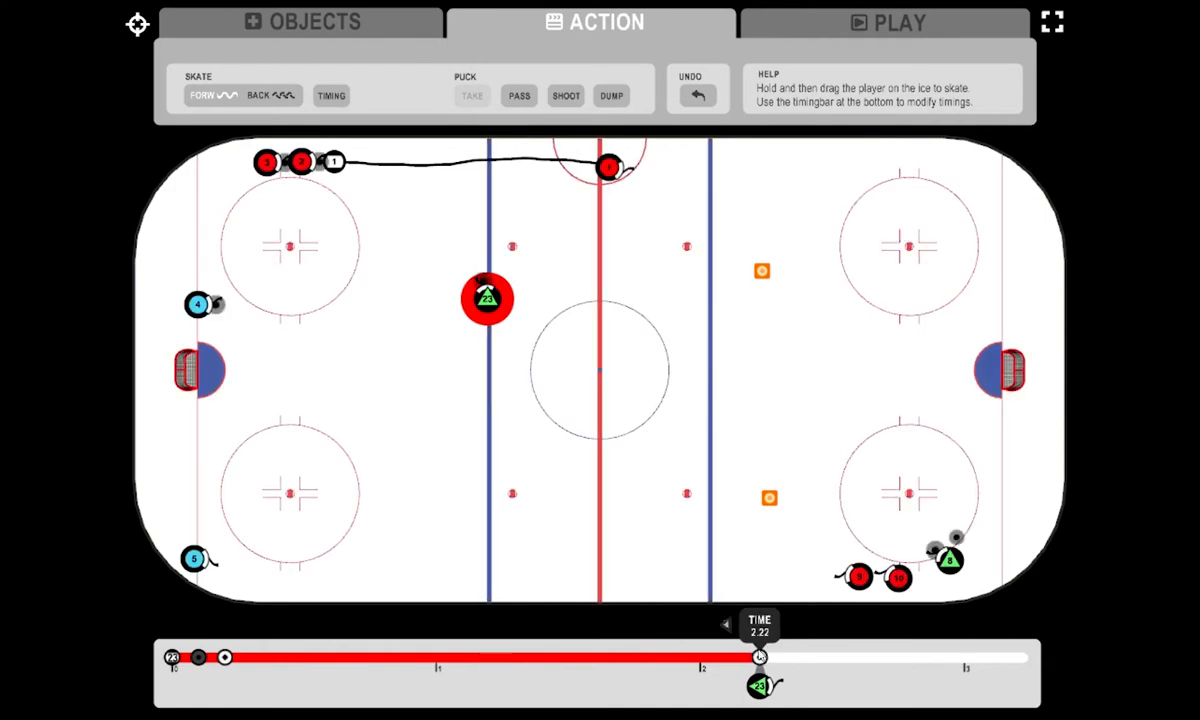
- Pass the puck from player 23 to player 1 at centre ice and skate player 1 with it along the boards to above the far faceoff circle
click(518, 97)
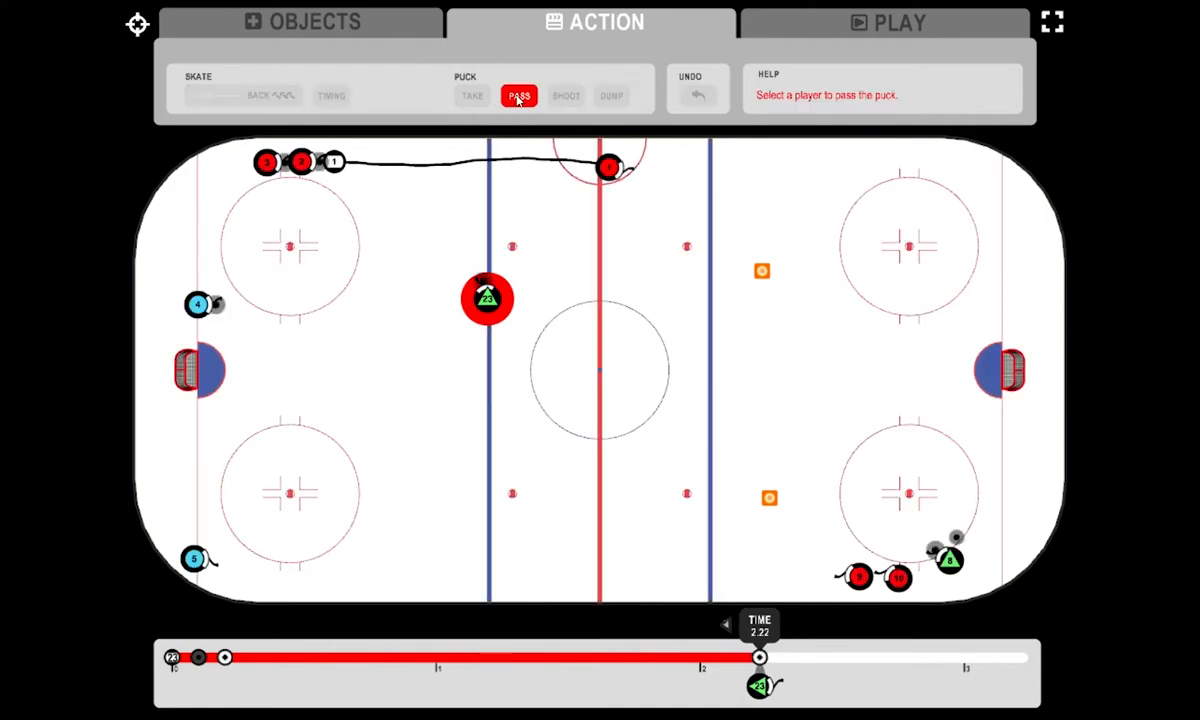
click(610, 170)
mouse_move(611, 169)
mouse_down()
mouse_move(940, 158)
mouse_move(968, 172)
mouse_up()
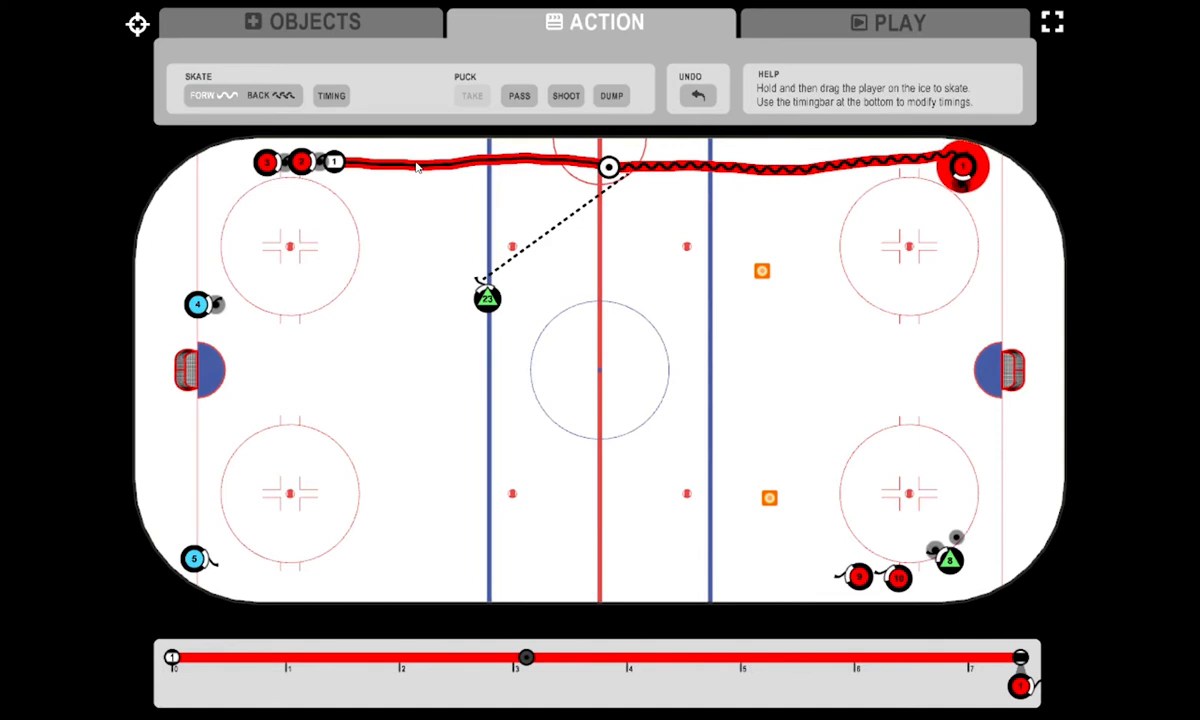
- Add two timing points to player 2 and move the second one to 3.01
click(304, 168)
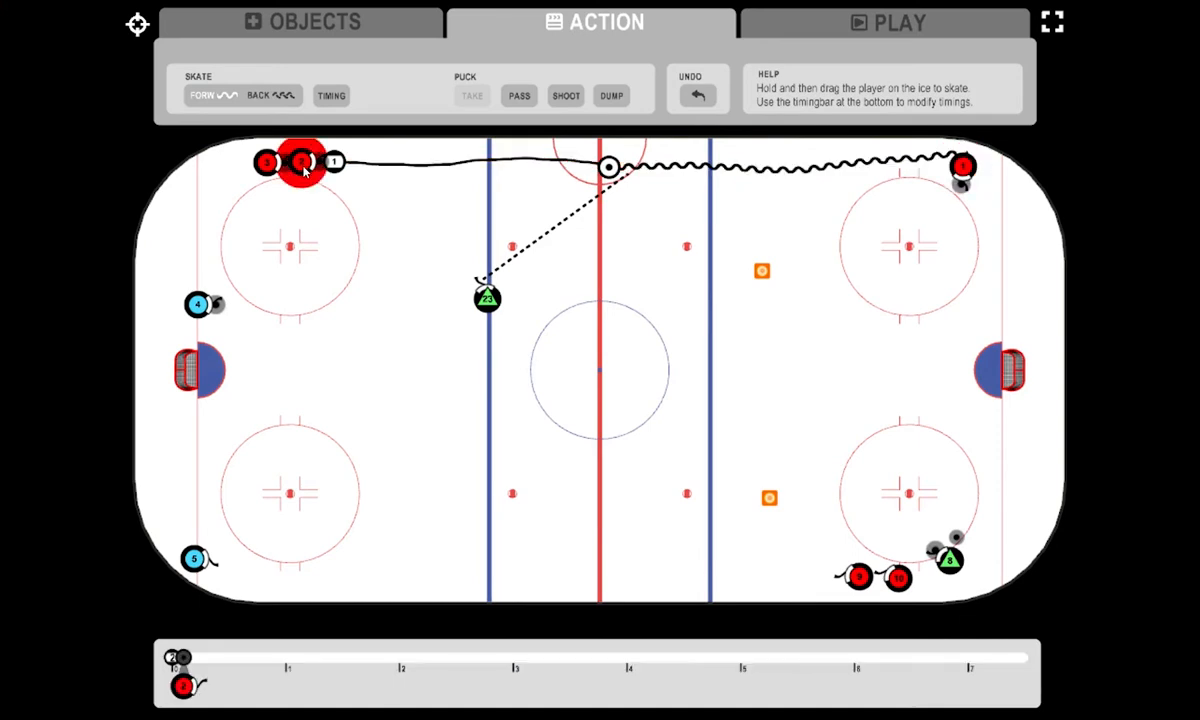
click(185, 654)
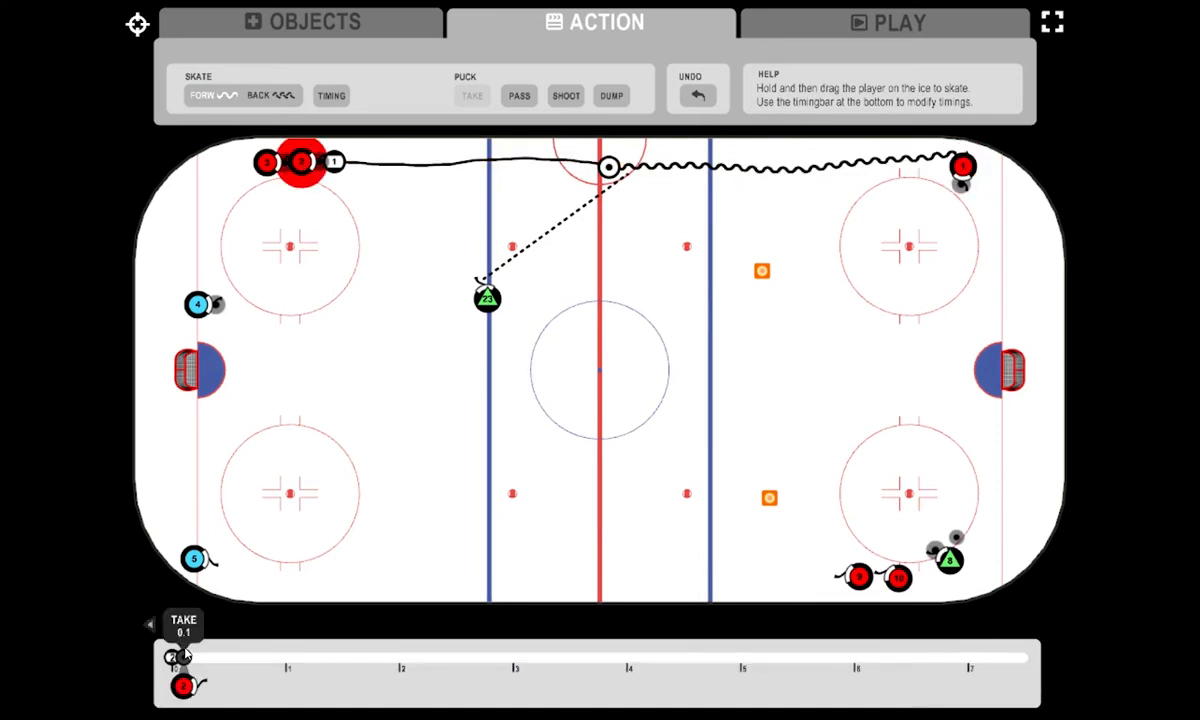
click(327, 103)
click(327, 103)
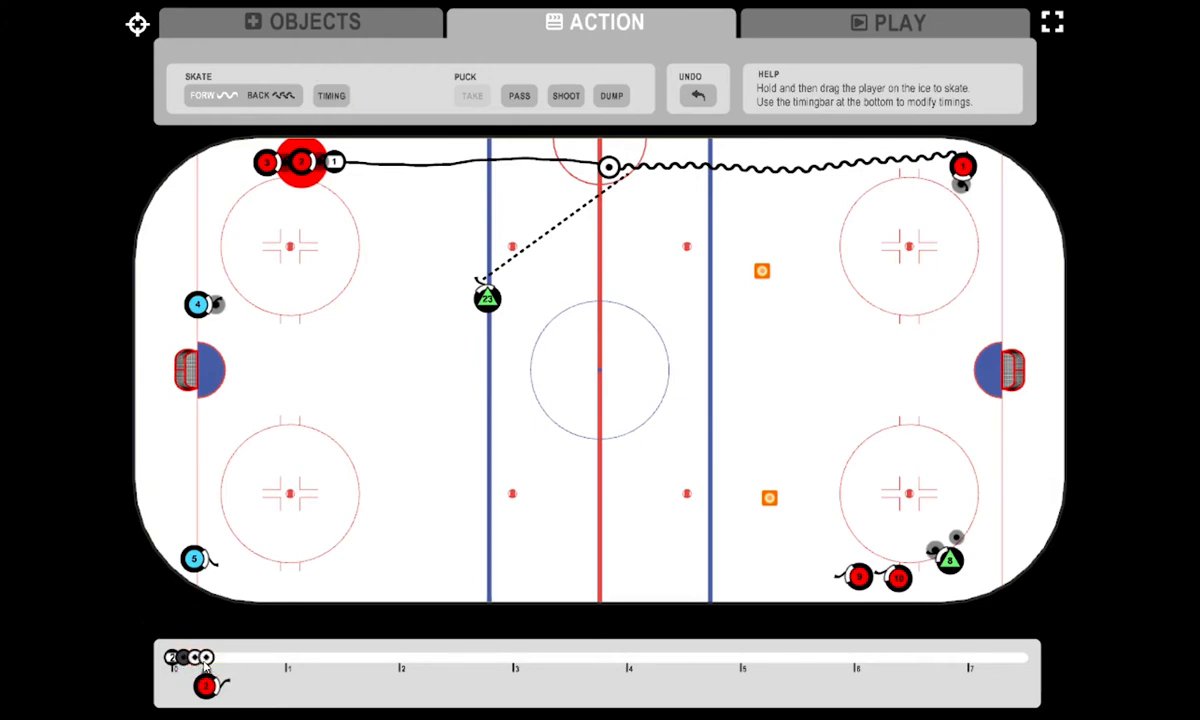
drag(205, 668, 515, 652)
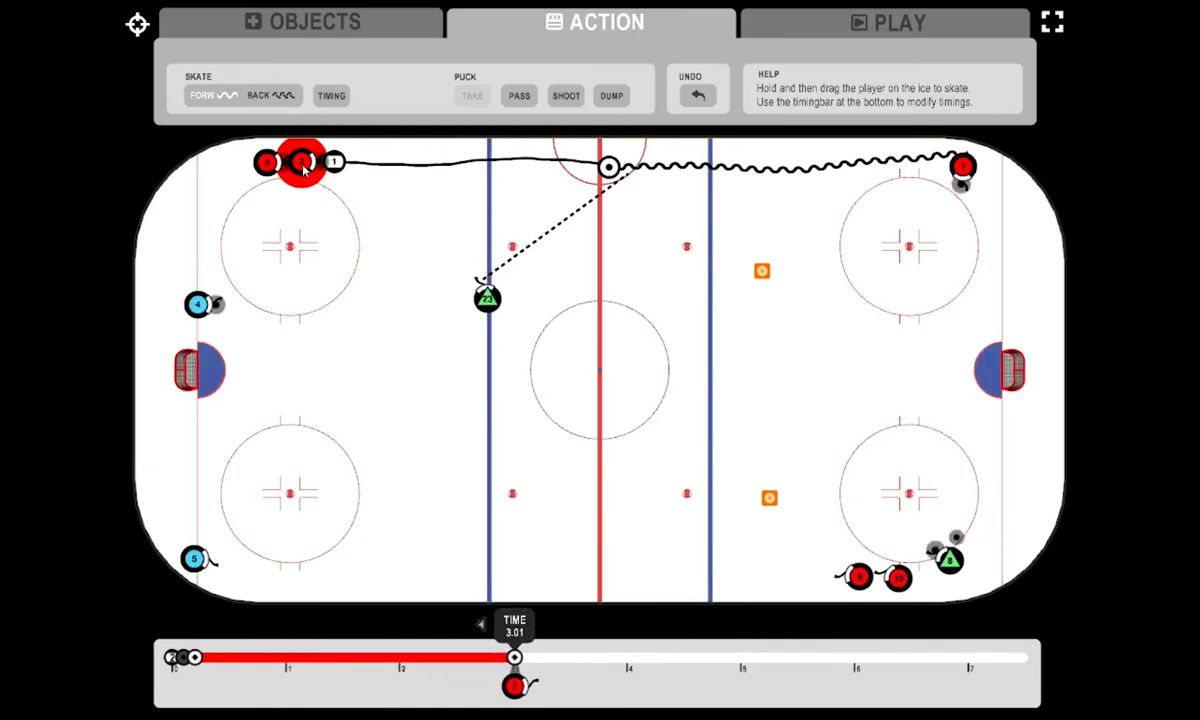
- Skate player 2 to player 1's starting spot, pass to player 23, and continue along the boards to just before player 23's blue line
drag(305, 170, 340, 168)
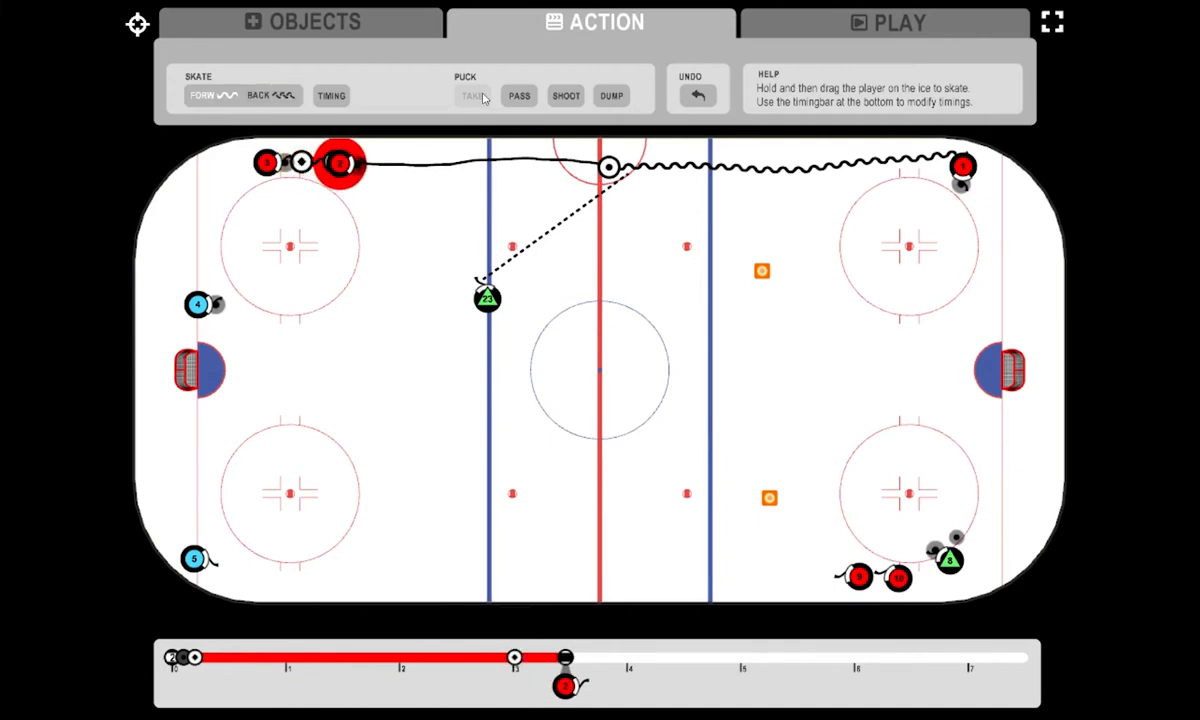
click(519, 95)
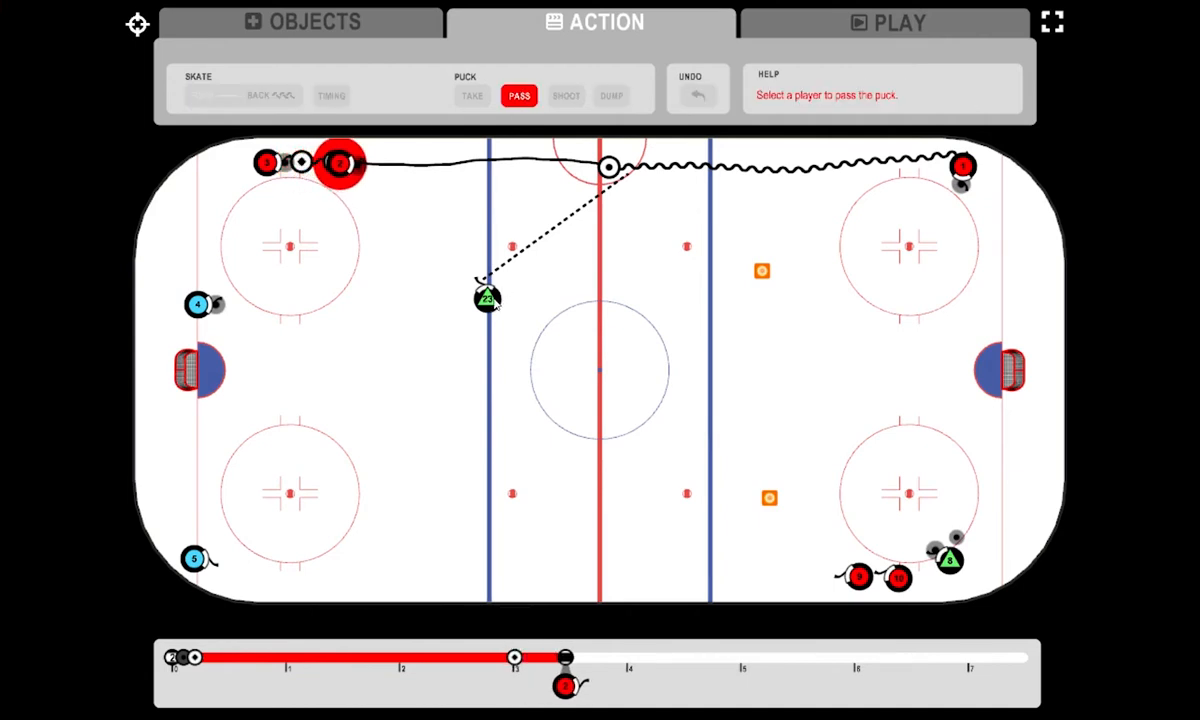
click(340, 164)
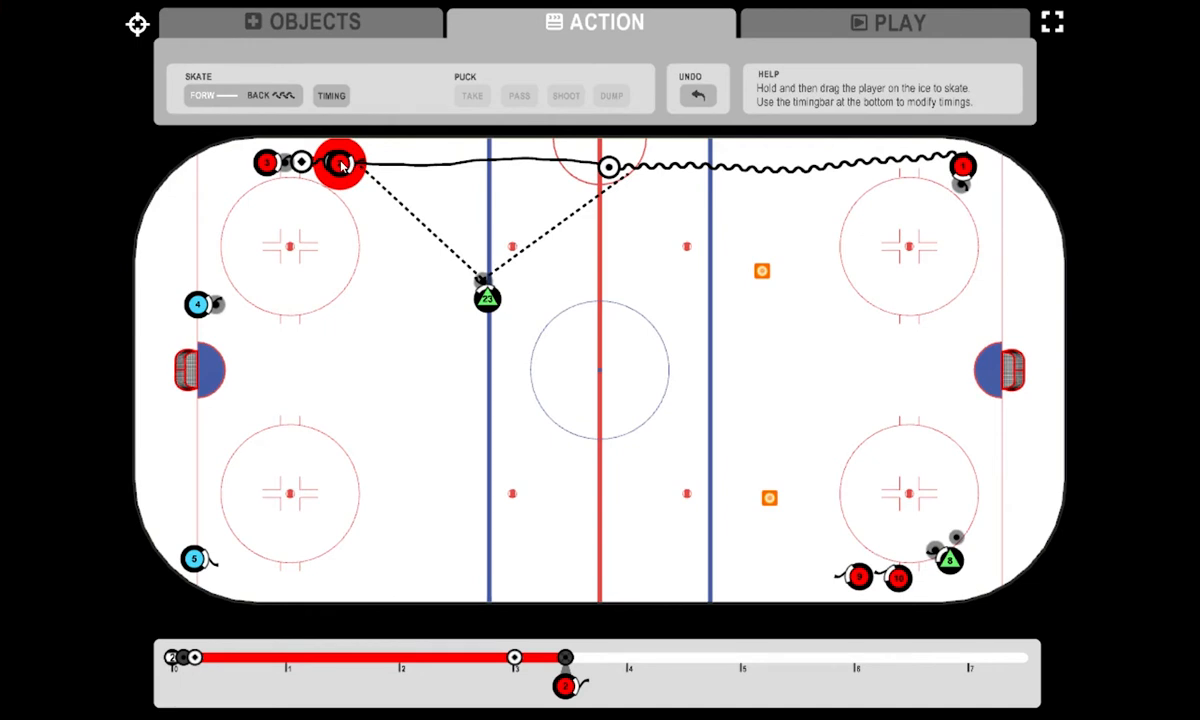
drag(342, 166, 470, 161)
- Pass the puck from player 23 back to player 2 and skate player 2 with it along the boards to beside player 1
click(485, 302)
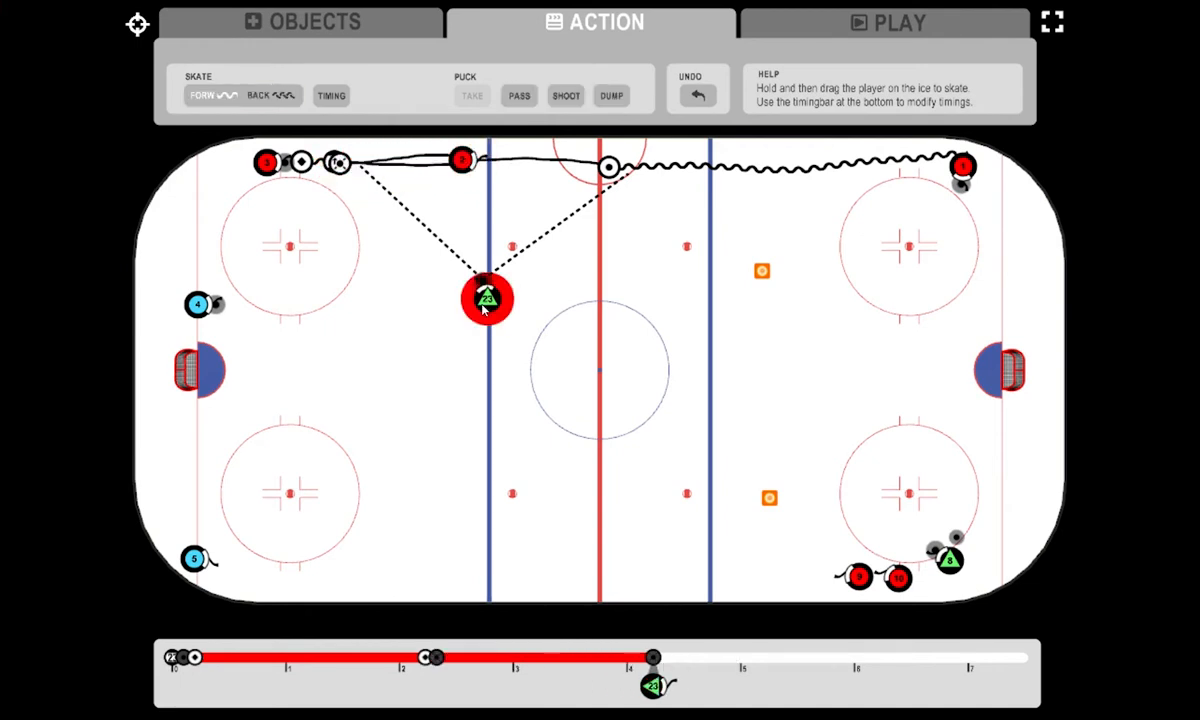
click(520, 97)
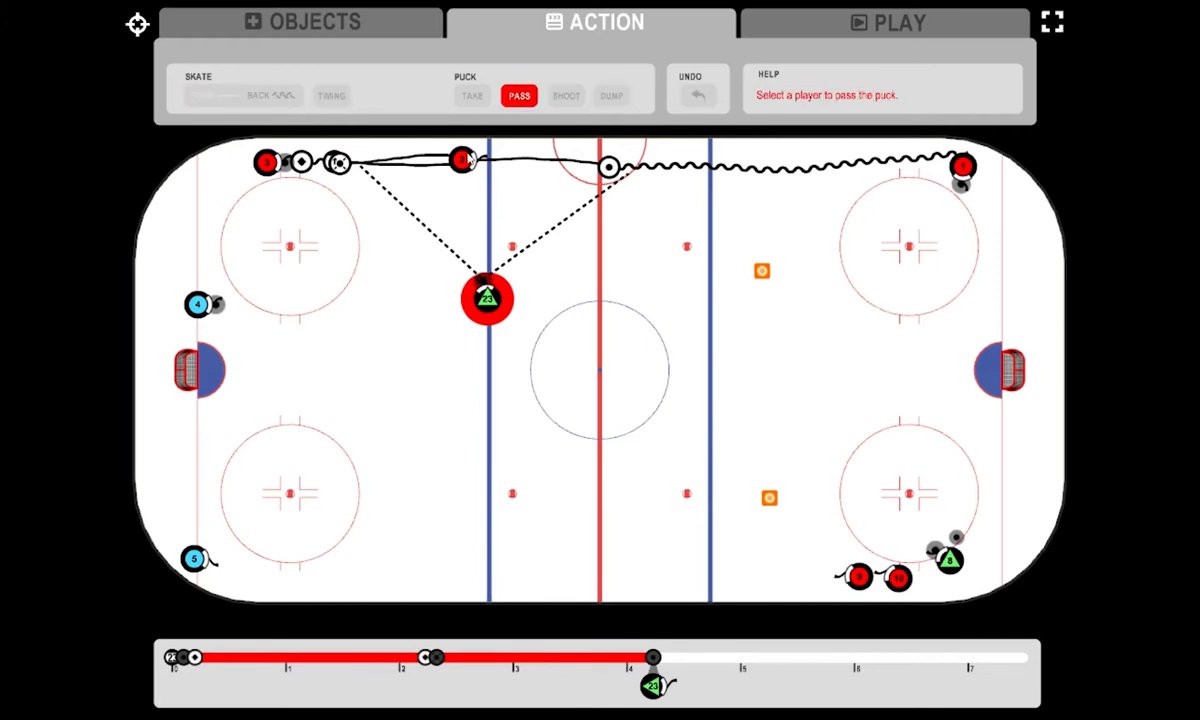
click(468, 160)
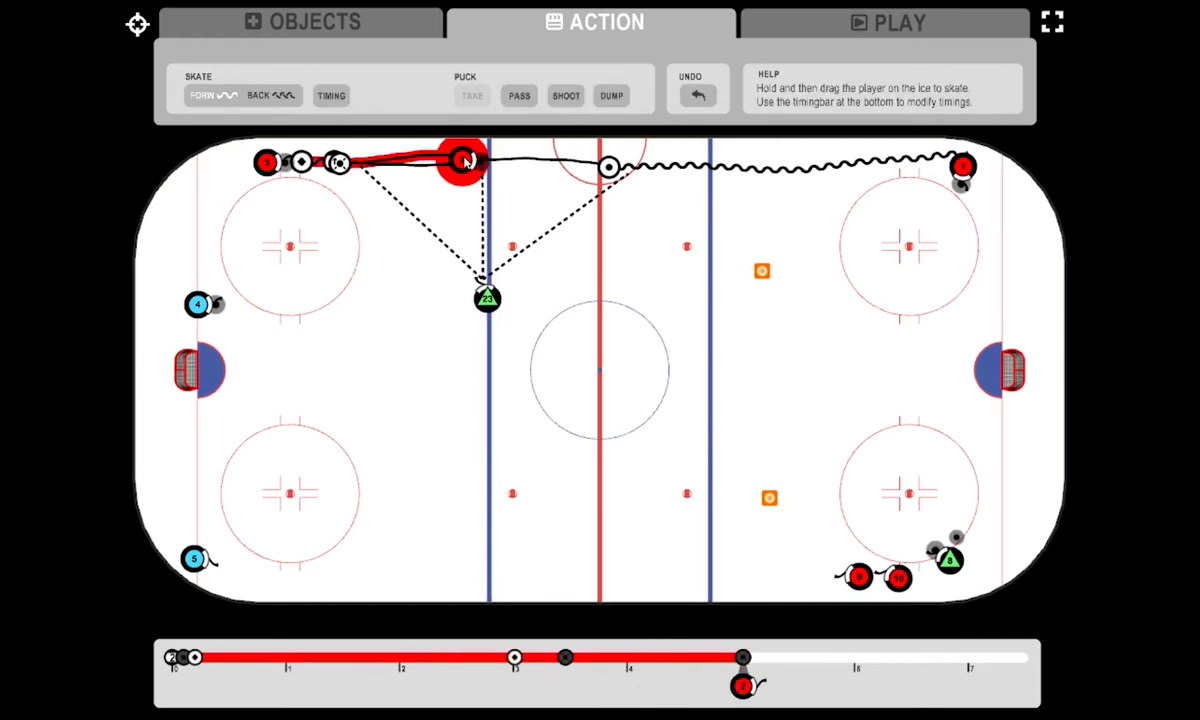
mouse_move(484, 164)
mouse_down()
mouse_move(945, 161)
mouse_move(935, 166)
mouse_up()
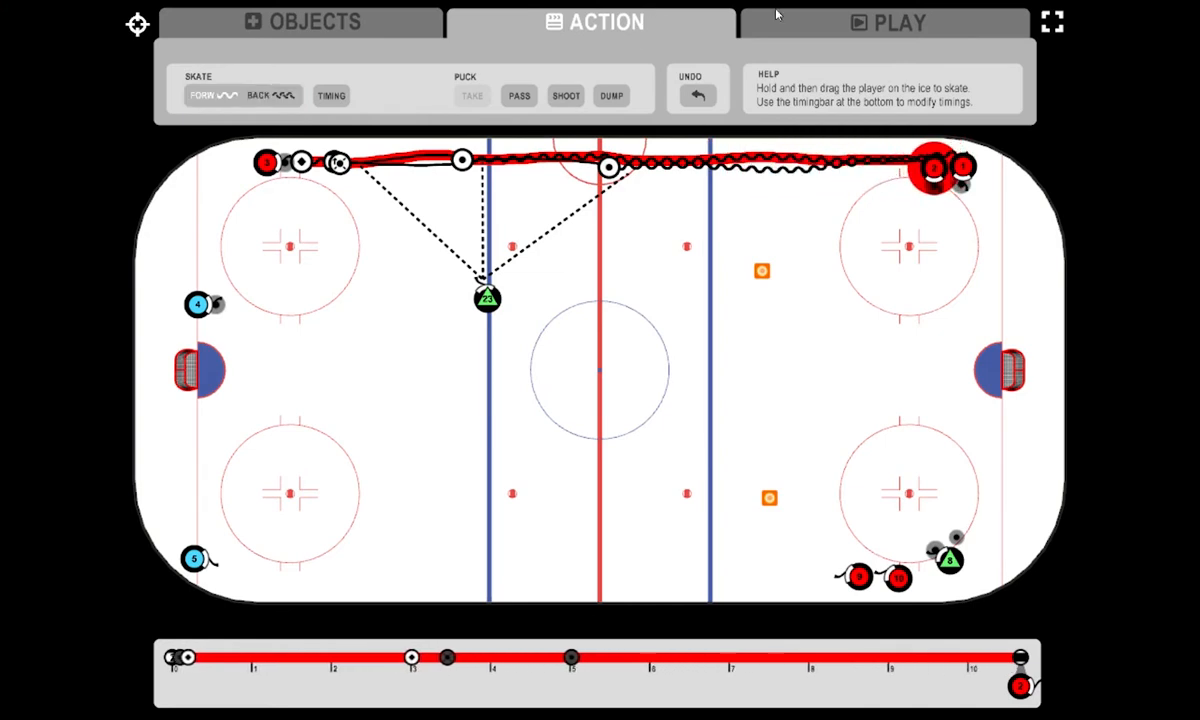
- Play the drill animation to check the movements of players 1 and 2, and return to action editing
click(832, 22)
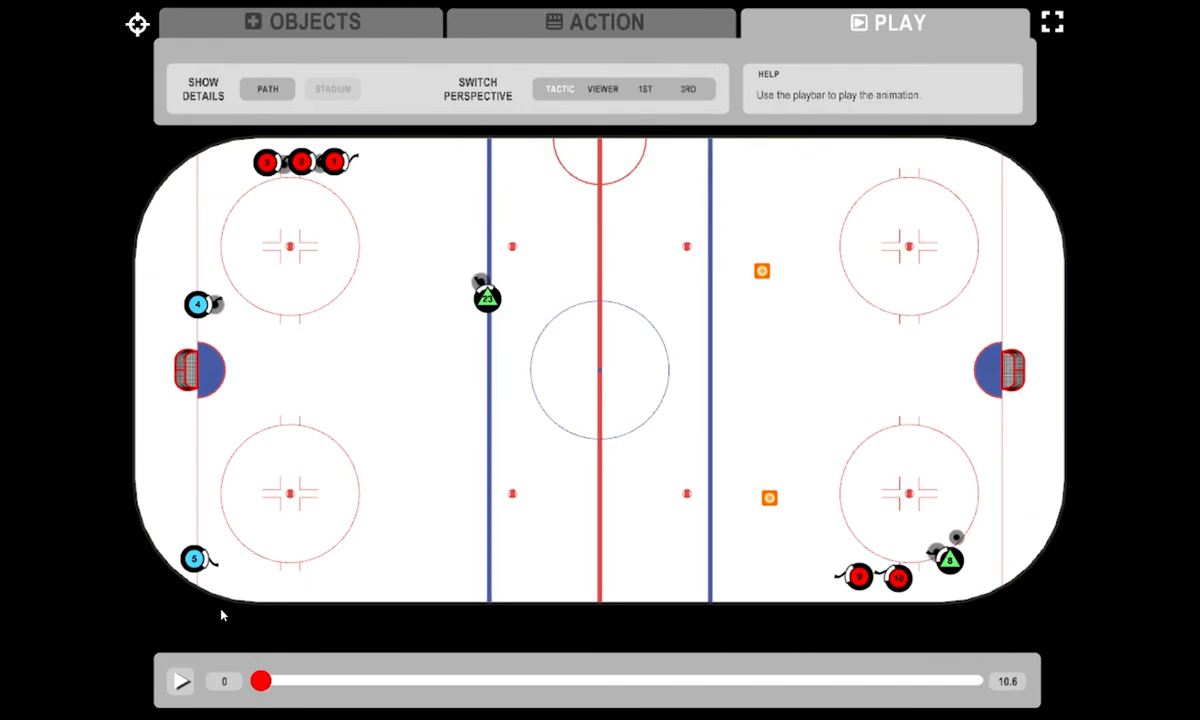
click(182, 681)
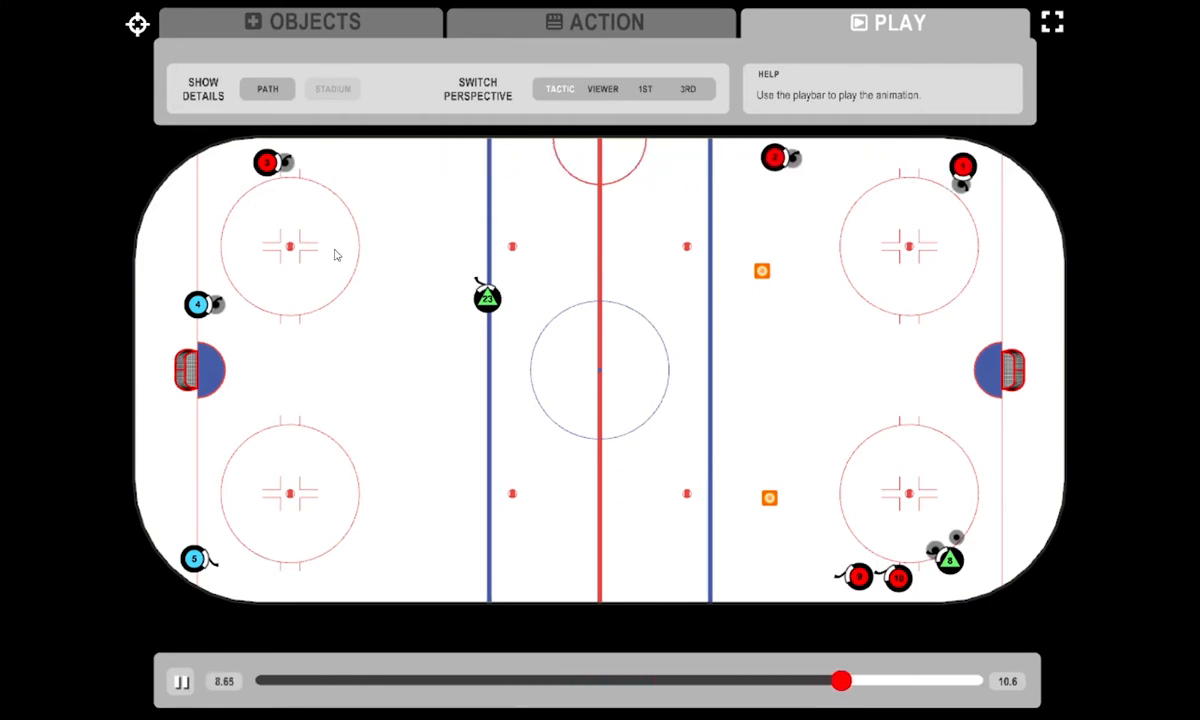
click(605, 22)
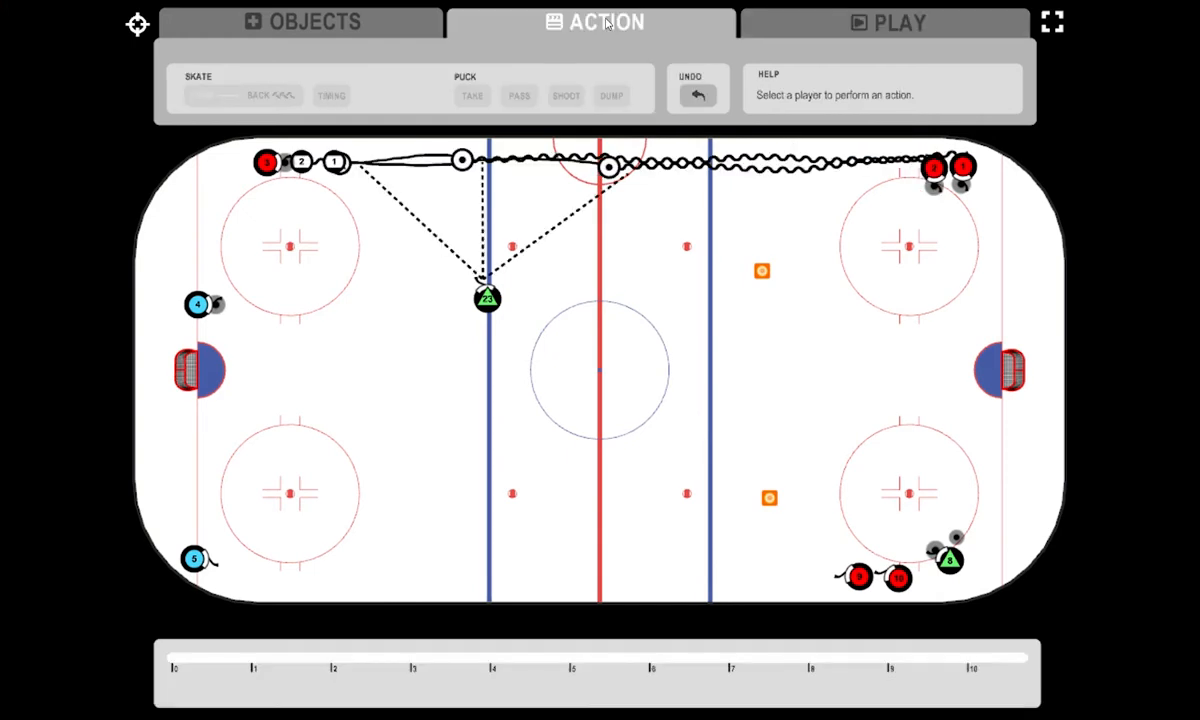
- Add two timing points to player 3 and move the second one to 6.59
click(268, 163)
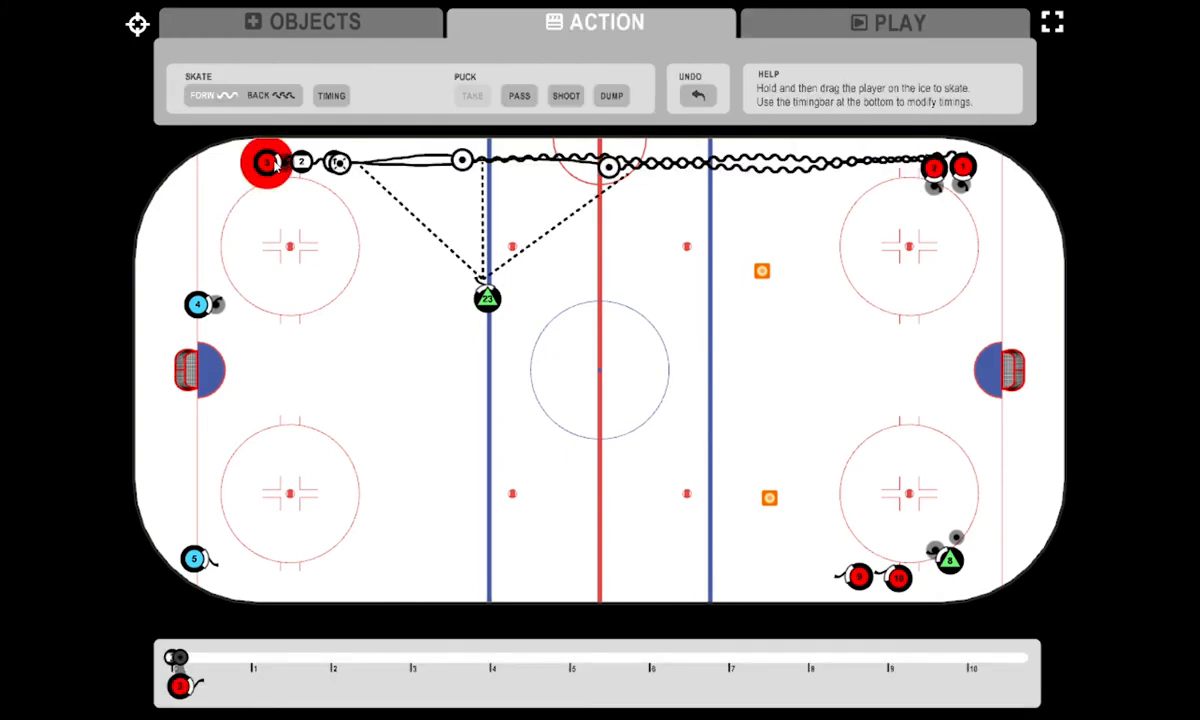
click(336, 98)
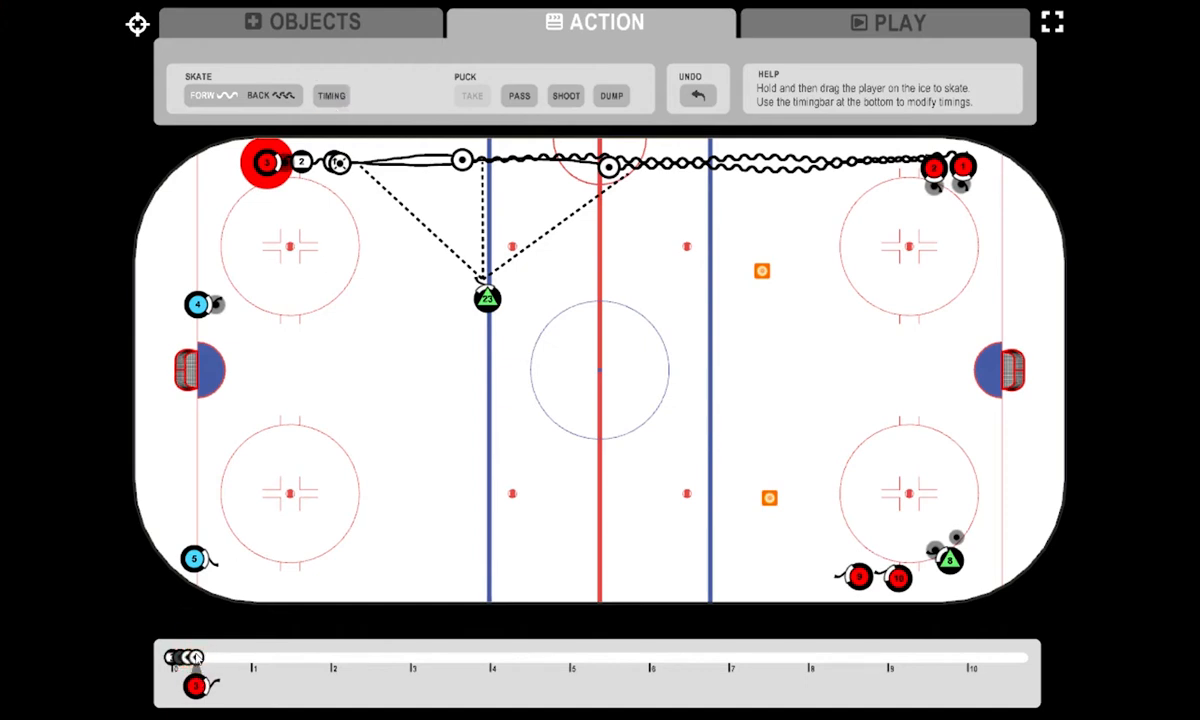
drag(195, 657, 697, 657)
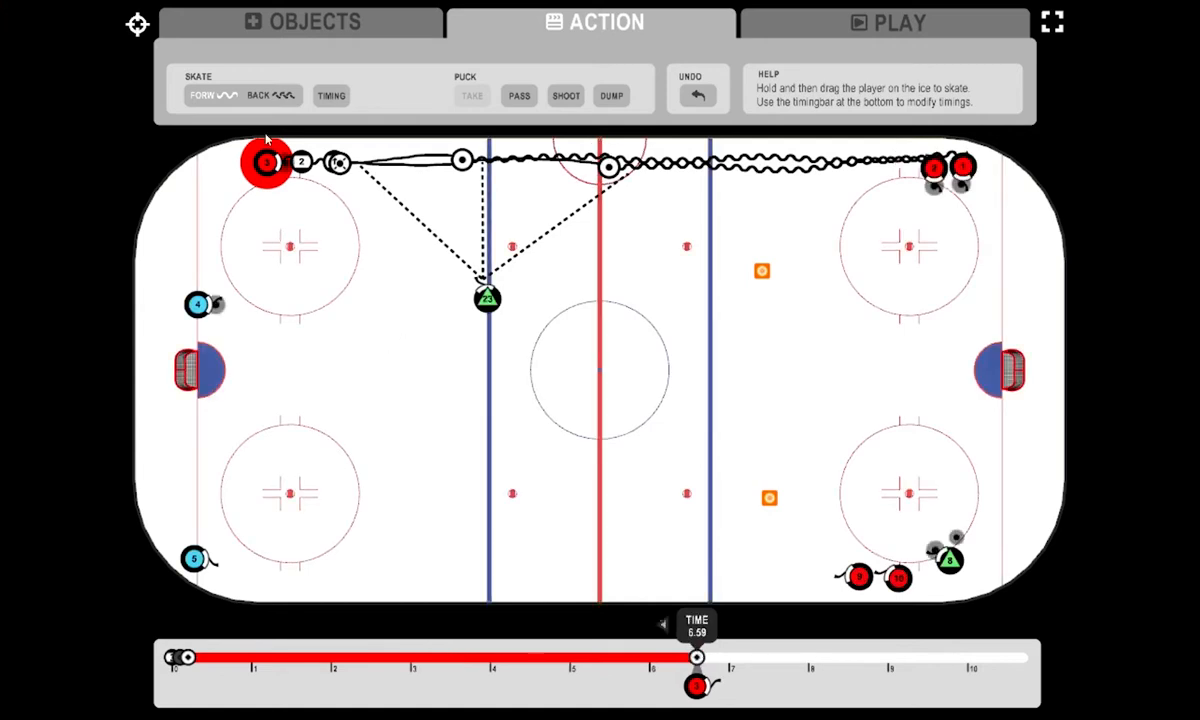
- Skate player 3 to player 1's starting spot, pass to player 23, and continue along the boards, curving inward at the far blue line
drag(268, 163, 334, 162)
click(519, 97)
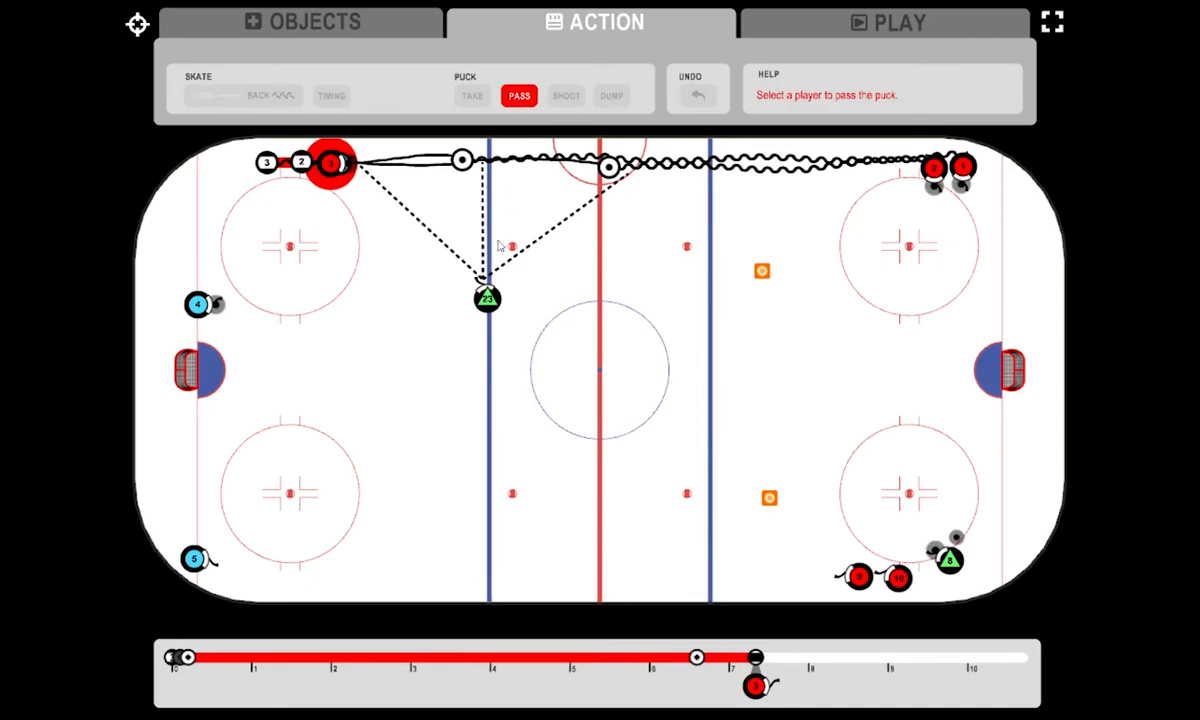
click(488, 303)
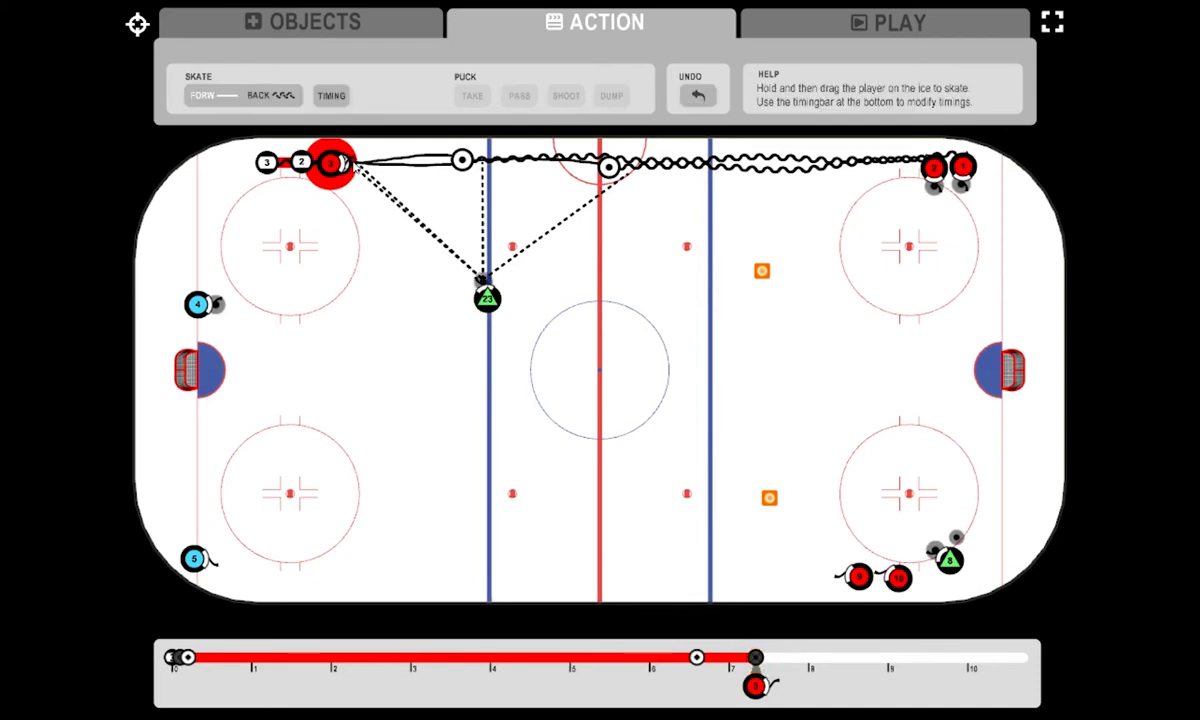
mouse_move(332, 166)
mouse_down()
mouse_move(633, 157)
mouse_move(683, 170)
mouse_move(713, 202)
mouse_up()
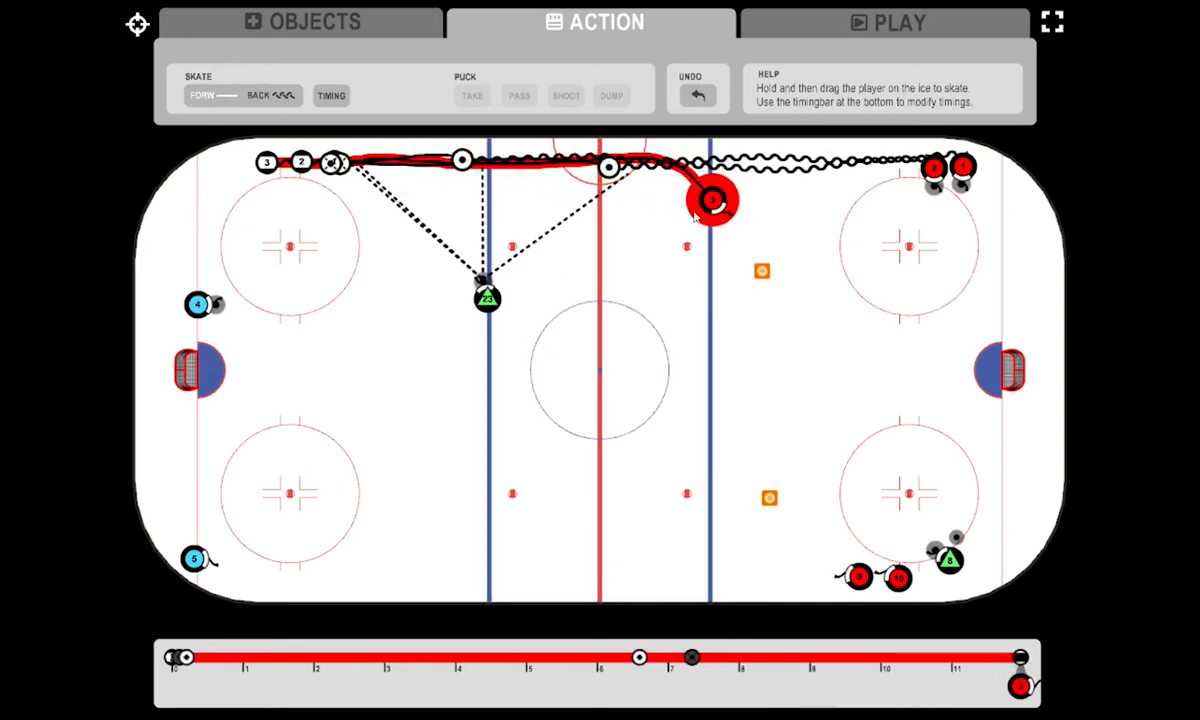
- Add two timing points to player 23 and move the second one to 11.1
click(483, 305)
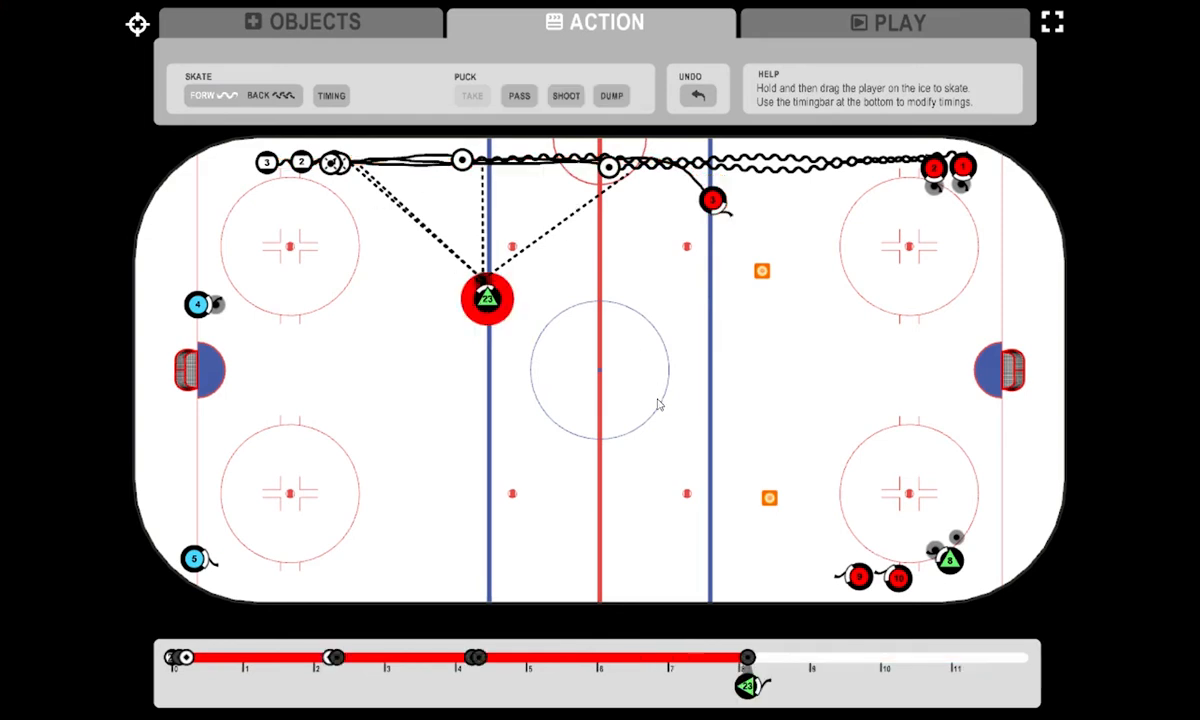
drag(748, 662, 747, 660)
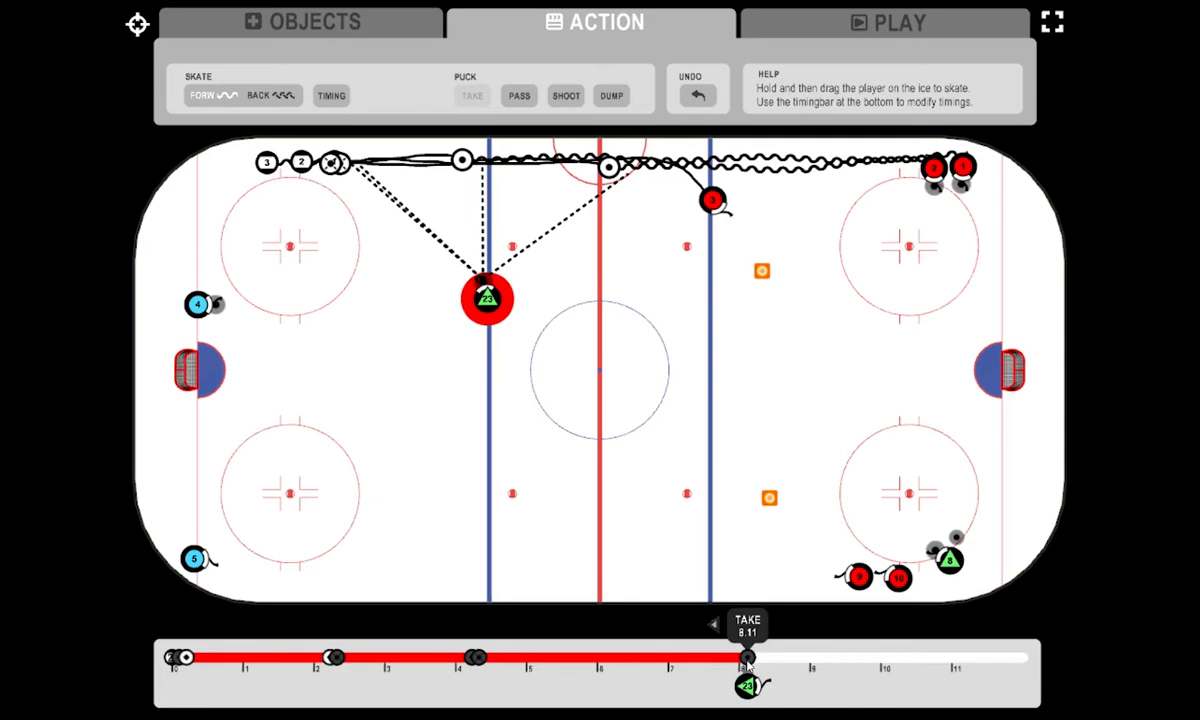
click(327, 99)
click(327, 99)
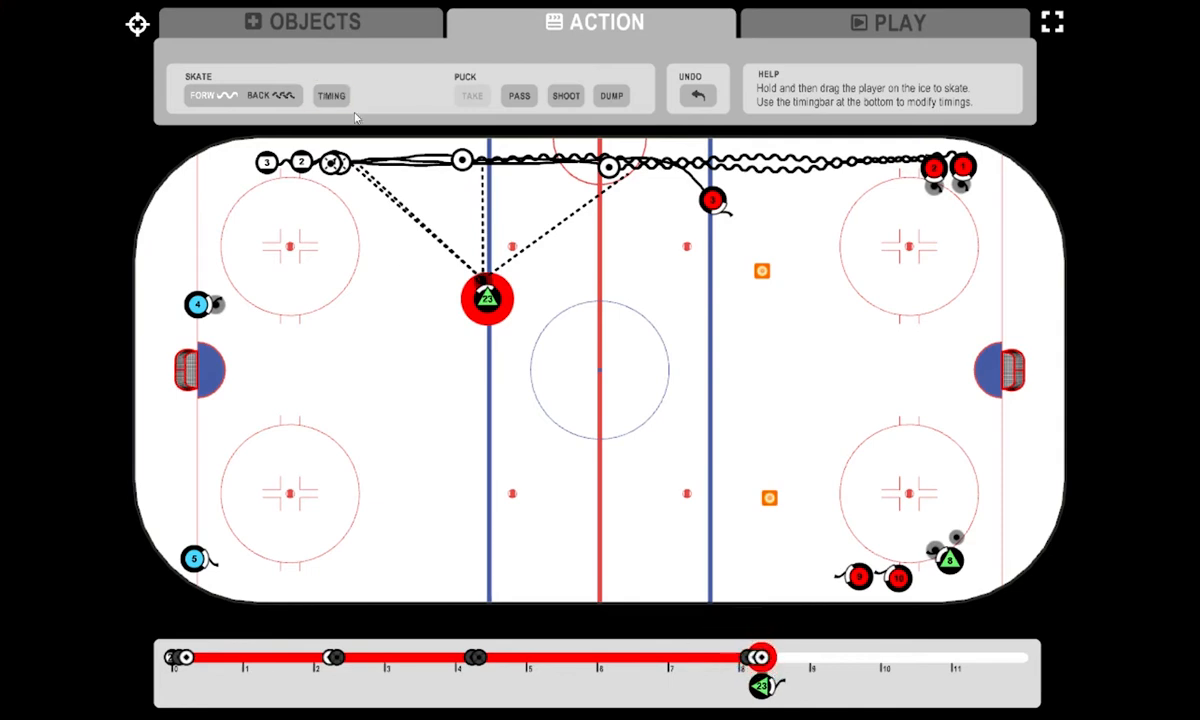
drag(762, 658, 966, 658)
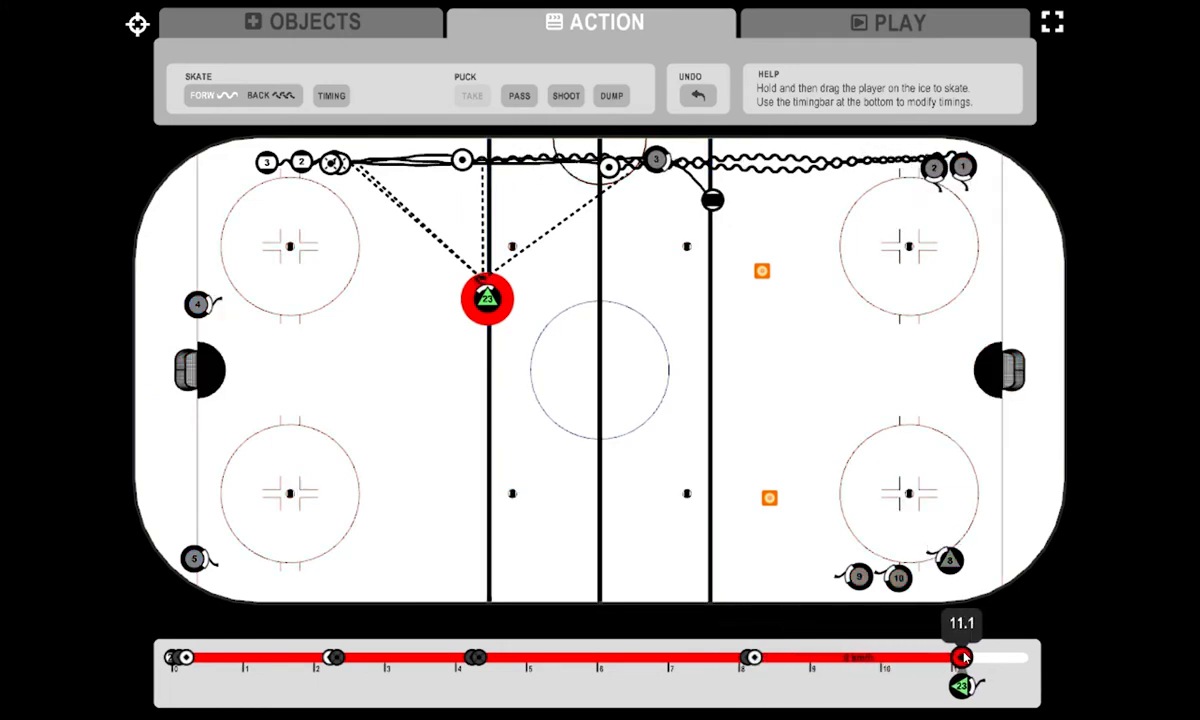
drag(963, 657, 963, 657)
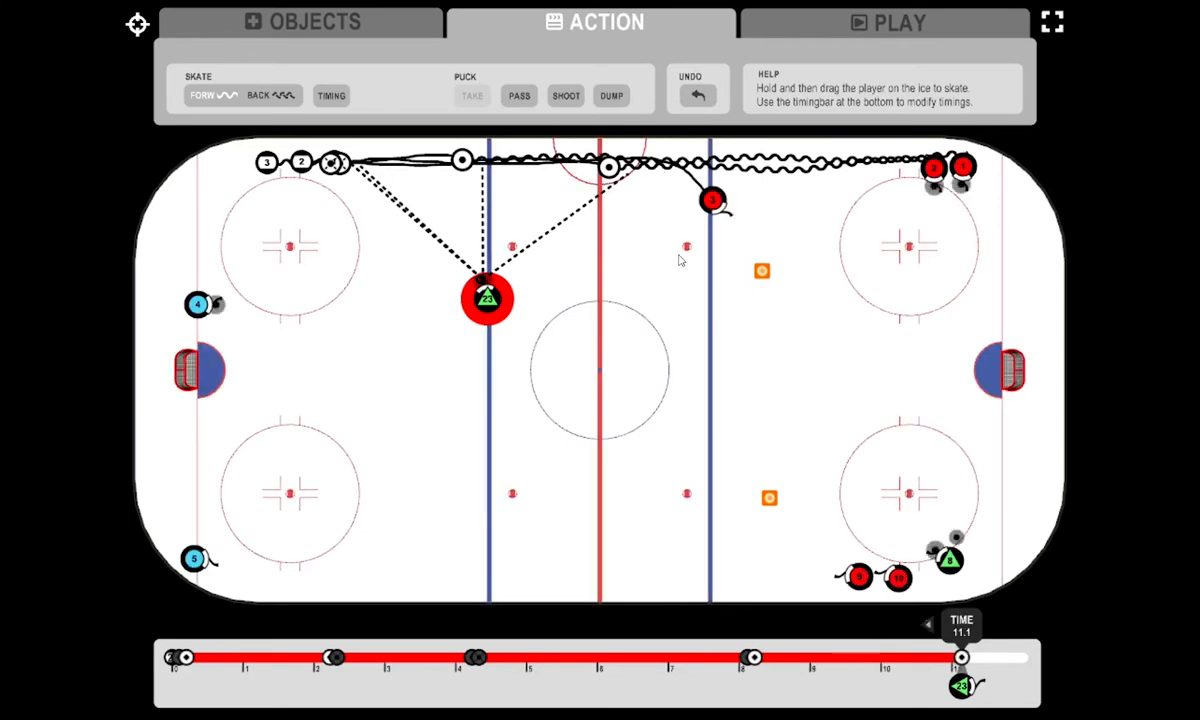
- Pass the puck from player 23 to player 3 and skate player 3 with it around the upper cone to beside player 2
click(516, 96)
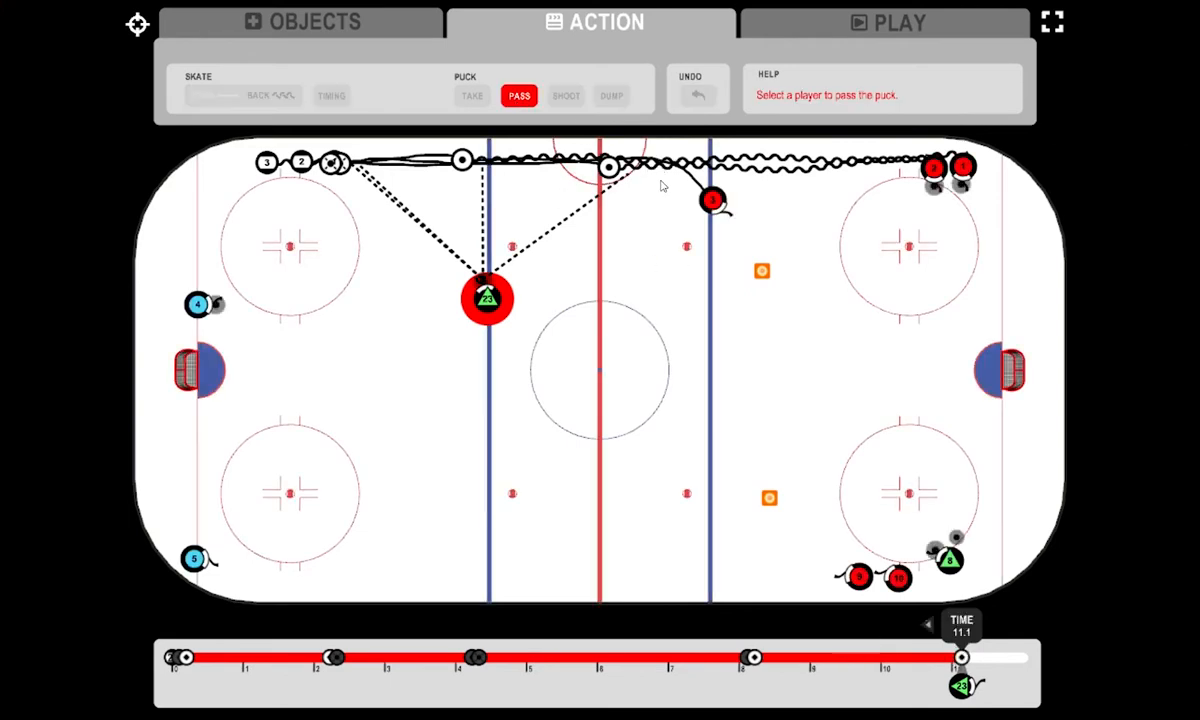
click(710, 203)
mouse_move(711, 203)
mouse_down()
mouse_move(732, 262)
mouse_move(762, 280)
mouse_move(796, 252)
mouse_move(822, 182)
mouse_move(896, 176)
mouse_up()
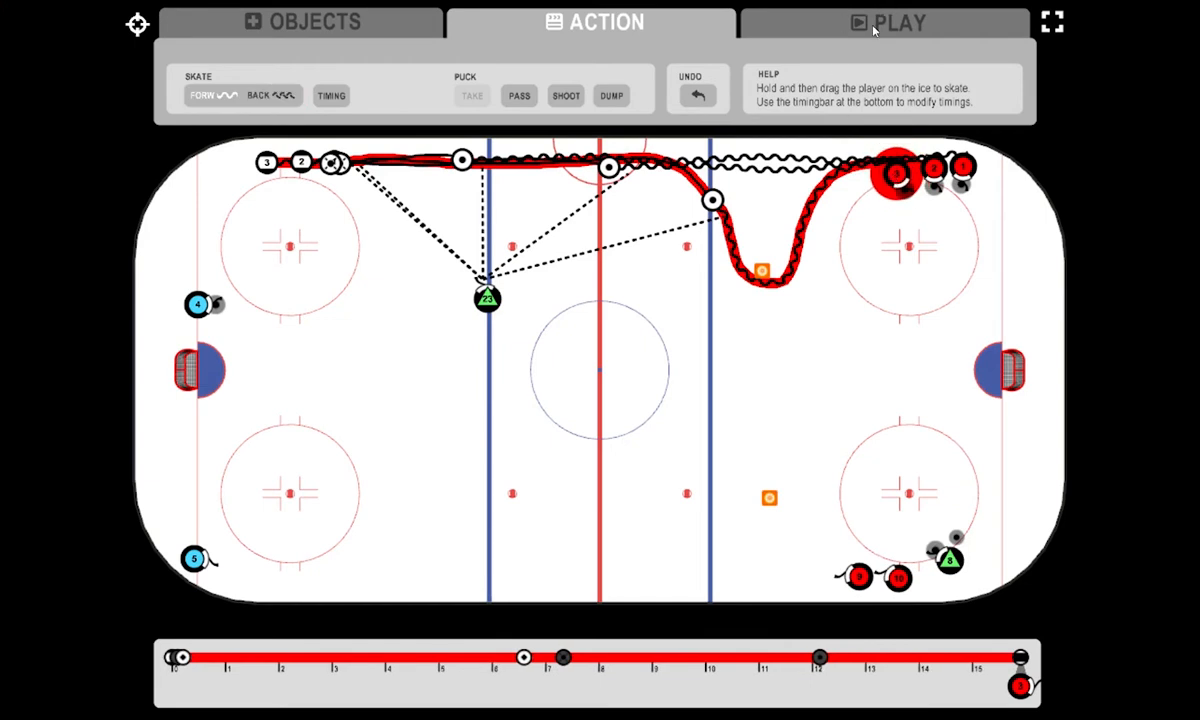
- Play the whole drill animation from the Viewer perspective to check player 3's movement, and return to action editing
click(873, 30)
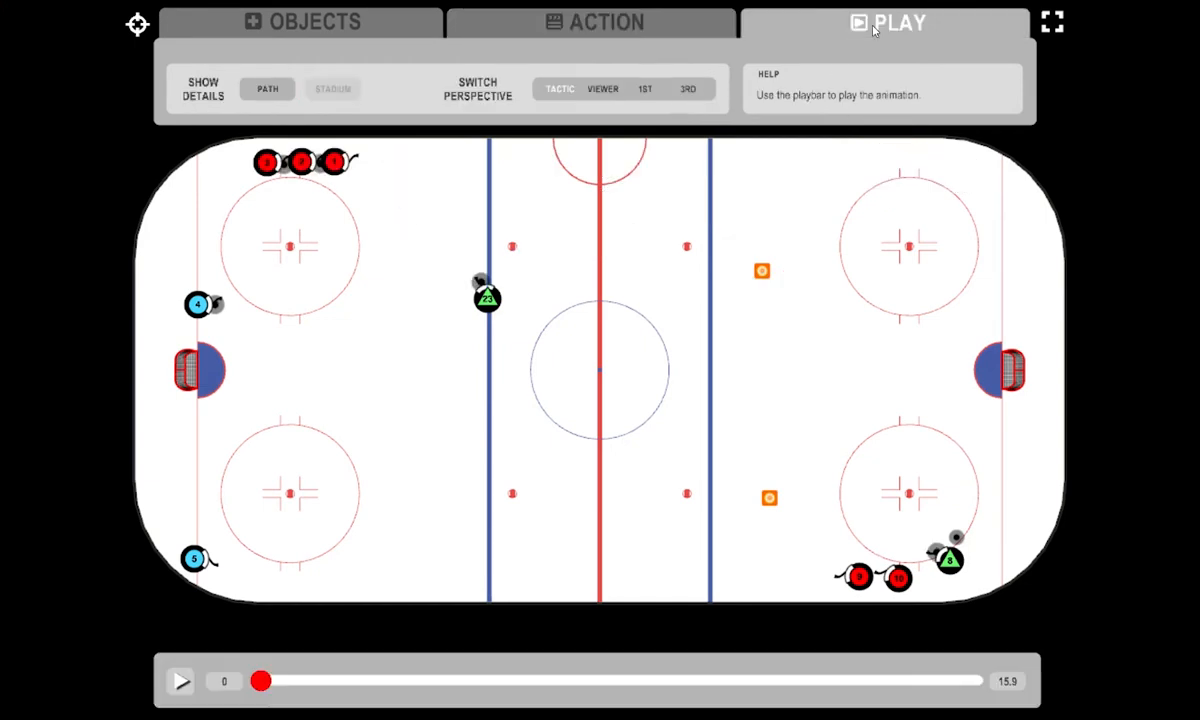
click(603, 89)
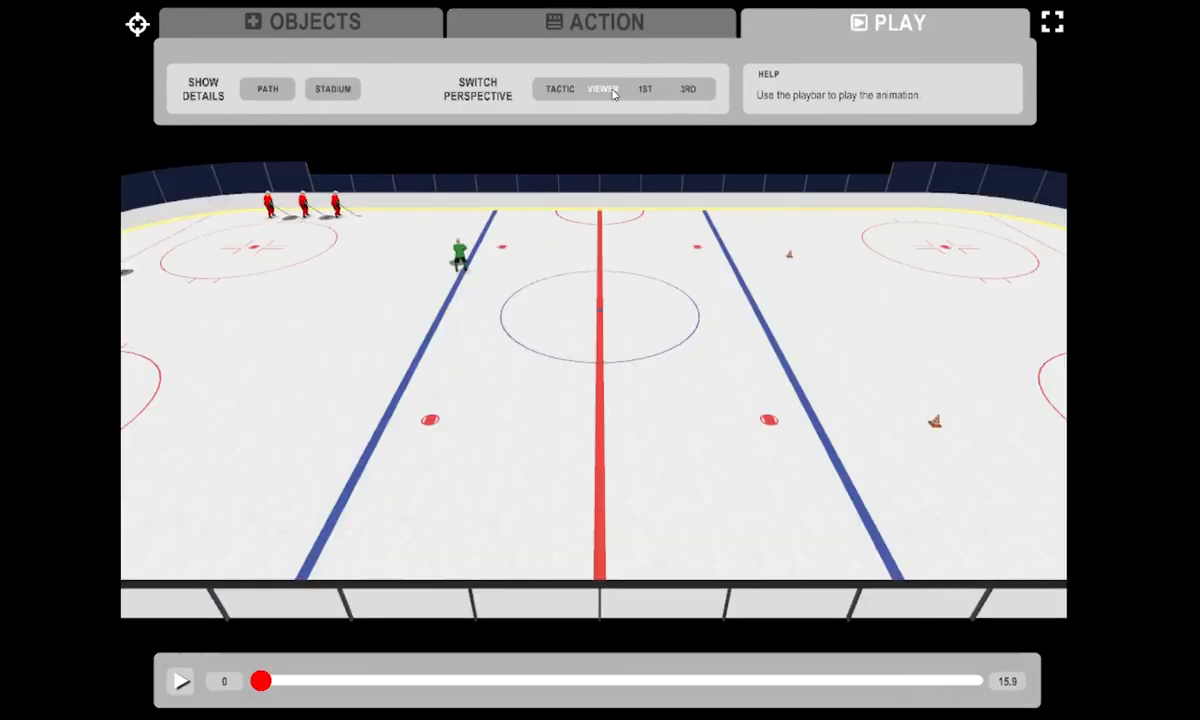
click(181, 682)
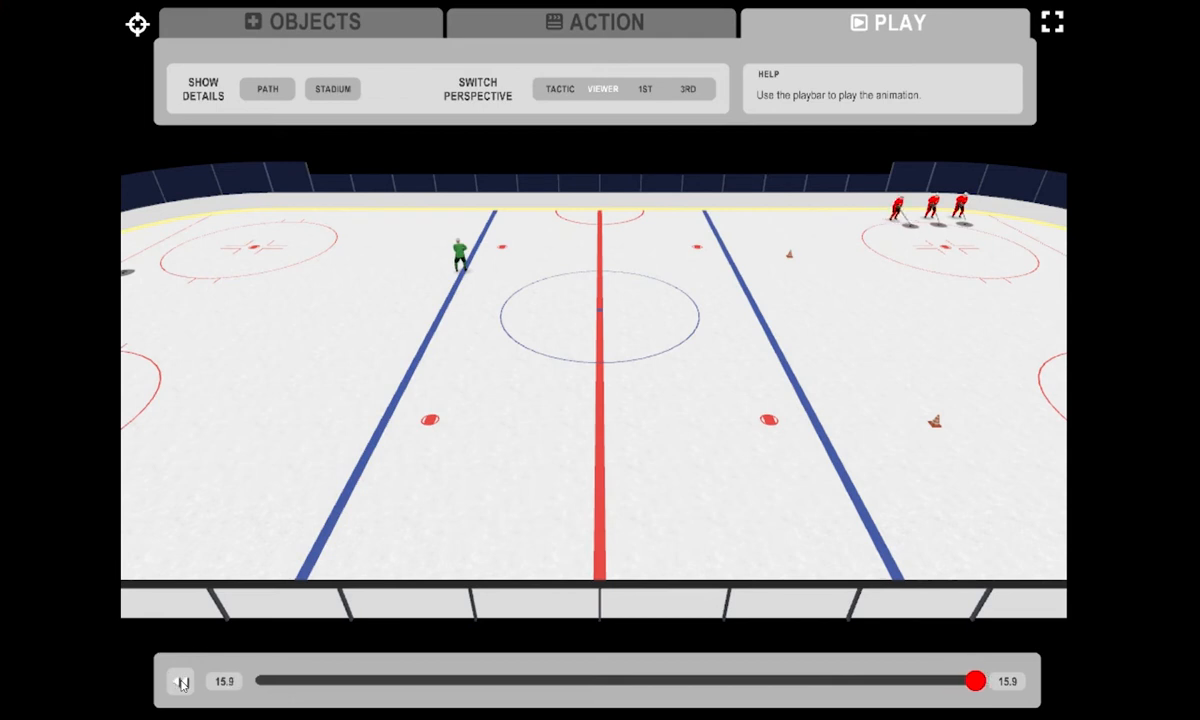
click(560, 32)
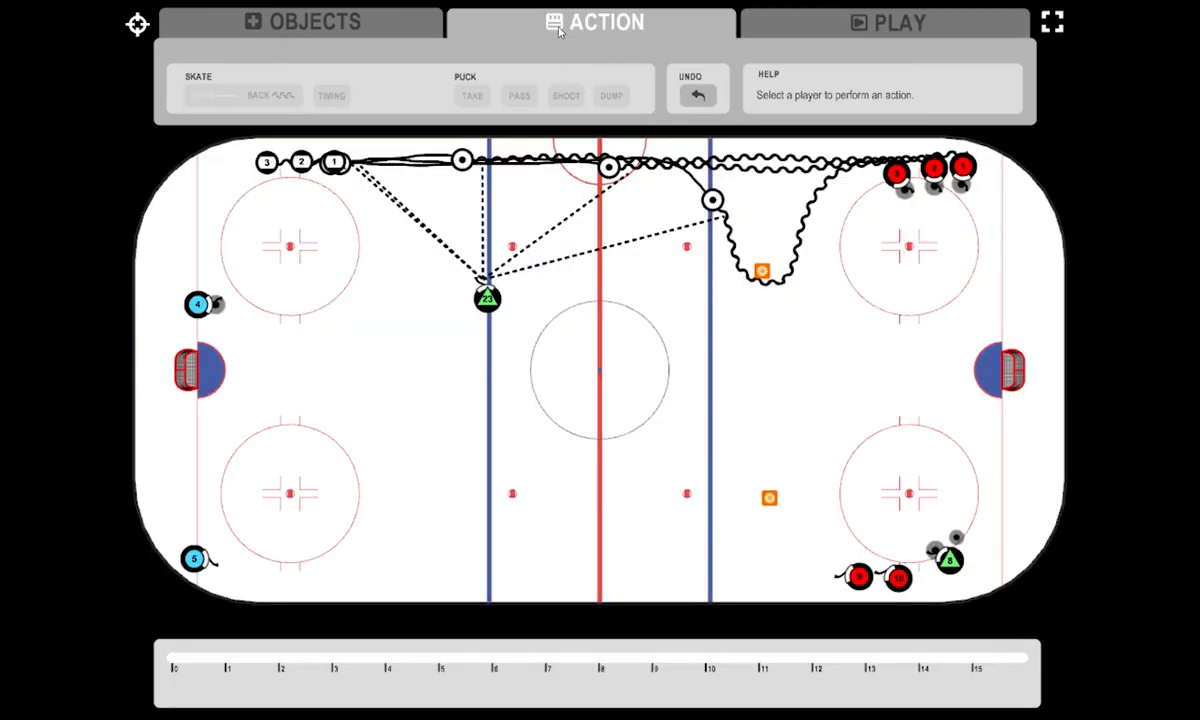
- Add timing points to player 4 with the last one at 10.0, and set player 5's start time to 10.0
click(198, 304)
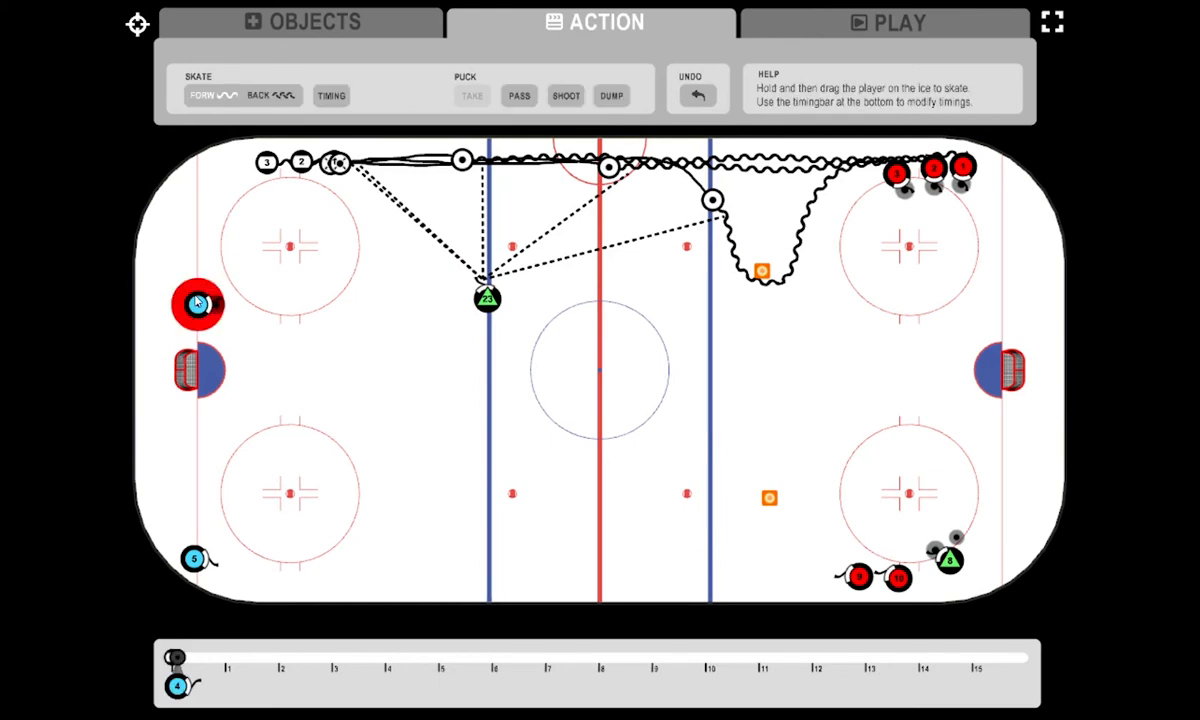
click(334, 96)
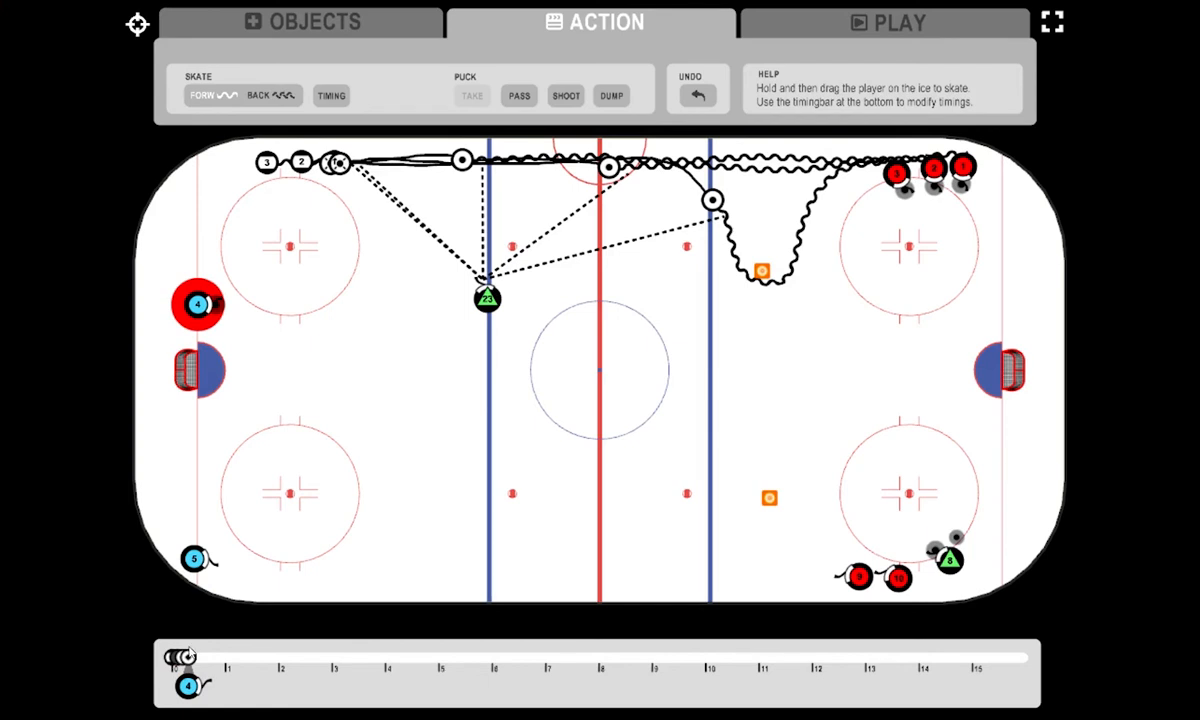
drag(183, 657, 710, 657)
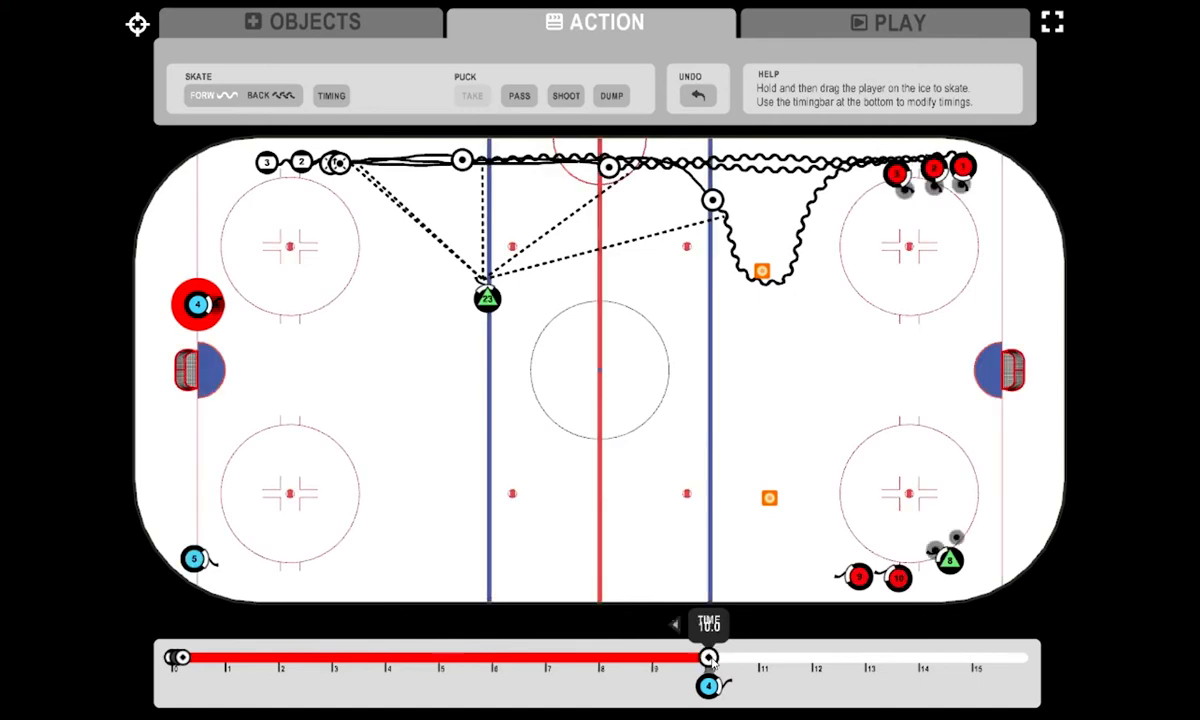
click(192, 560)
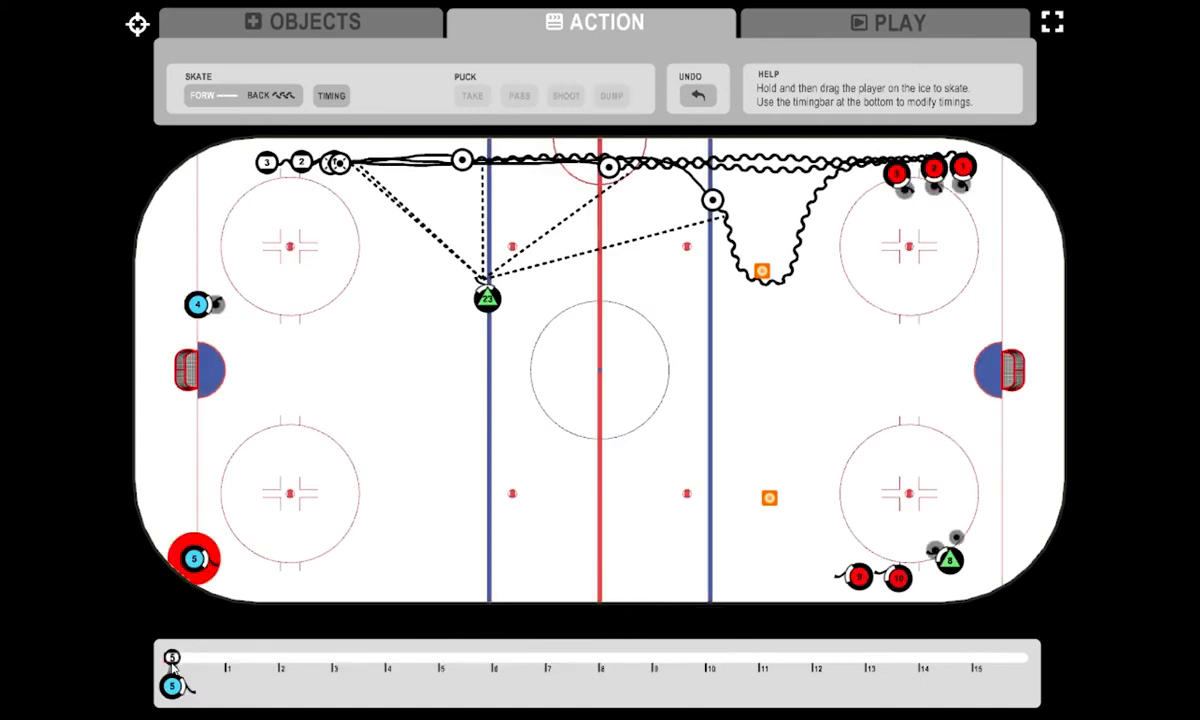
drag(172, 662, 710, 662)
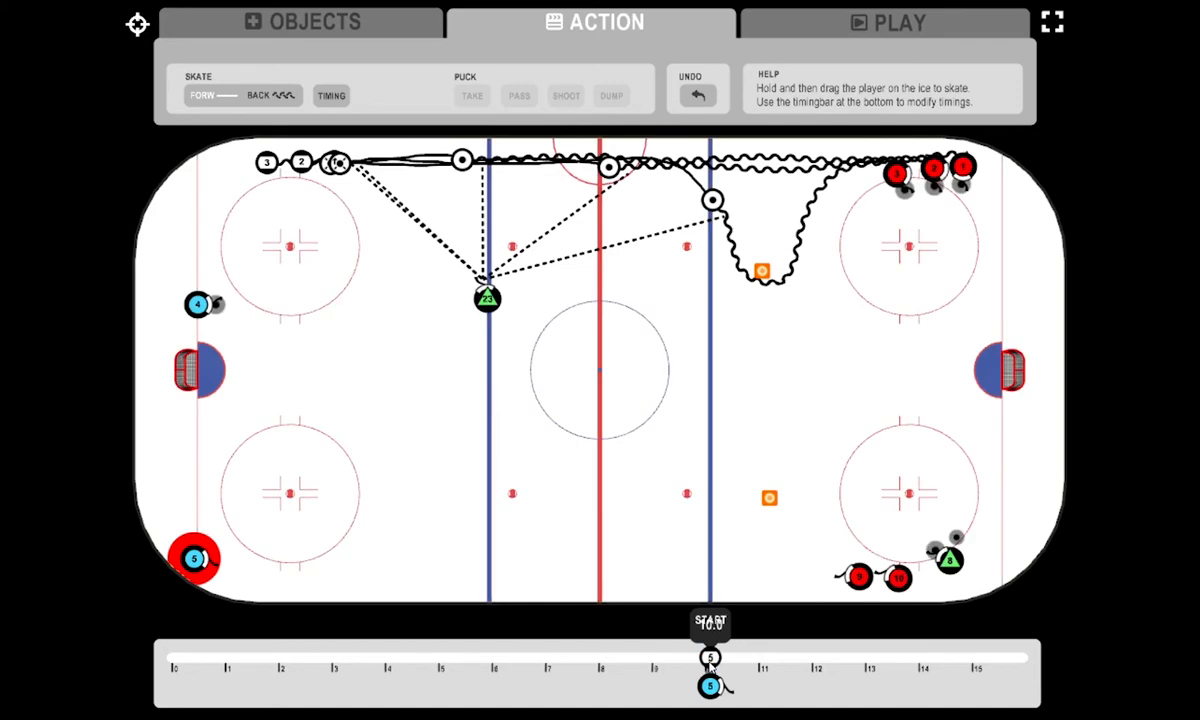
- Skate player 4 with the puck to the edge of the upper face-off circle, and player 5 straight ahead past the lower circle
click(198, 305)
drag(208, 310, 293, 311)
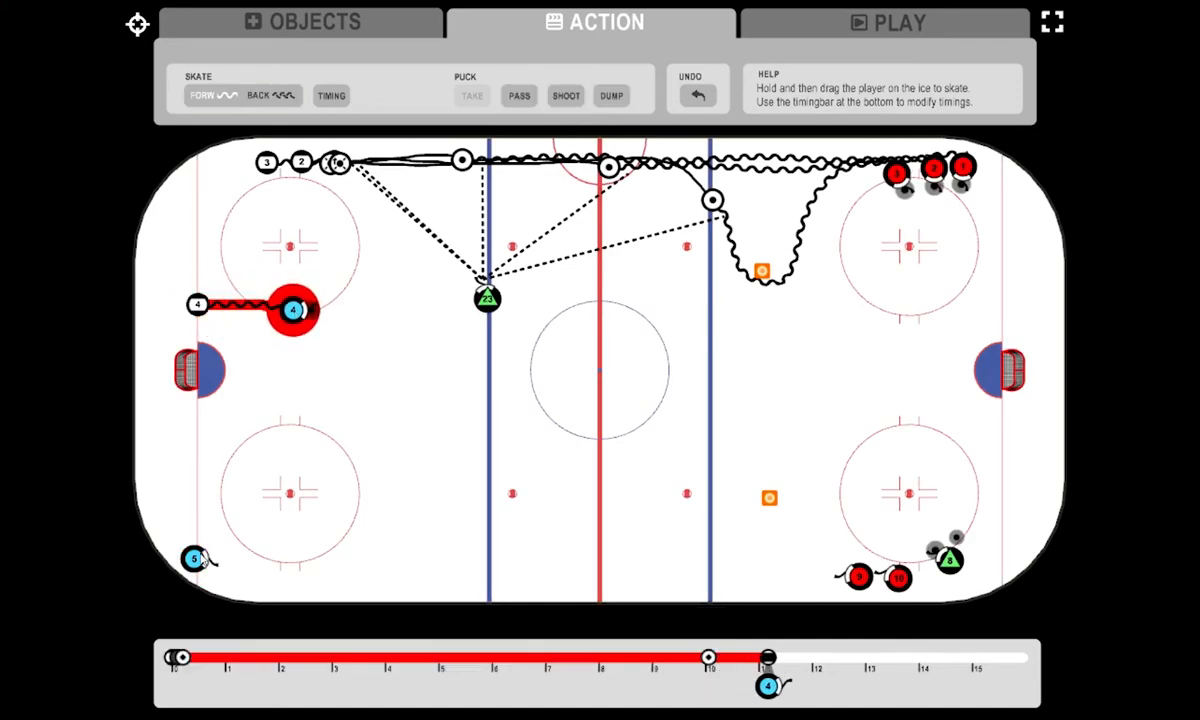
drag(195, 558, 398, 554)
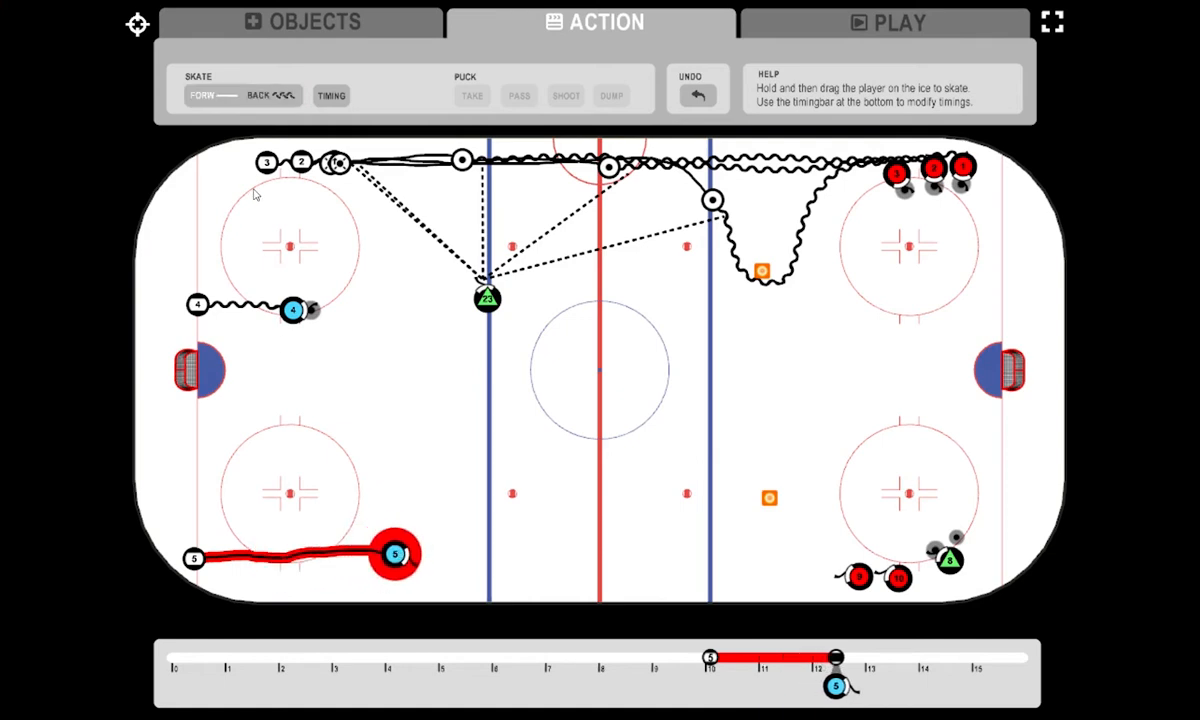
- Pass from player 4 to player 5, skating player 5 with the puck to the near blue line and player 4 to the centre circle
click(294, 311)
click(518, 96)
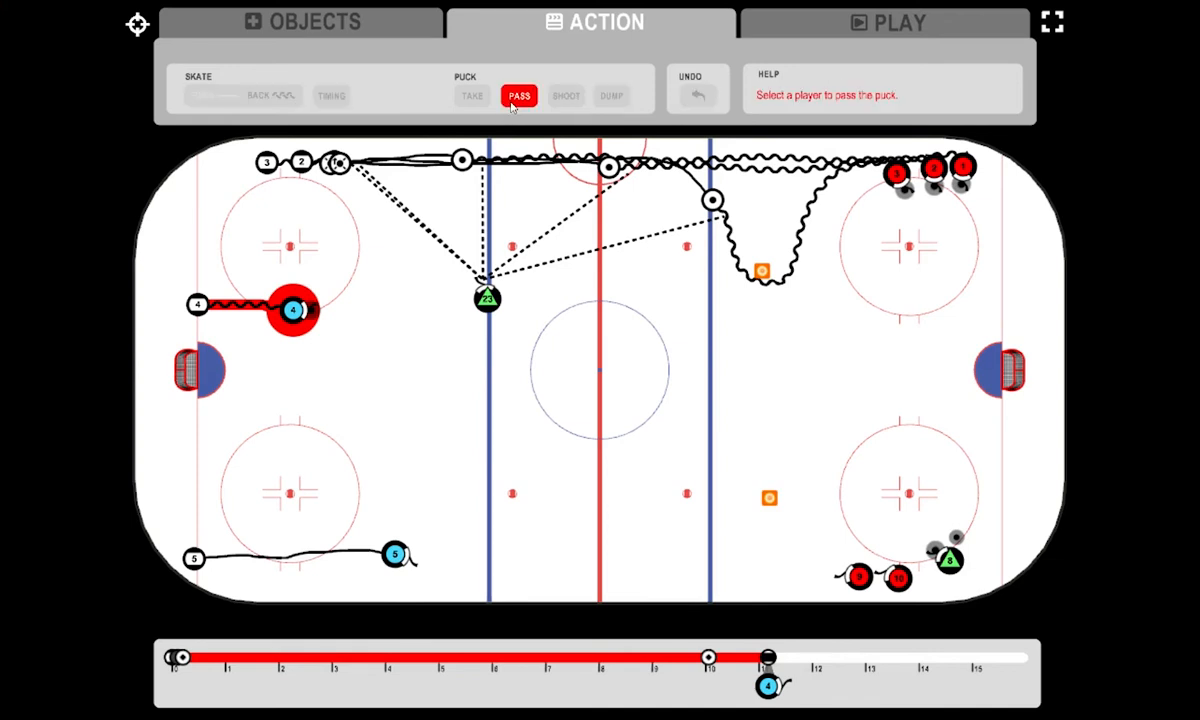
click(398, 557)
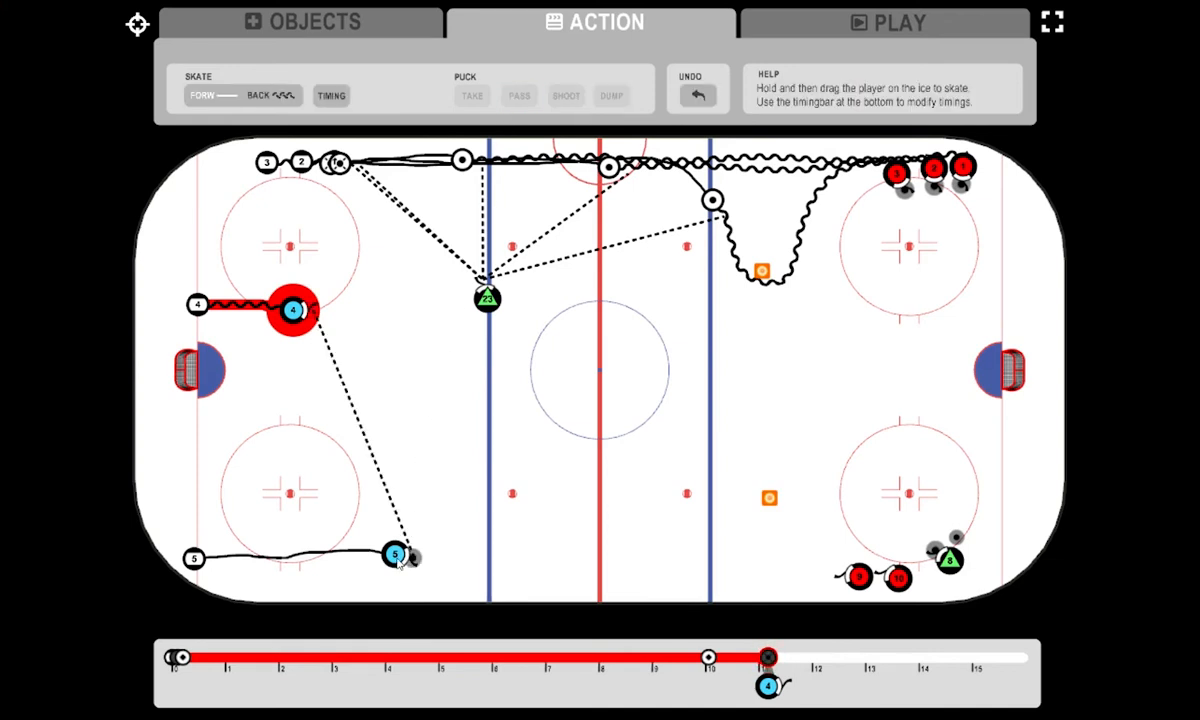
drag(398, 556, 480, 561)
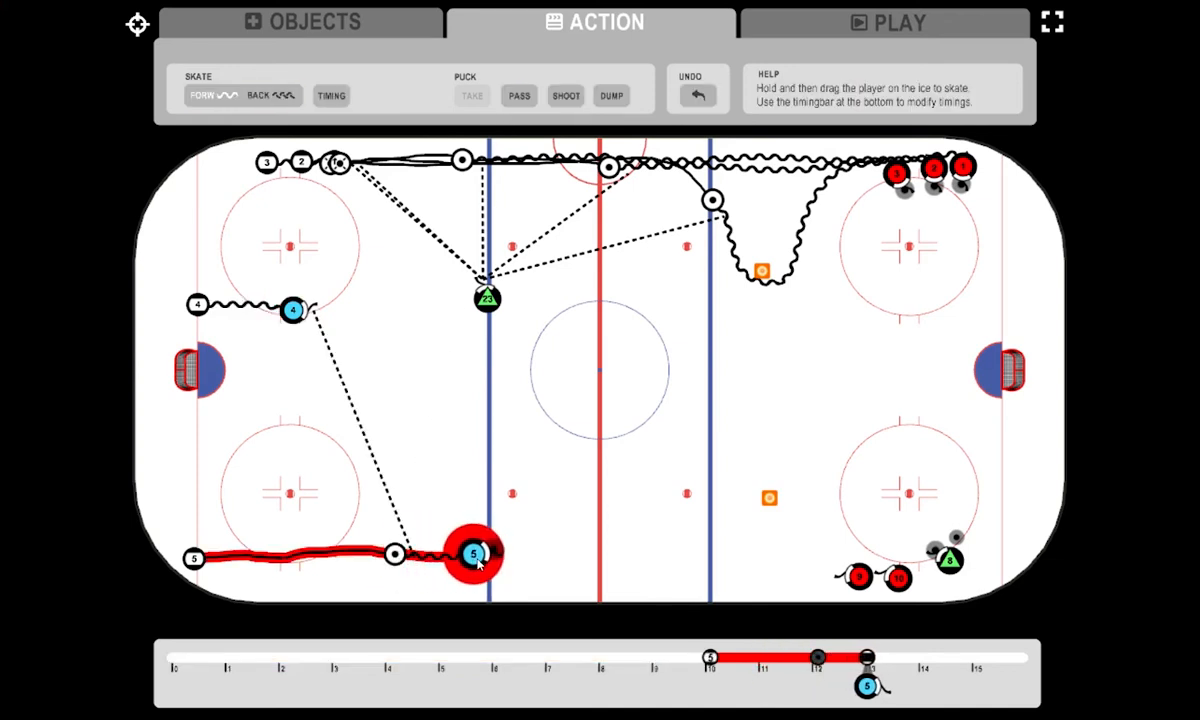
drag(293, 311, 570, 318)
- Pass the puck from player 5 back to player 4 and skate both players straight ahead to the far blue line
click(479, 552)
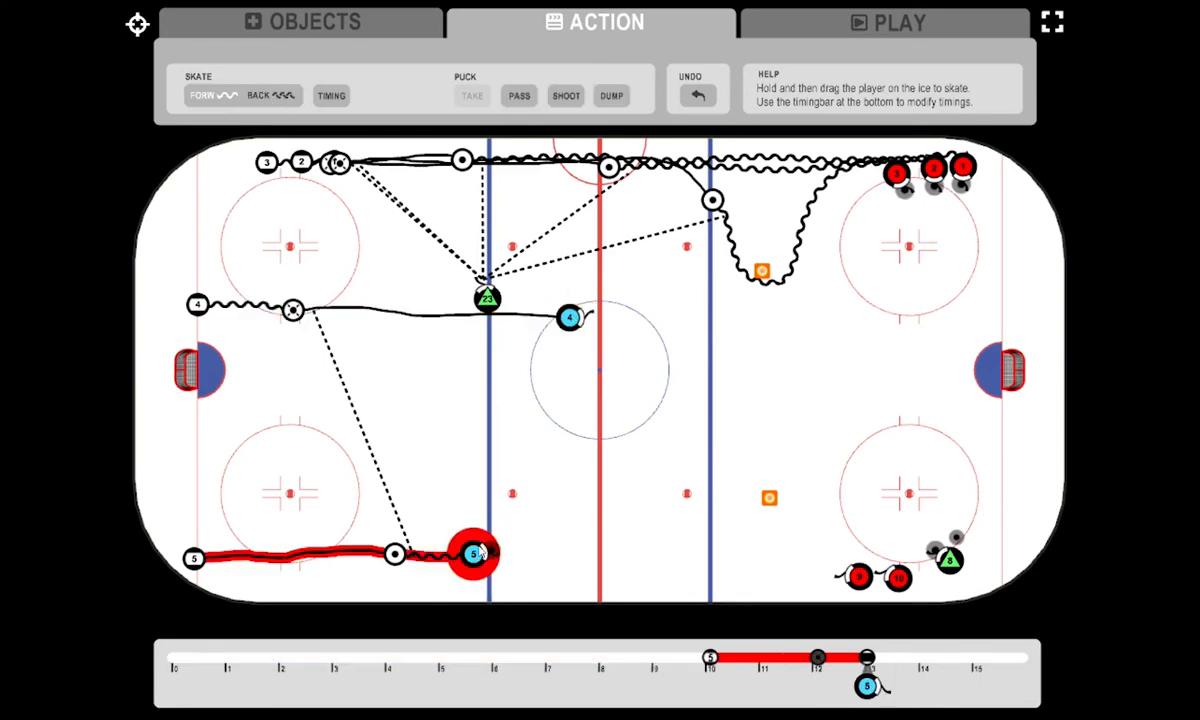
click(520, 96)
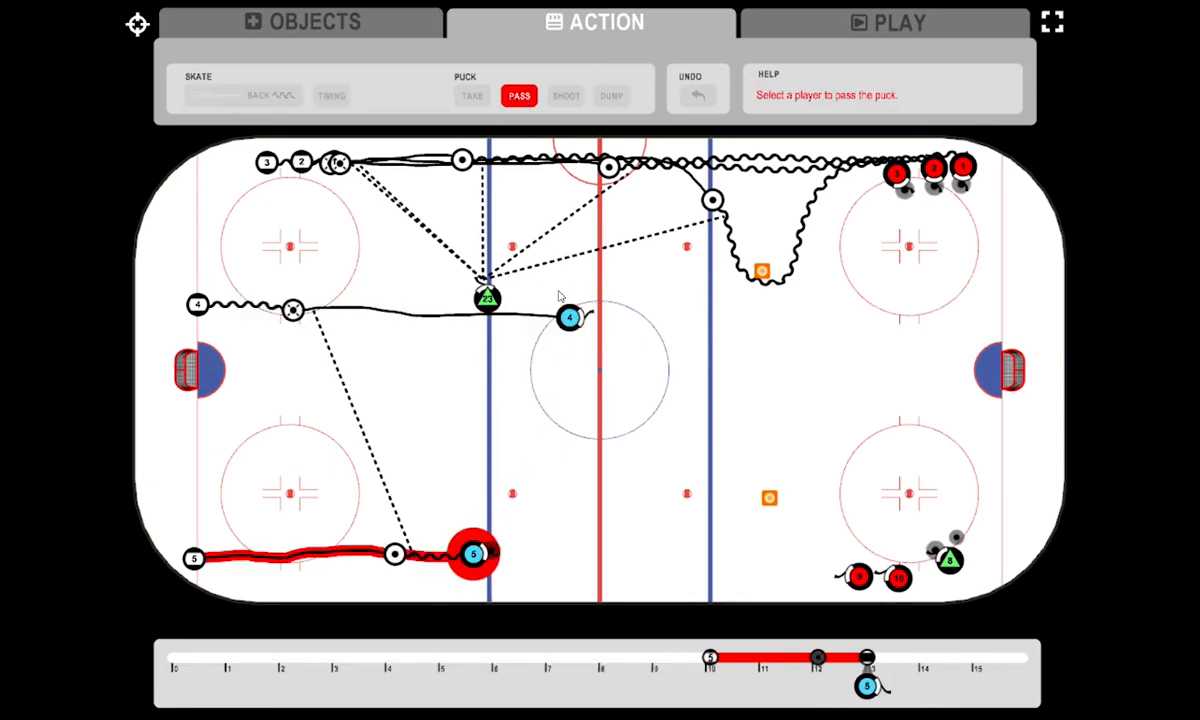
click(578, 317)
drag(580, 317, 698, 317)
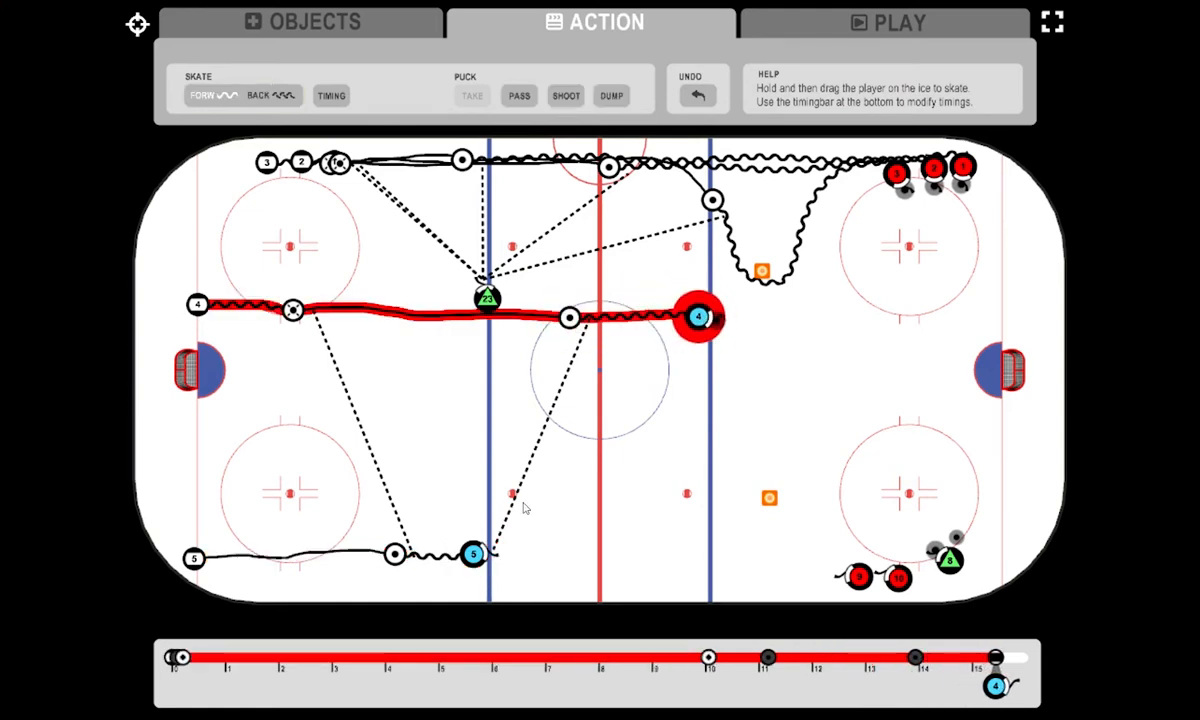
drag(476, 554, 710, 548)
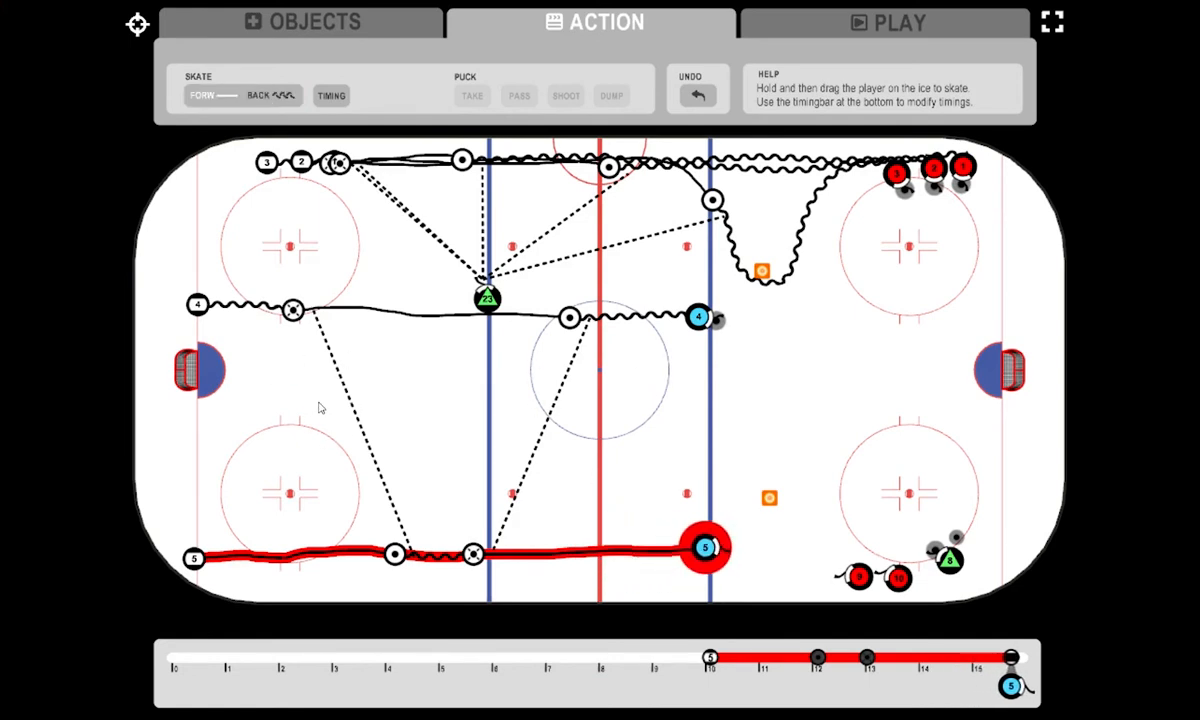
- Play the drill animation from 9.95 to check the movements of players 4 and 5, and return to action editing
click(895, 24)
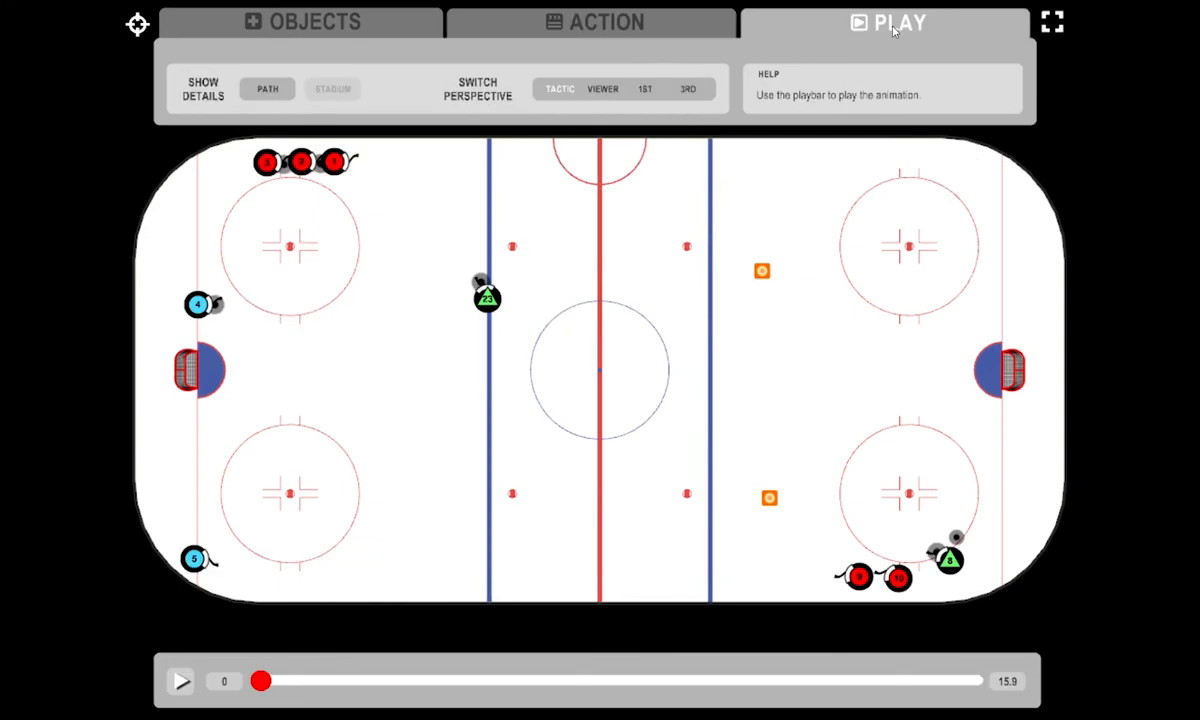
click(628, 680)
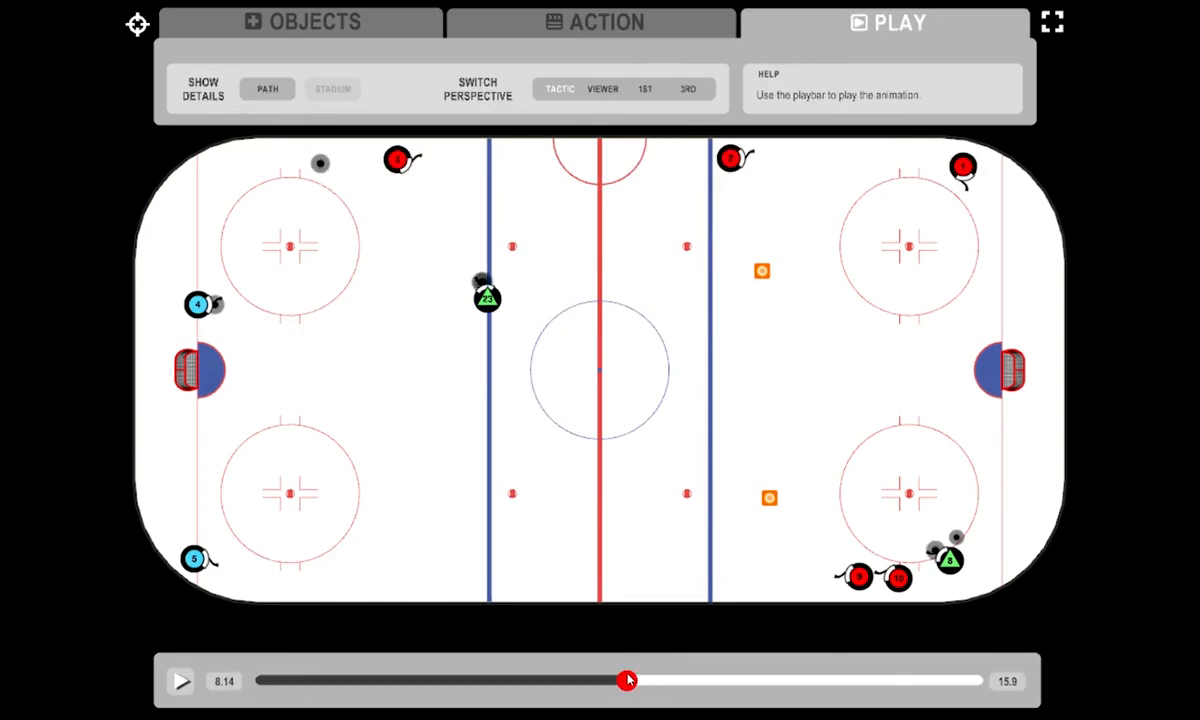
drag(628, 680, 708, 680)
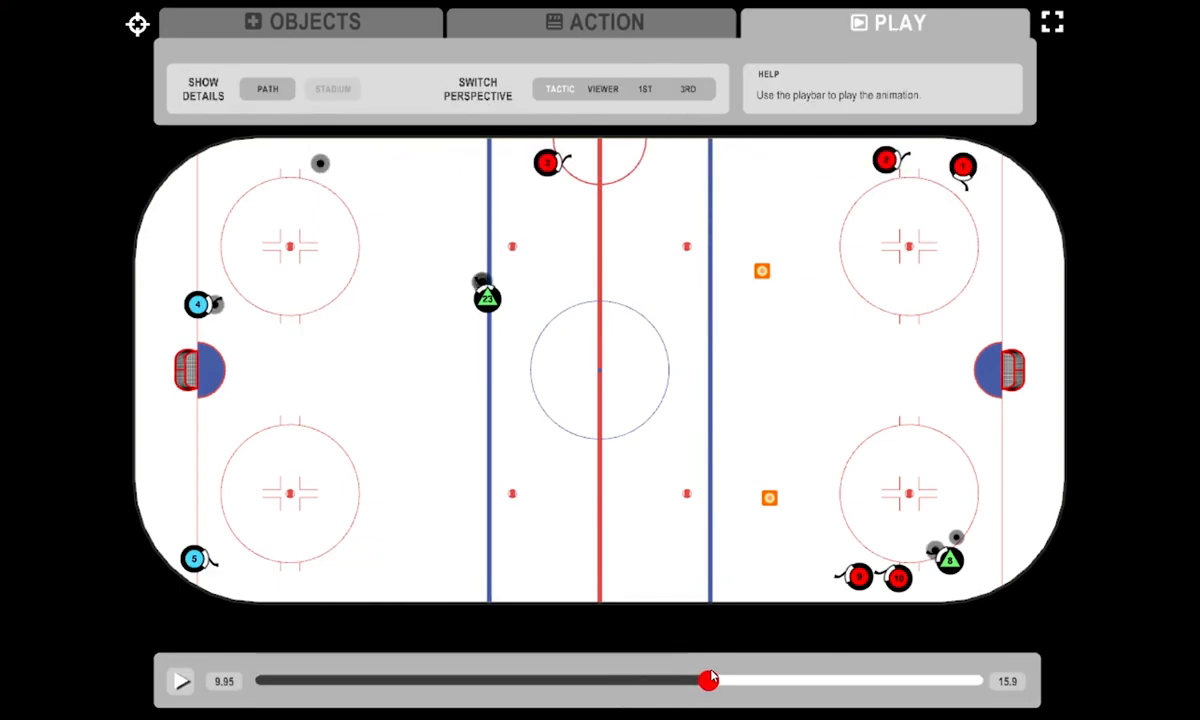
click(184, 681)
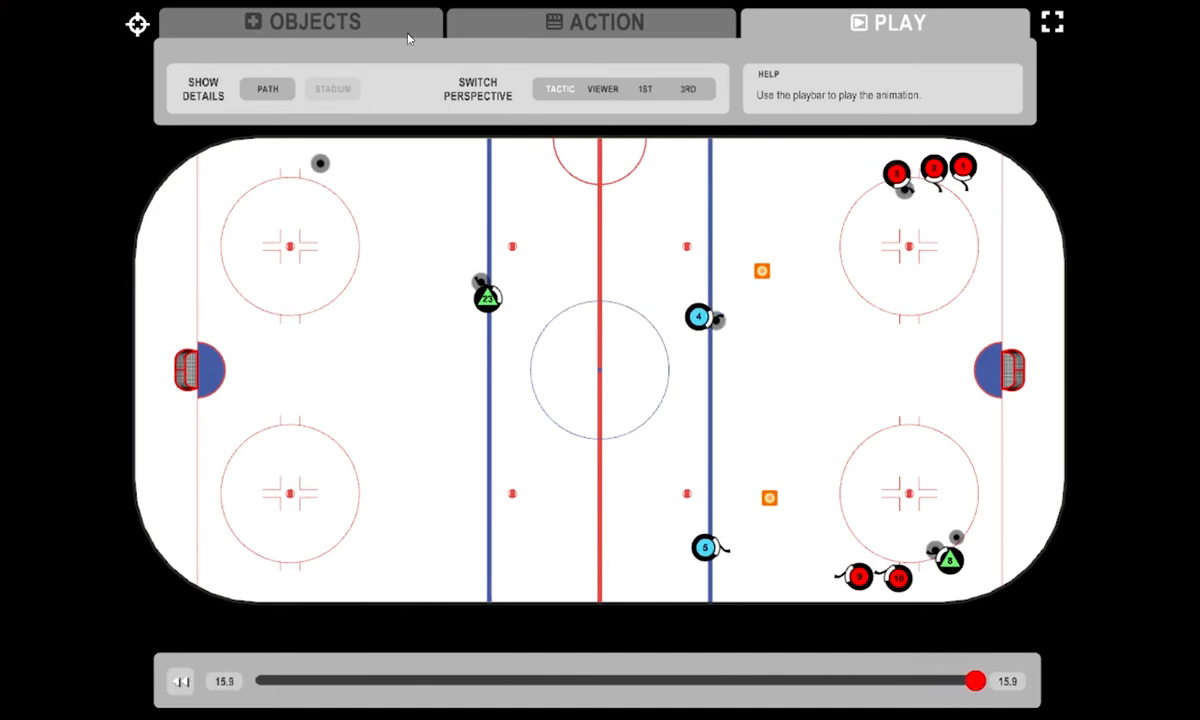
click(588, 31)
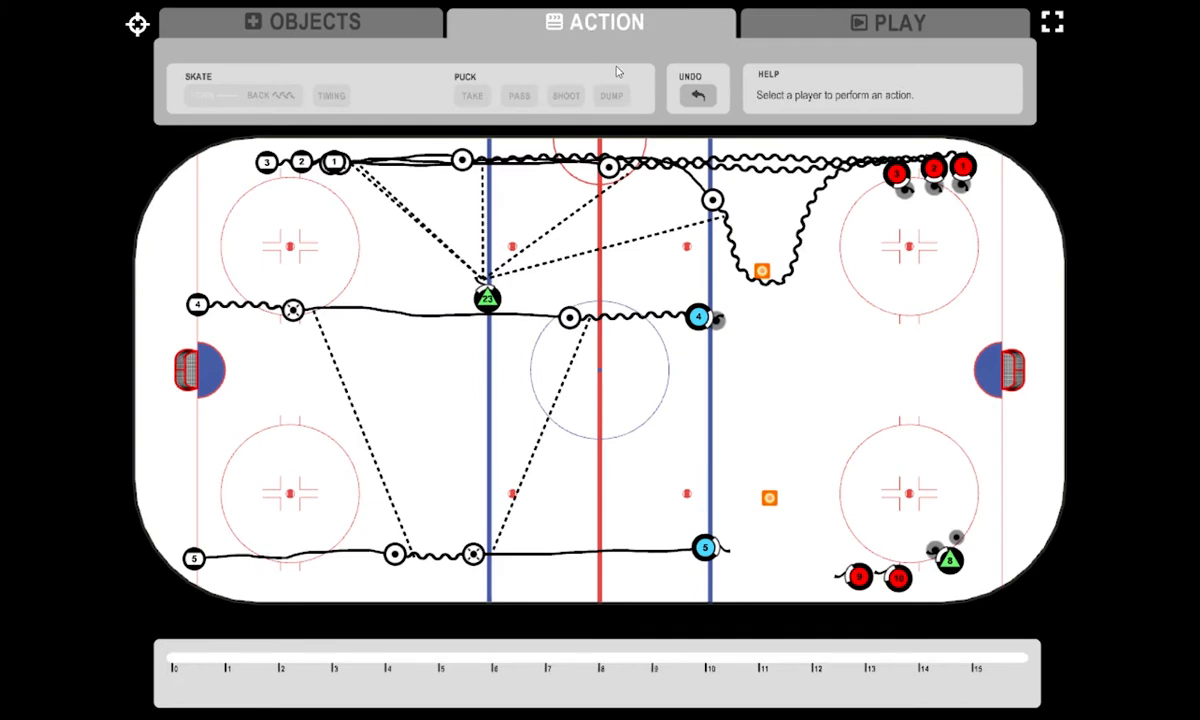
- Set player 9's start time to 16.0 and skate the player in a curve around the lower cone toward mid-ice
click(857, 575)
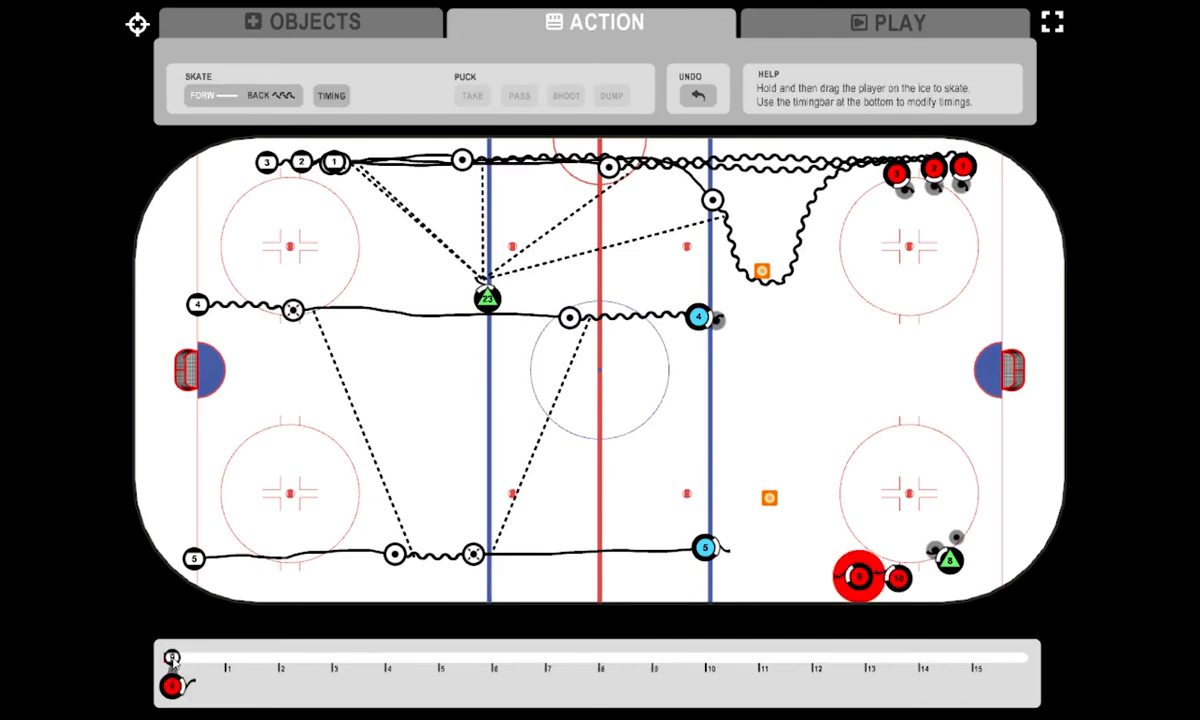
mouse_move(172, 660)
mouse_down()
mouse_move(673, 658)
mouse_move(840, 680)
mouse_move(1024, 682)
mouse_move(978, 684)
mouse_up()
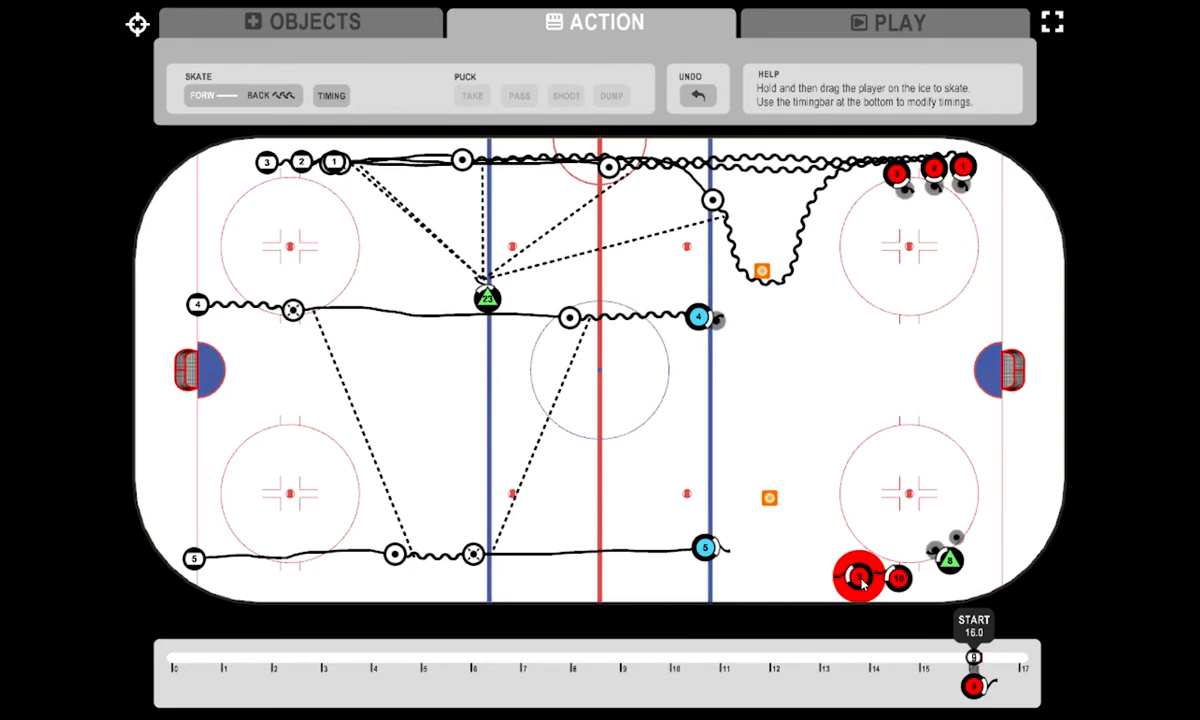
mouse_move(863, 585)
mouse_down()
mouse_move(805, 575)
mouse_move(745, 533)
mouse_move(732, 481)
mouse_move(785, 405)
mouse_up()
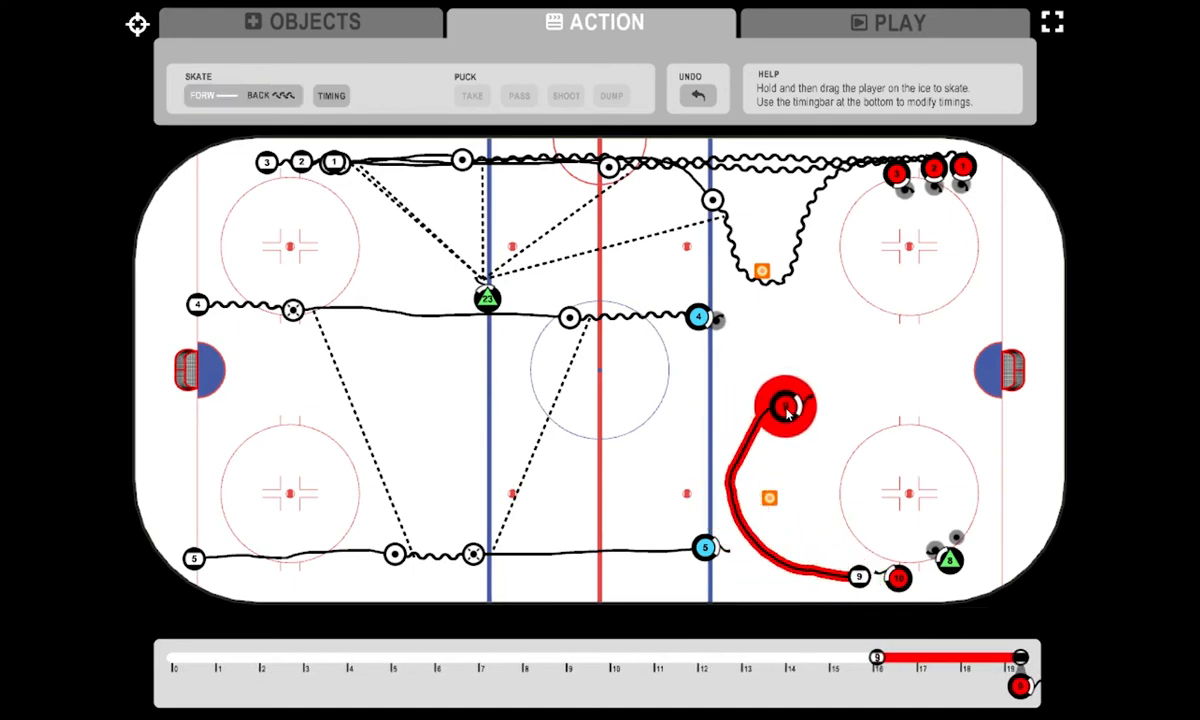
- Add a timing point at 18.4 for player 8 and dump the puck to player 9's stick near mid-ice
click(951, 564)
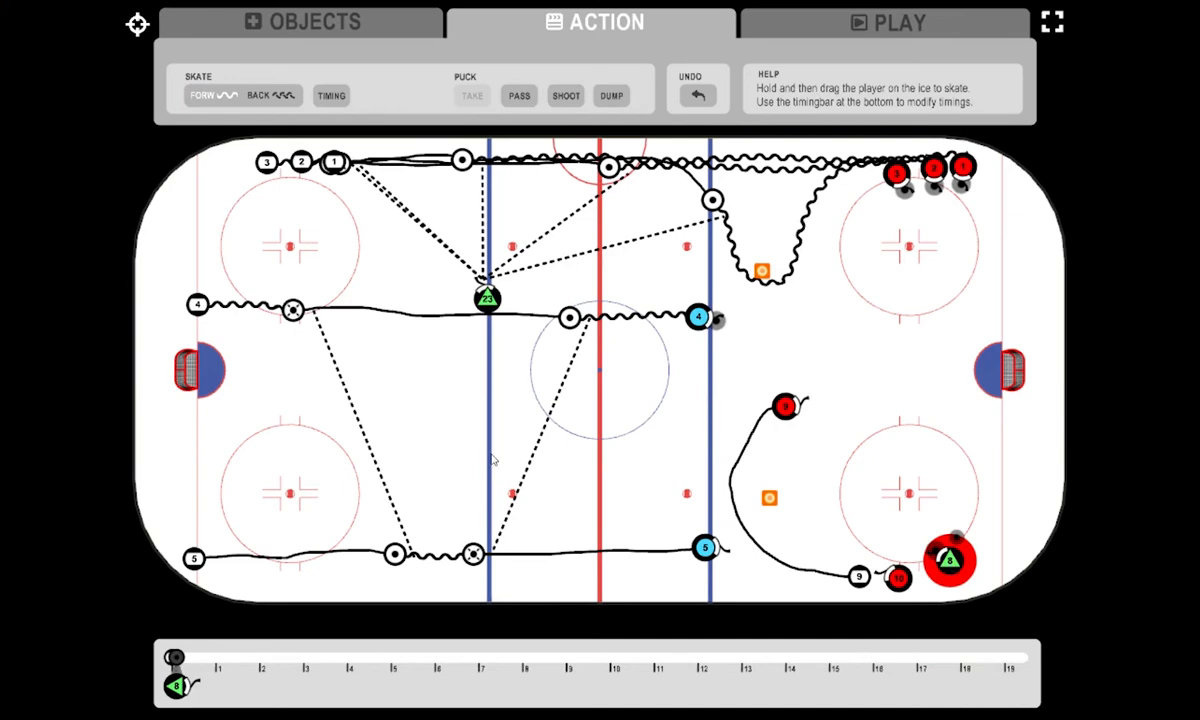
click(178, 660)
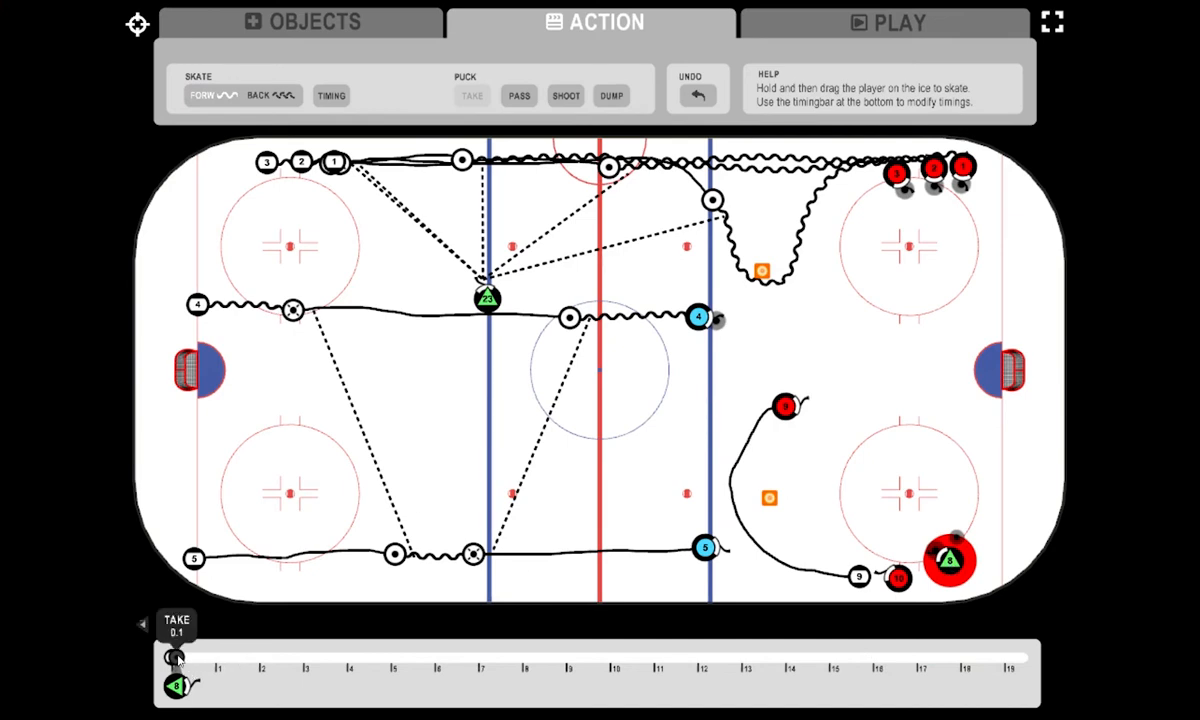
click(336, 96)
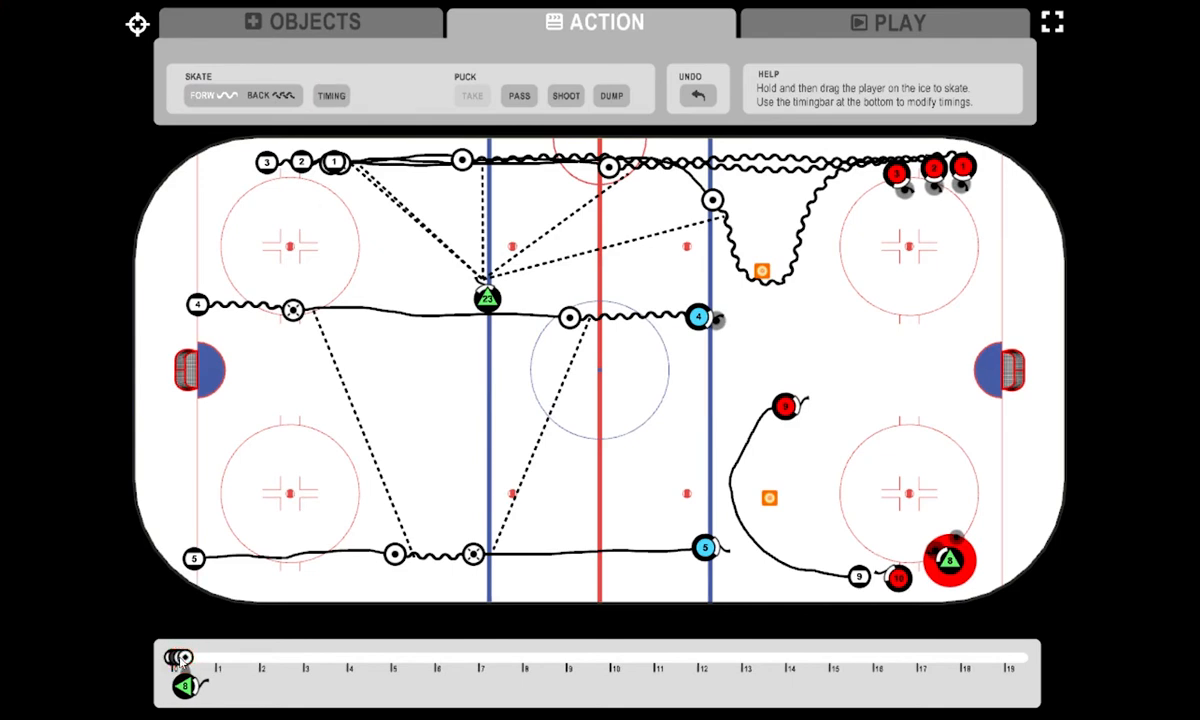
drag(180, 658, 978, 660)
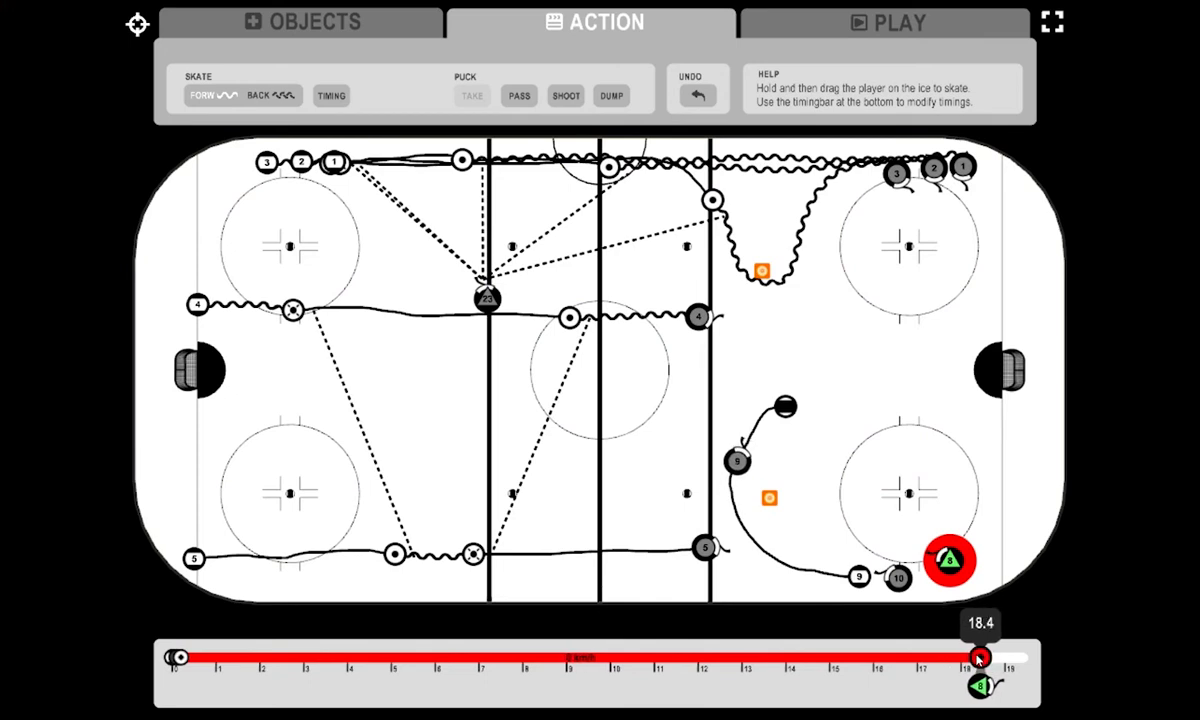
click(611, 95)
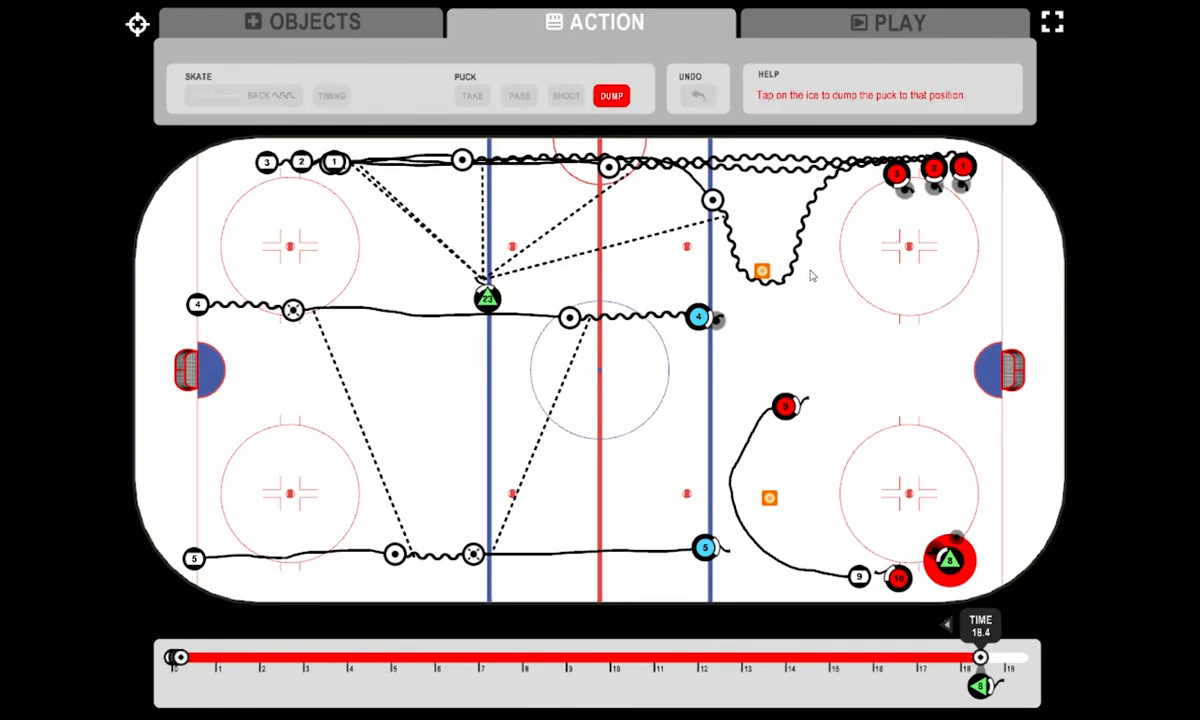
click(807, 400)
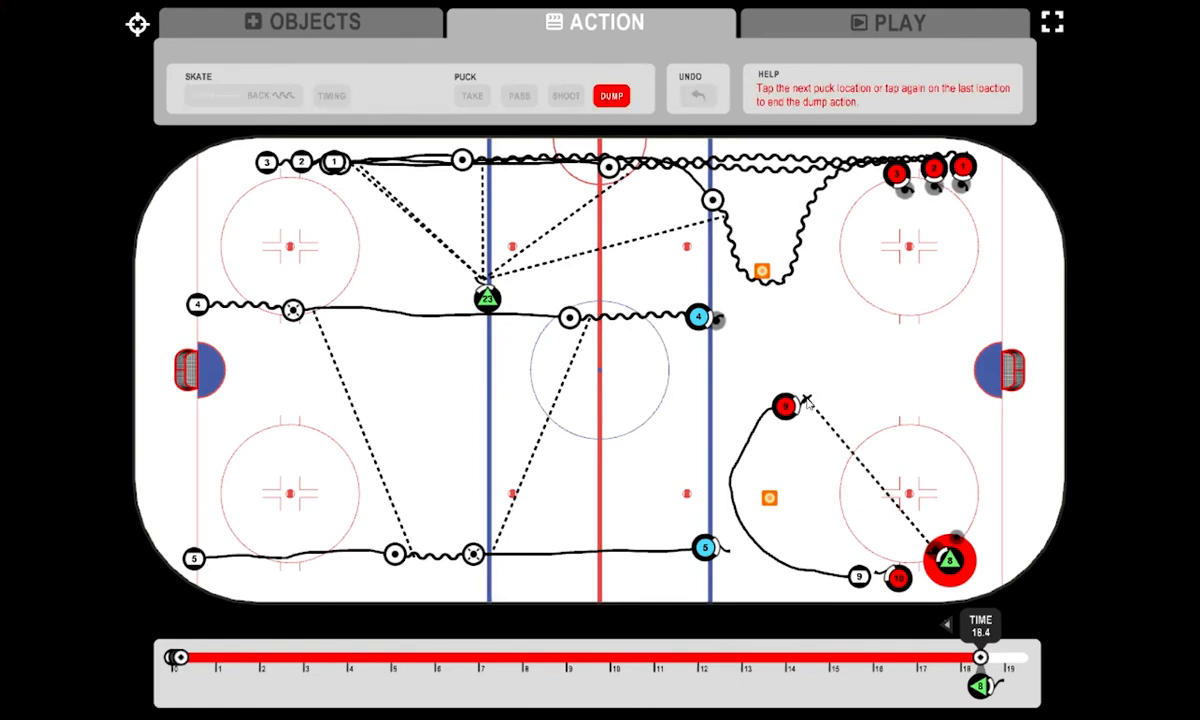
click(807, 400)
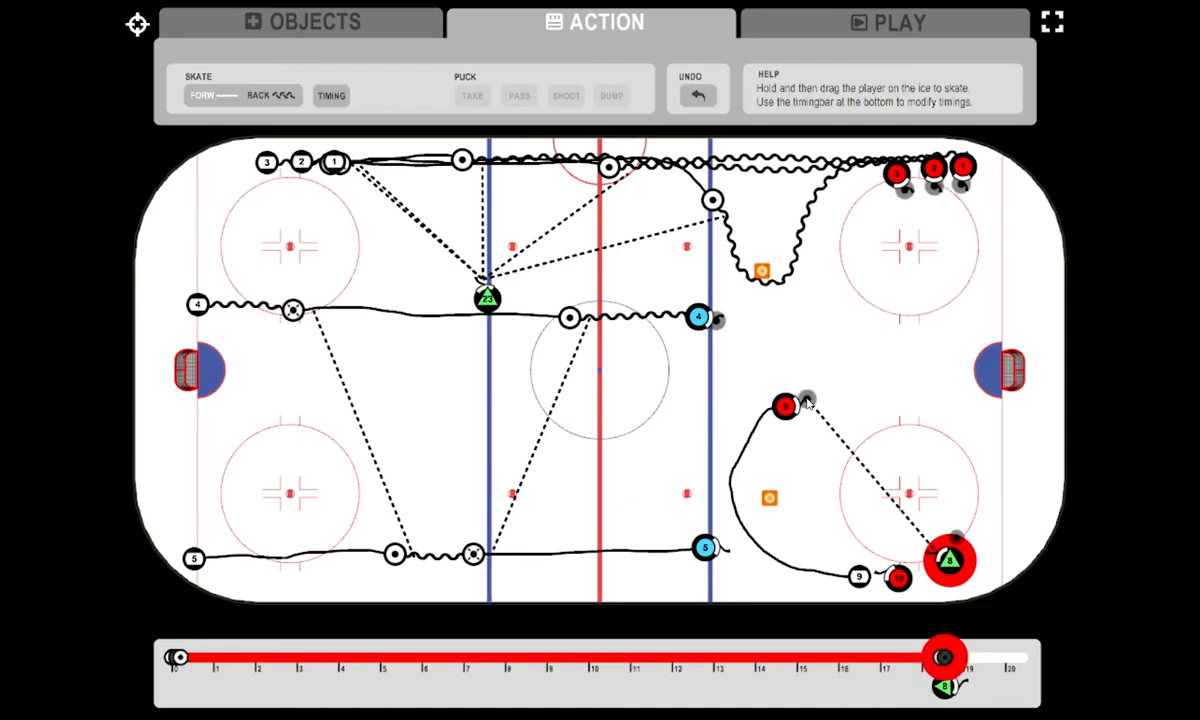
- Preview the last seconds of the drill animation up to 19.8 and return to action editing
click(897, 28)
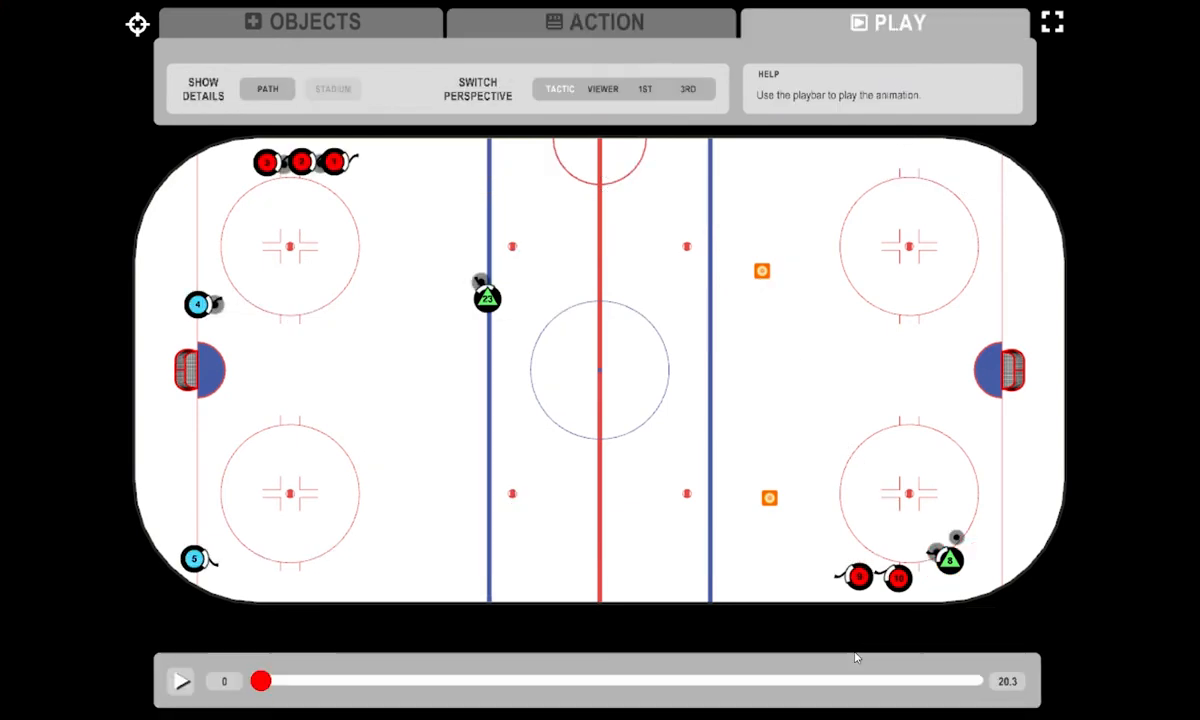
drag(875, 684, 964, 654)
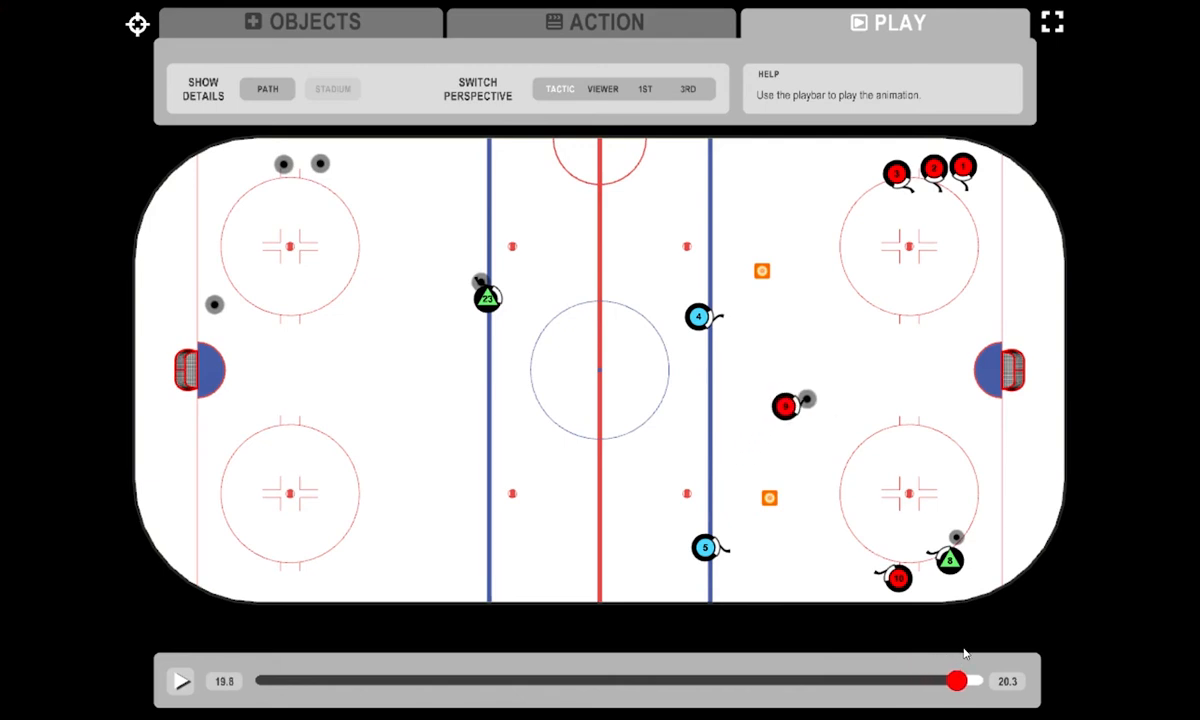
click(666, 29)
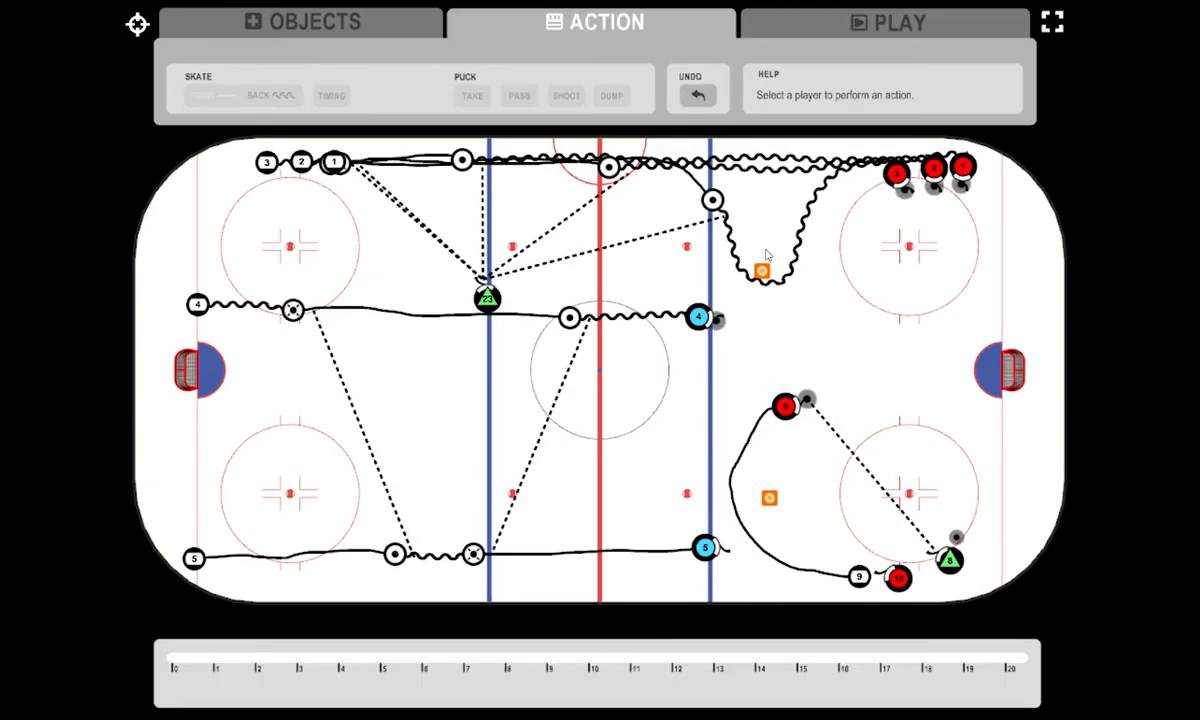
- Move player 9's last timing to 19.5 and have the player take the puck dumped by player 8
click(790, 403)
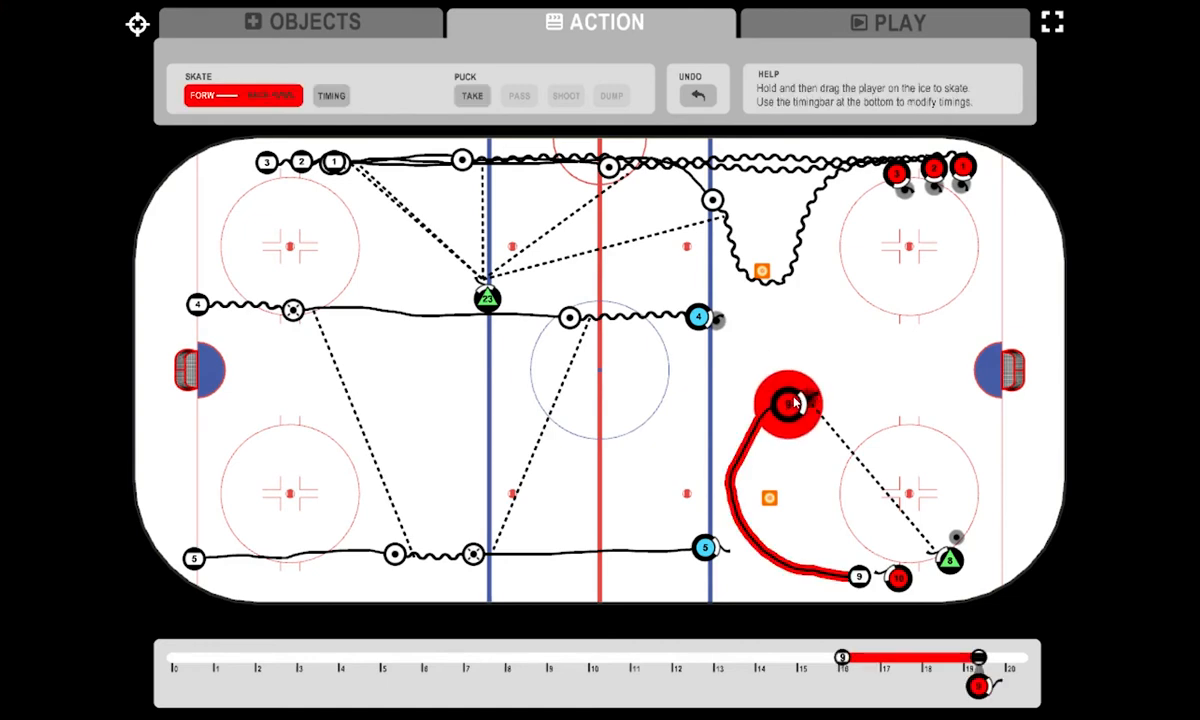
click(474, 94)
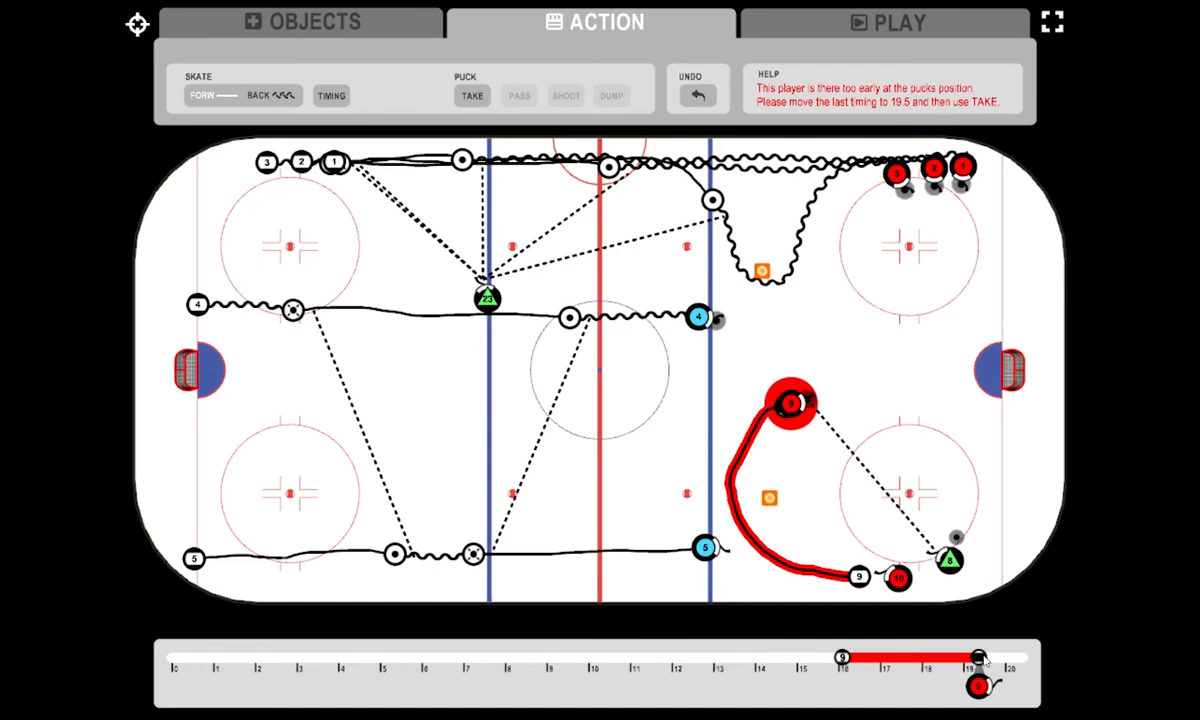
drag(980, 657, 993, 660)
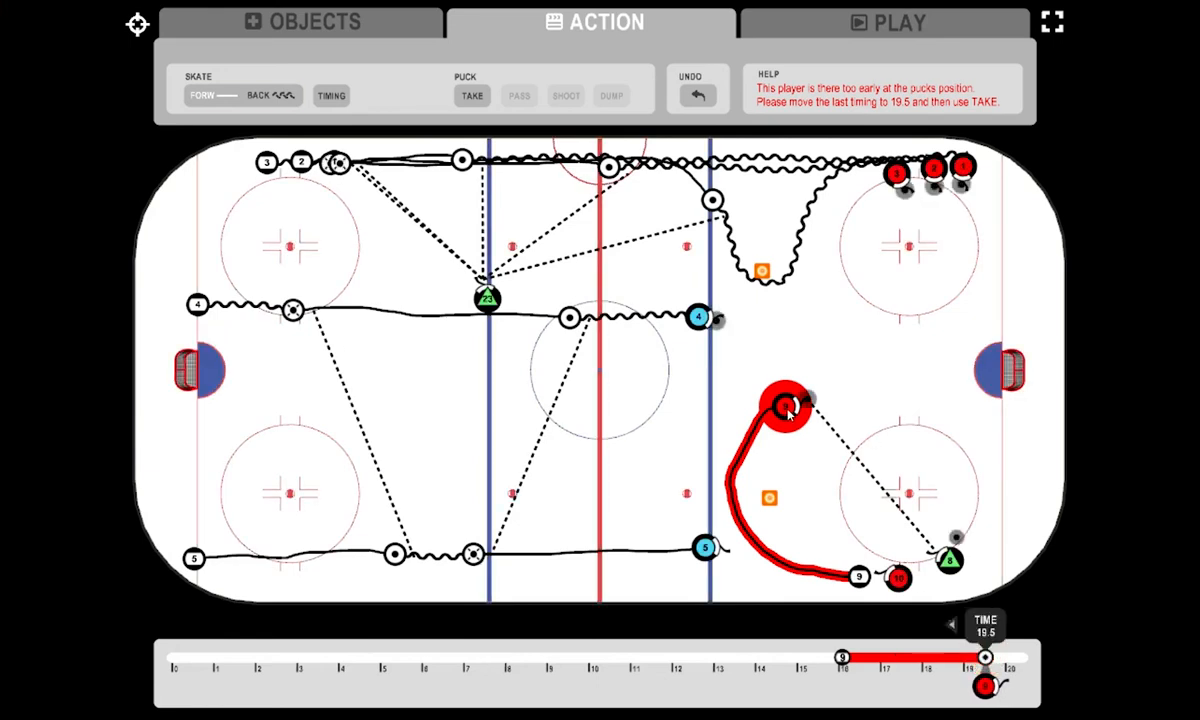
drag(787, 415, 796, 403)
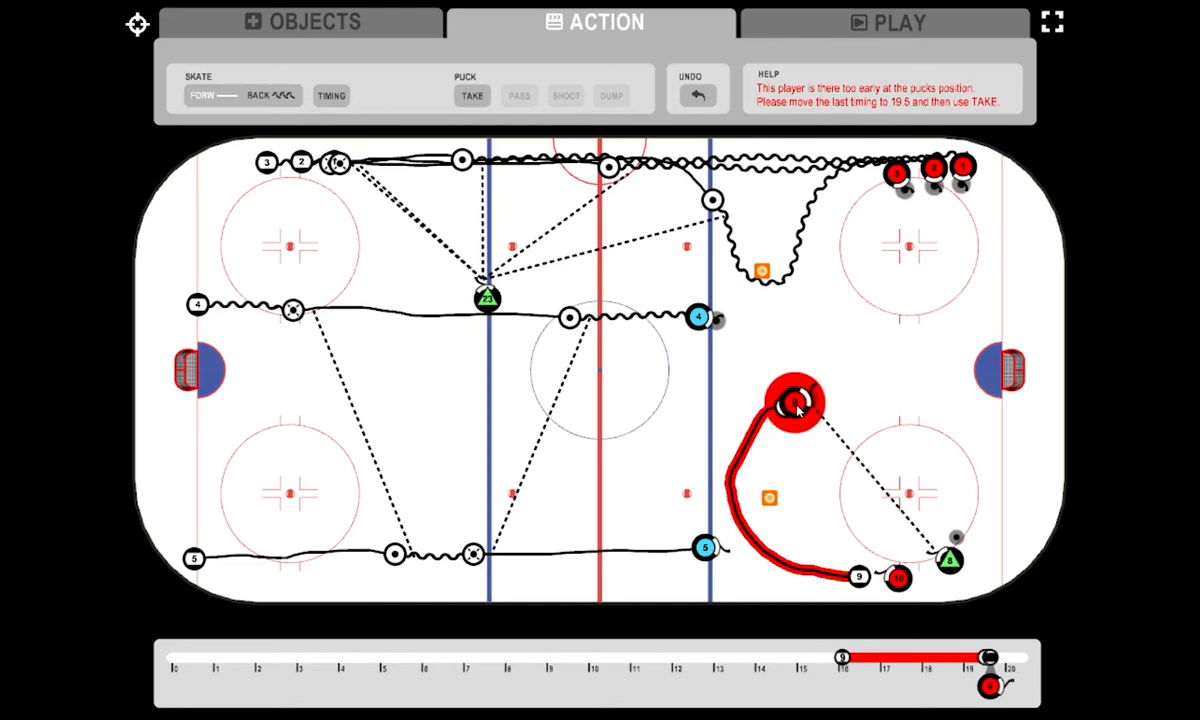
click(460, 96)
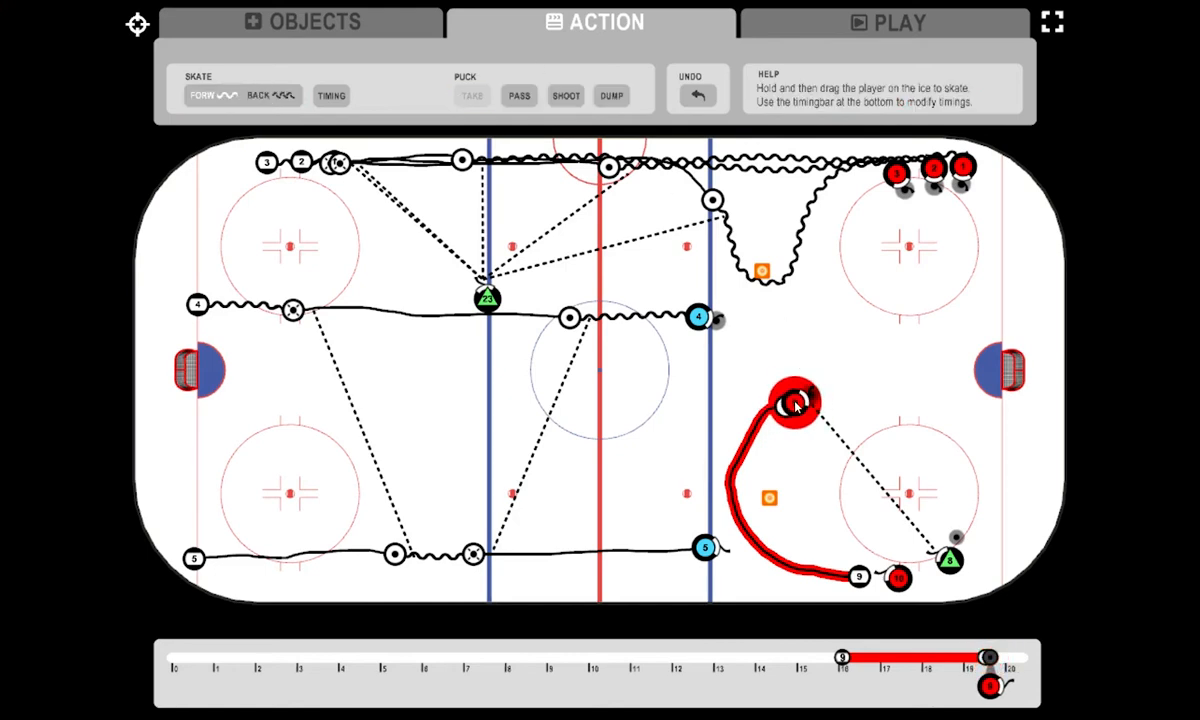
- Skate player 9 with the puck into the slot, shoot at the far goal, and skate on past the net to the goal line
drag(795, 403, 858, 382)
click(564, 97)
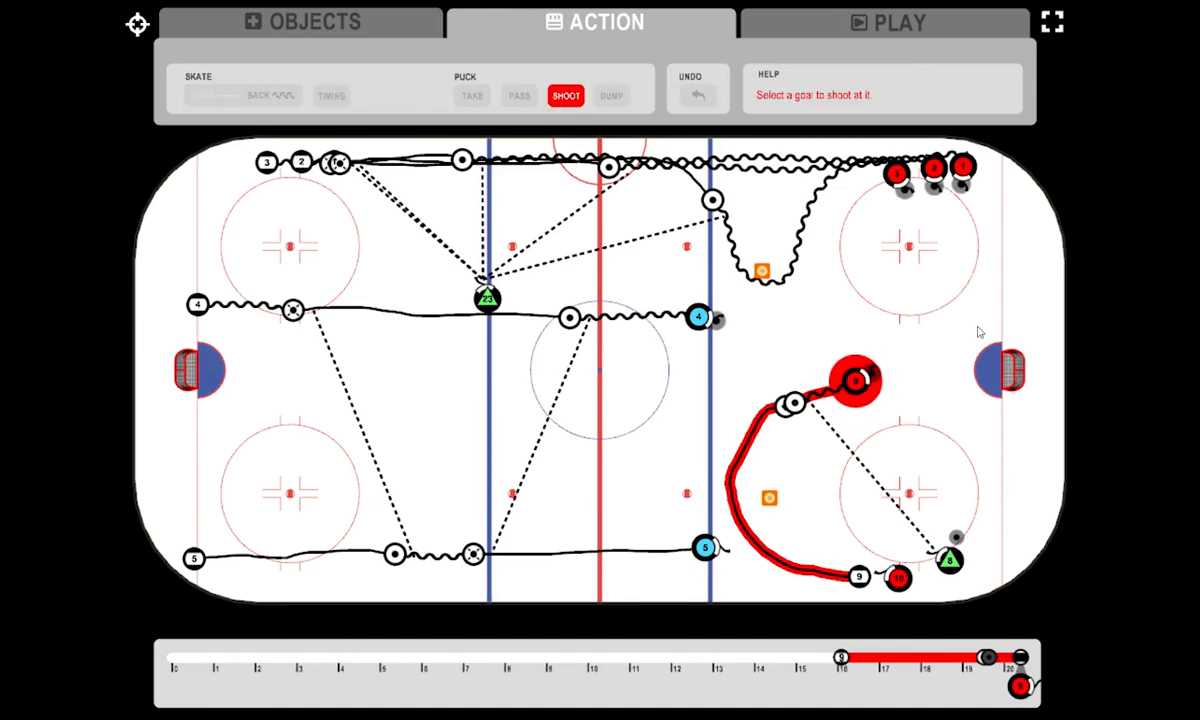
click(1020, 372)
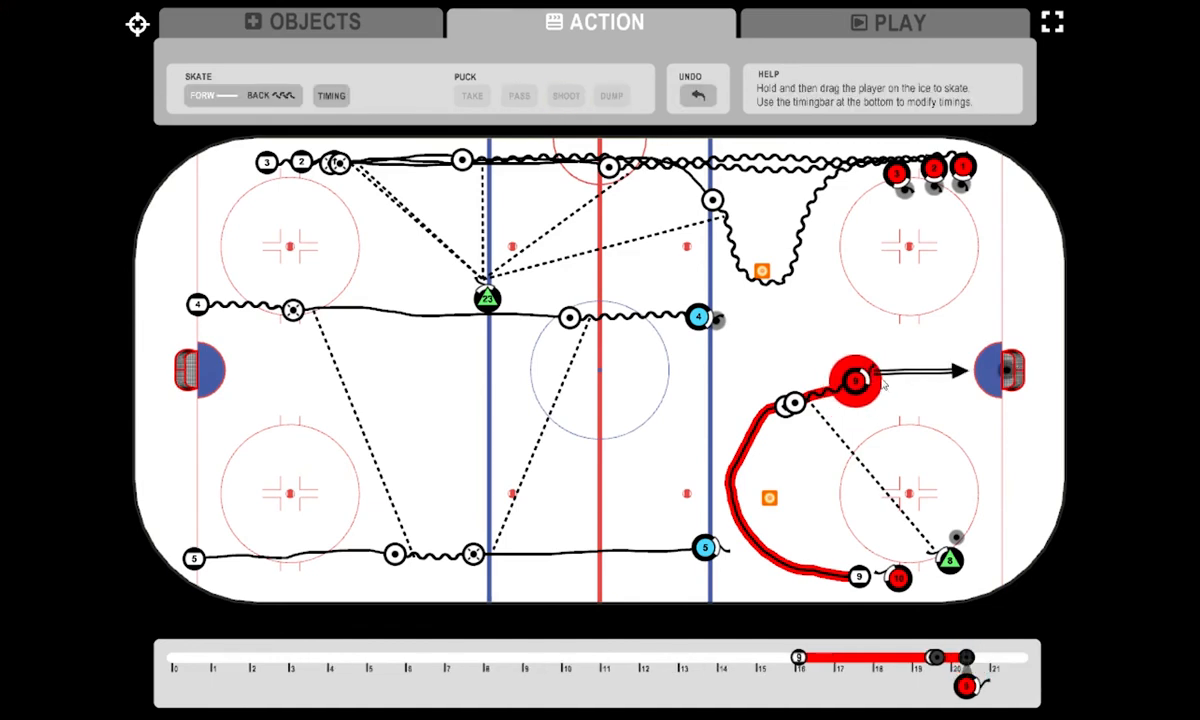
mouse_move(850, 383)
mouse_down()
mouse_move(895, 351)
mouse_move(1019, 317)
mouse_up()
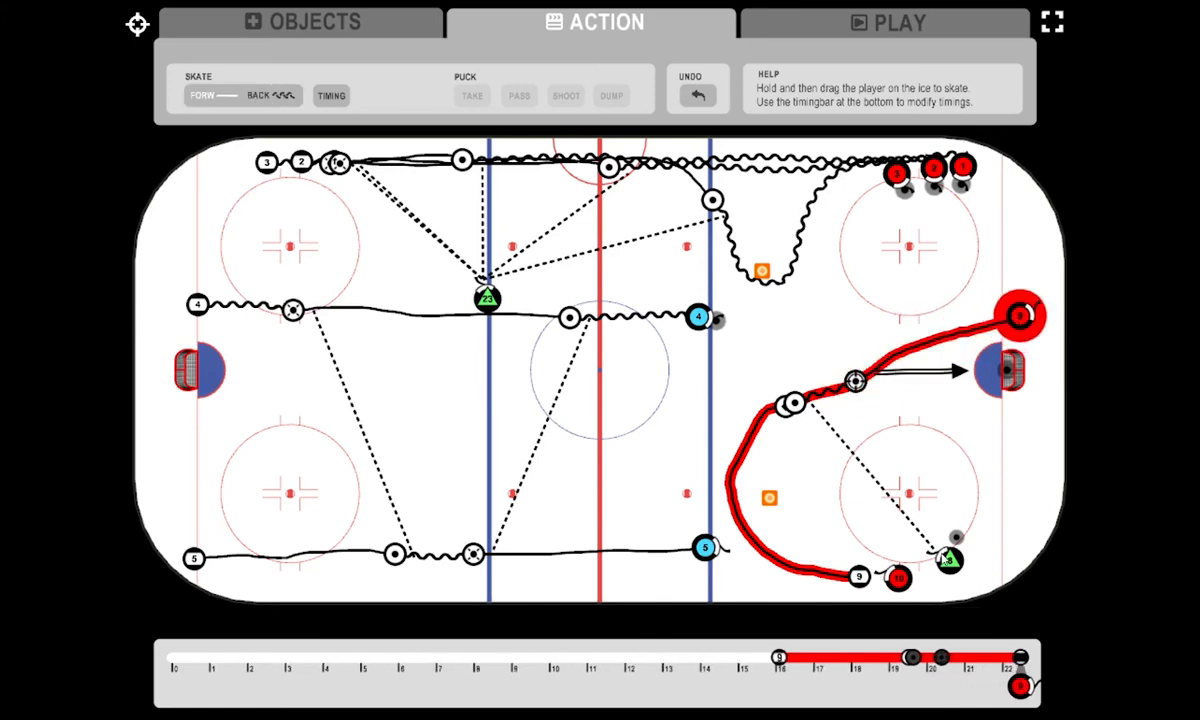
- Hold player 8 until 19.6, shift the player slightly to the spare puck, delay the arrival timing, and take that puck
click(946, 560)
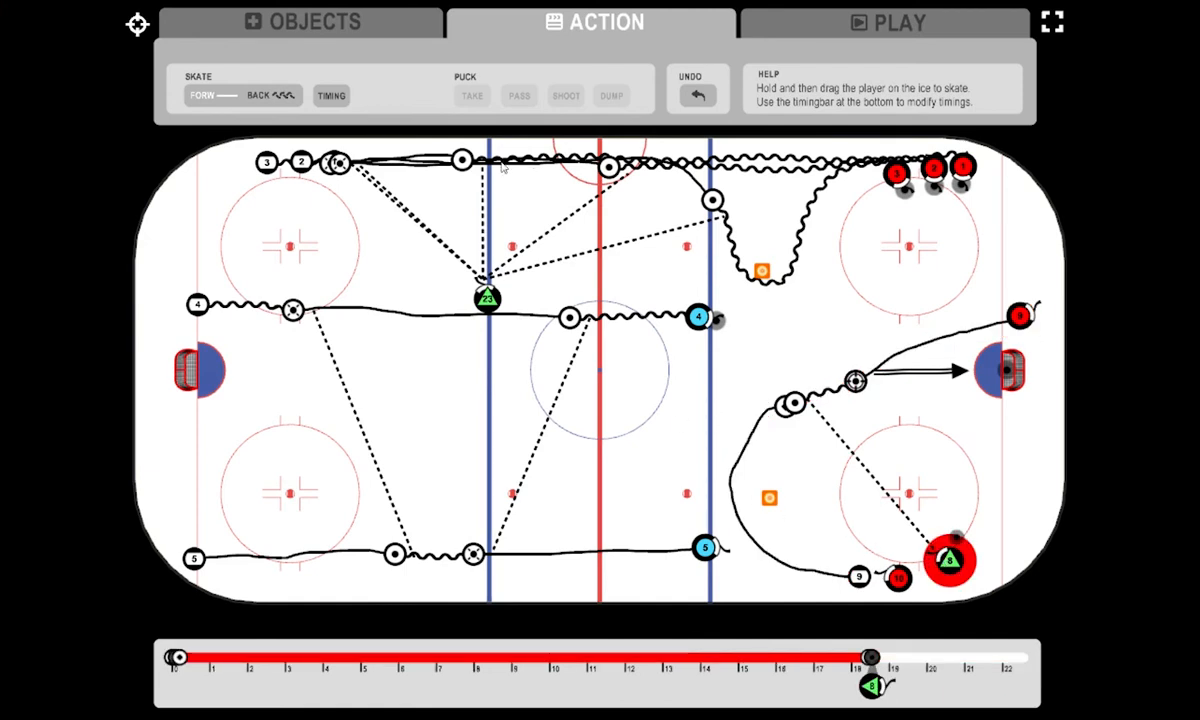
click(341, 96)
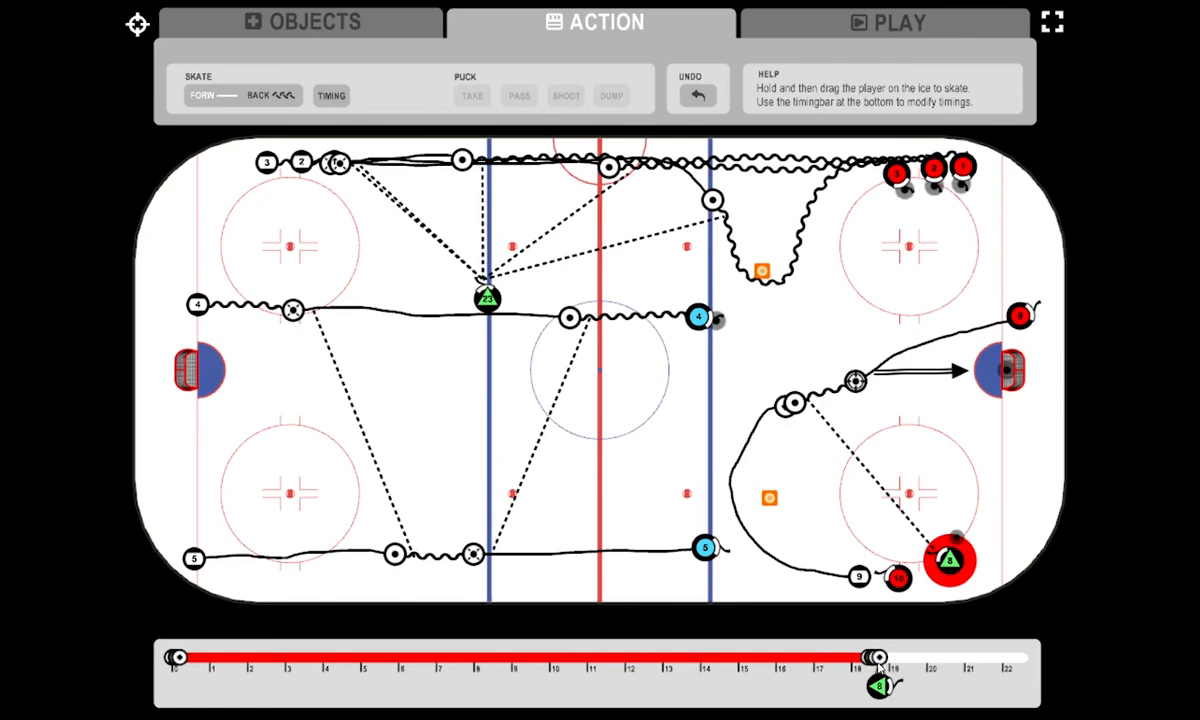
drag(879, 666, 914, 660)
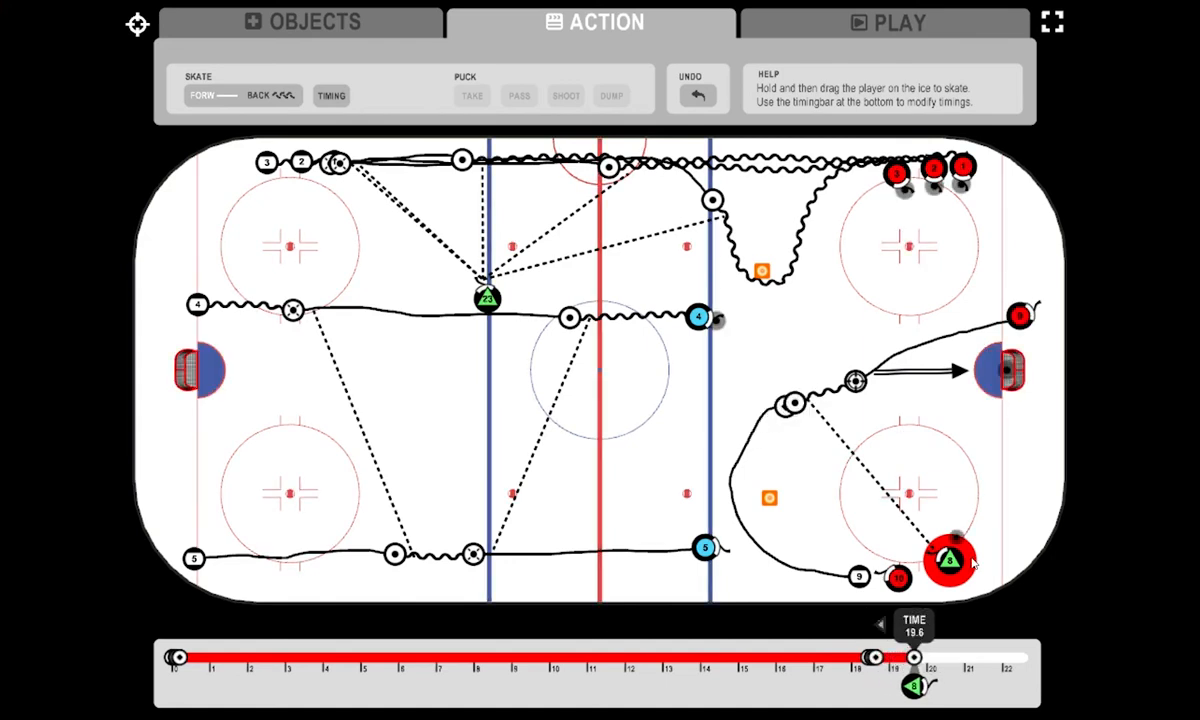
drag(955, 567, 958, 565)
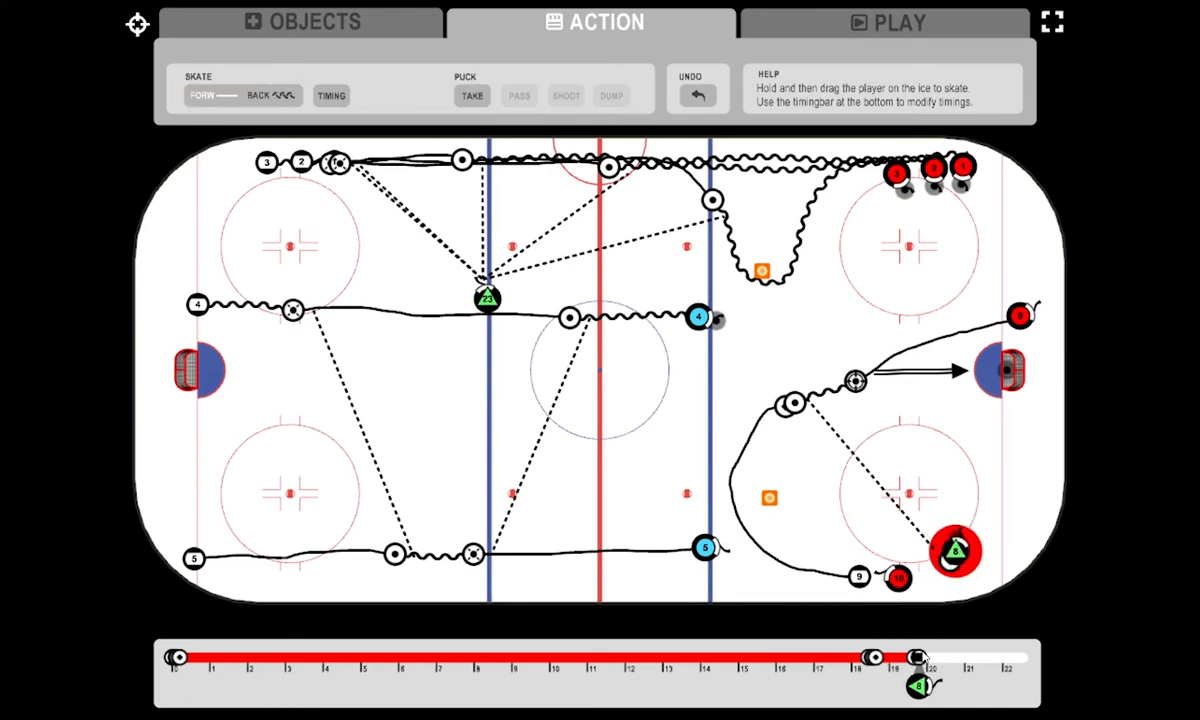
drag(918, 657, 941, 657)
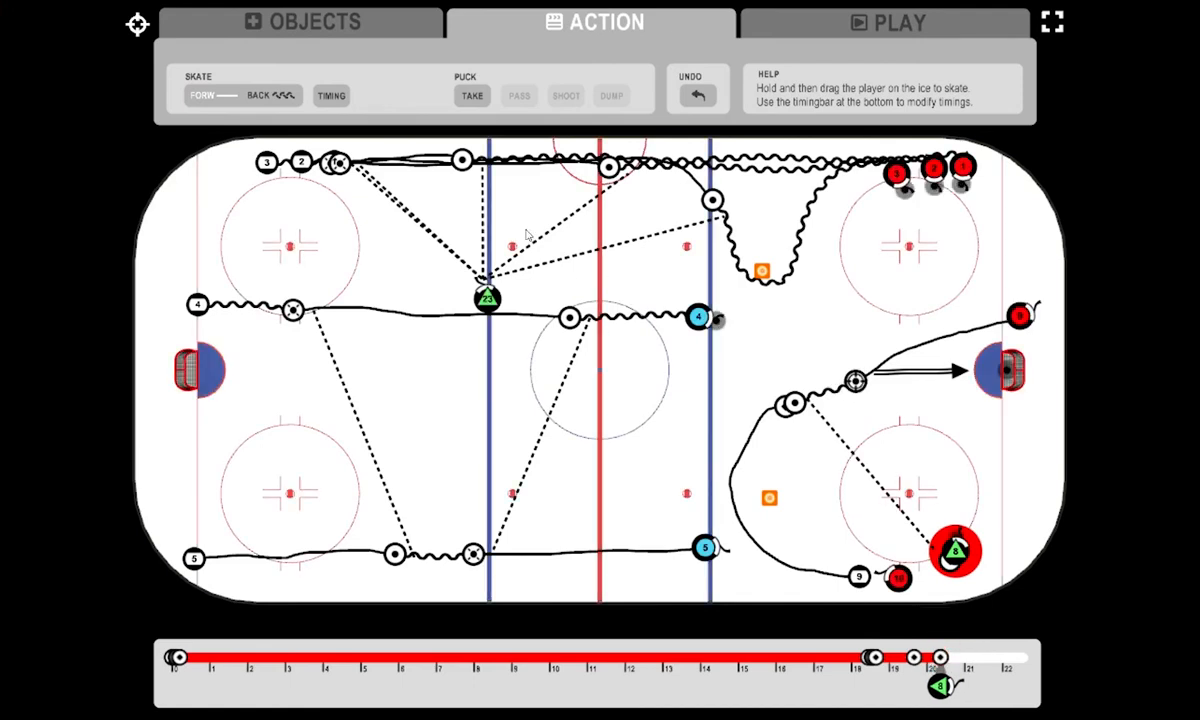
click(474, 96)
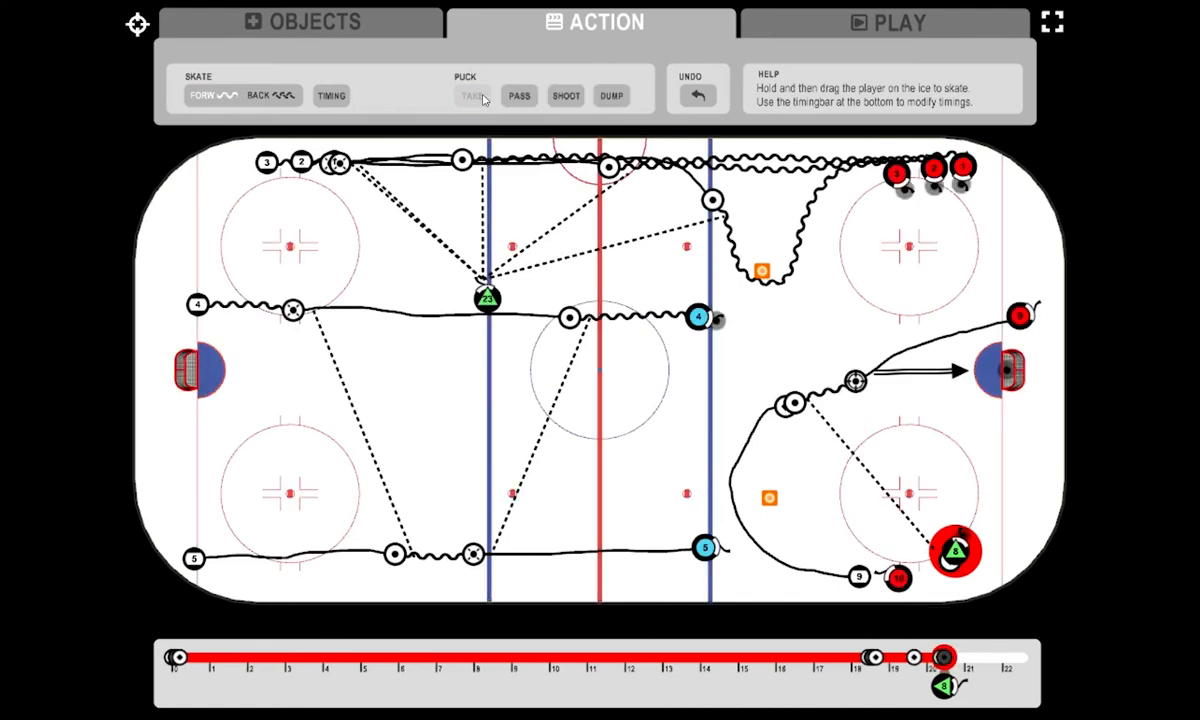
- Add a timing point at 21.5 for player 8 and dump the puck off the end boards behind the goal to player 9
click(328, 98)
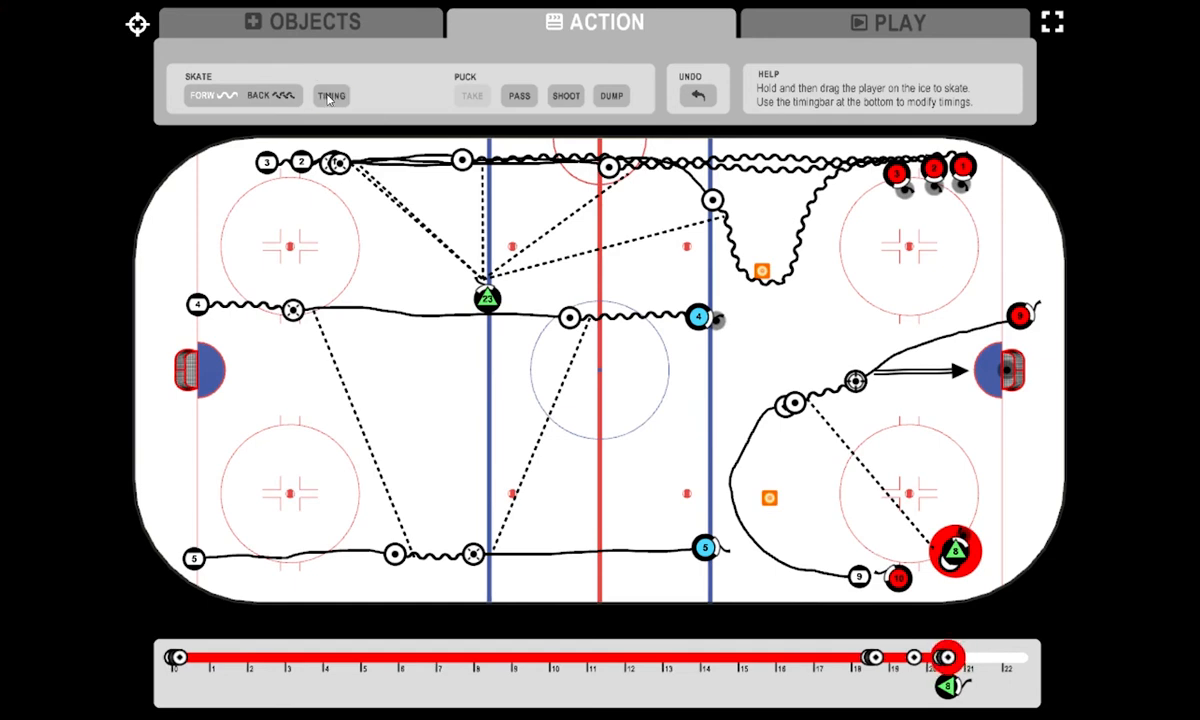
click(328, 98)
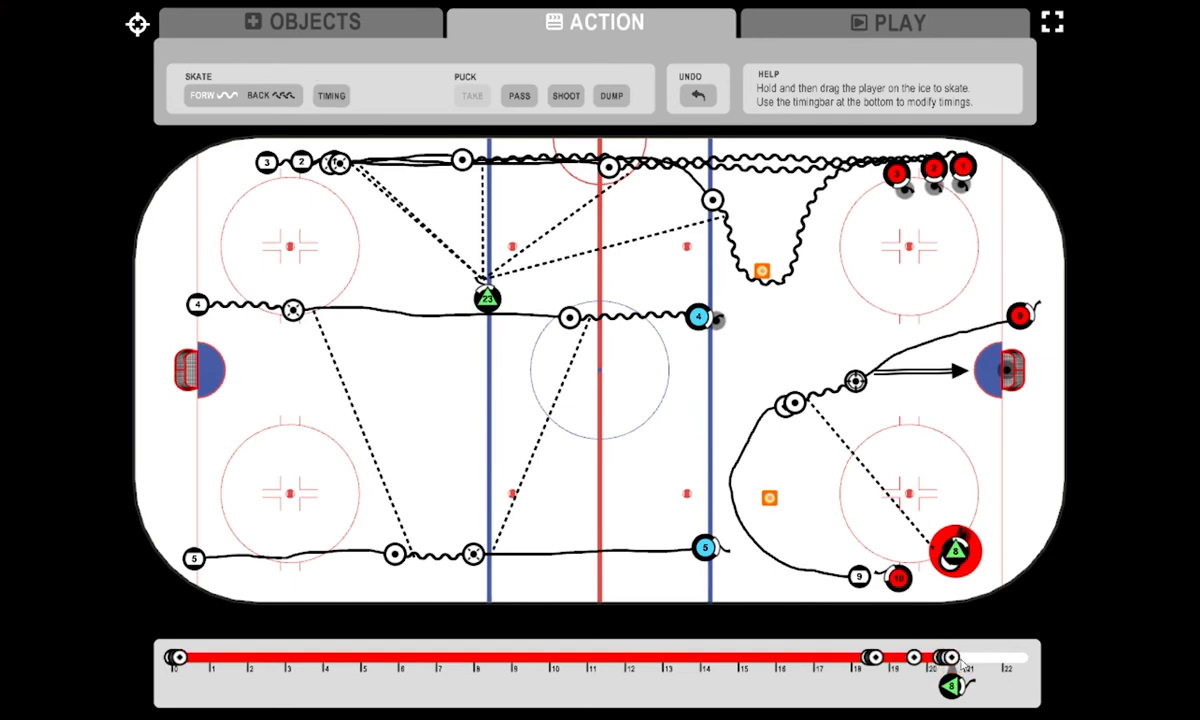
drag(953, 660, 987, 657)
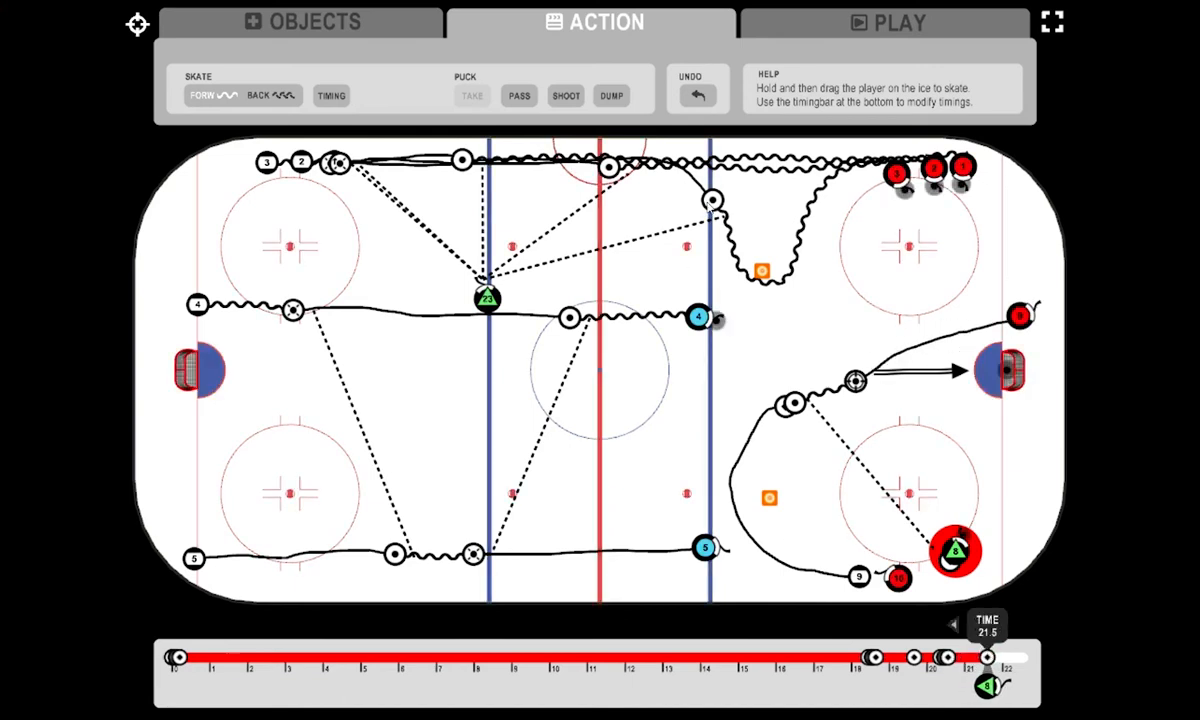
click(612, 96)
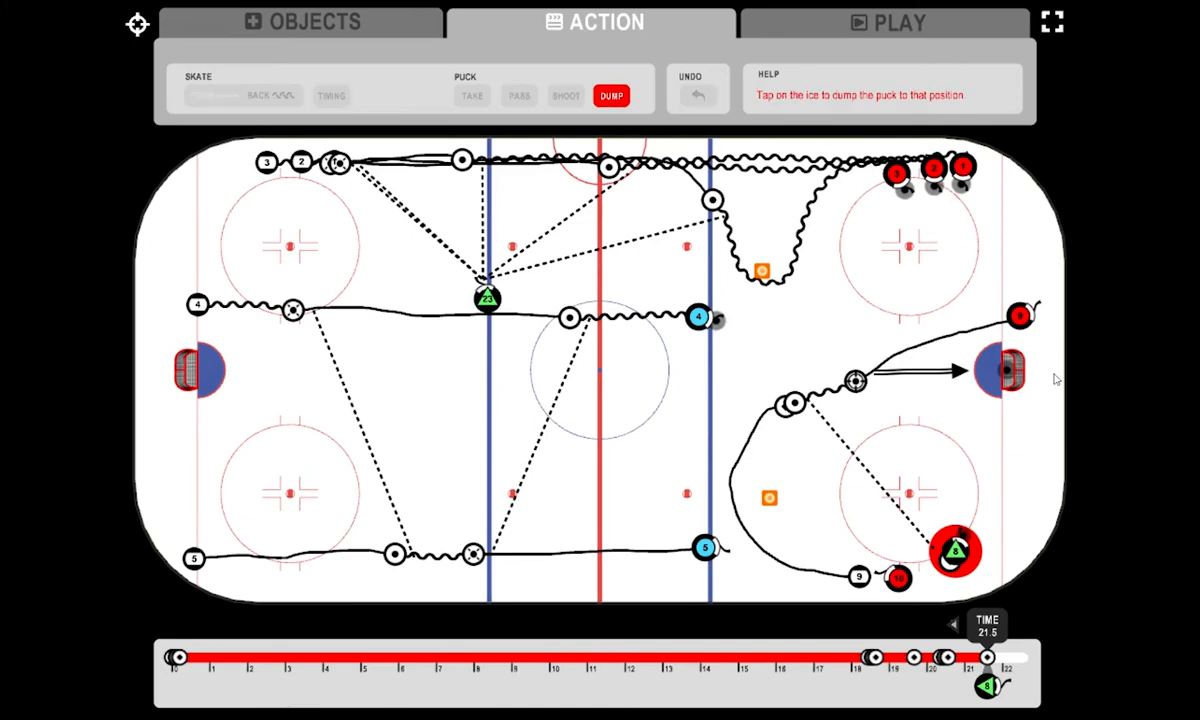
click(1061, 373)
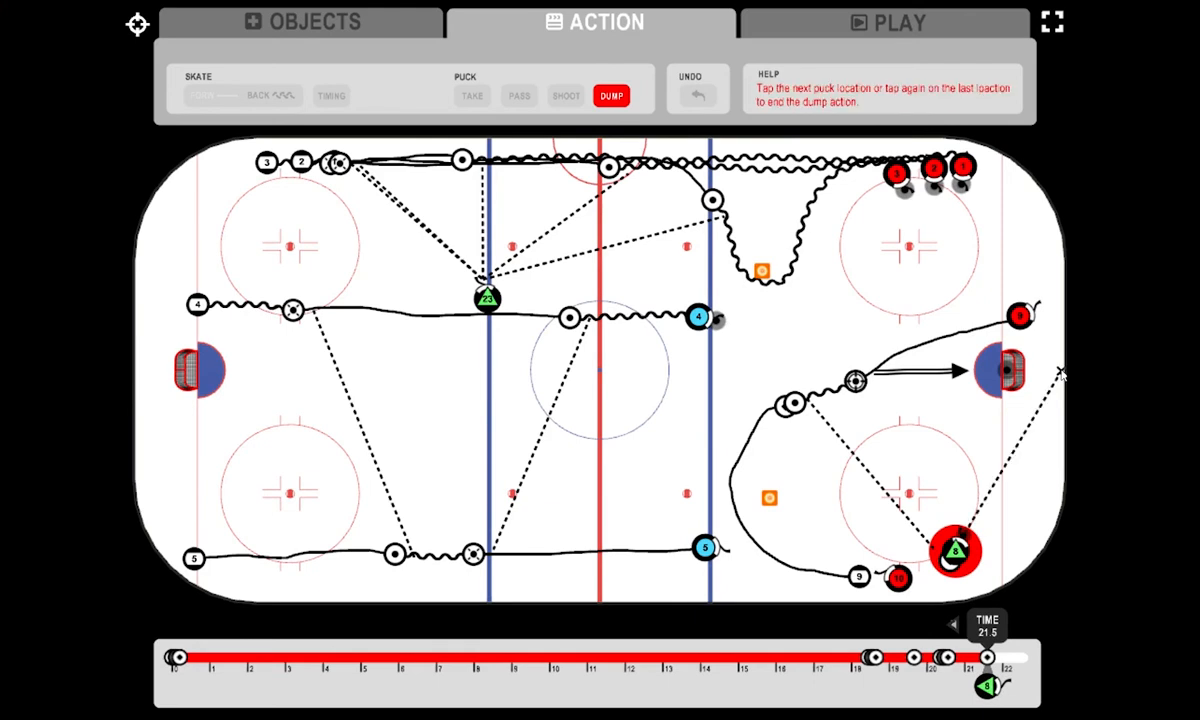
click(1022, 315)
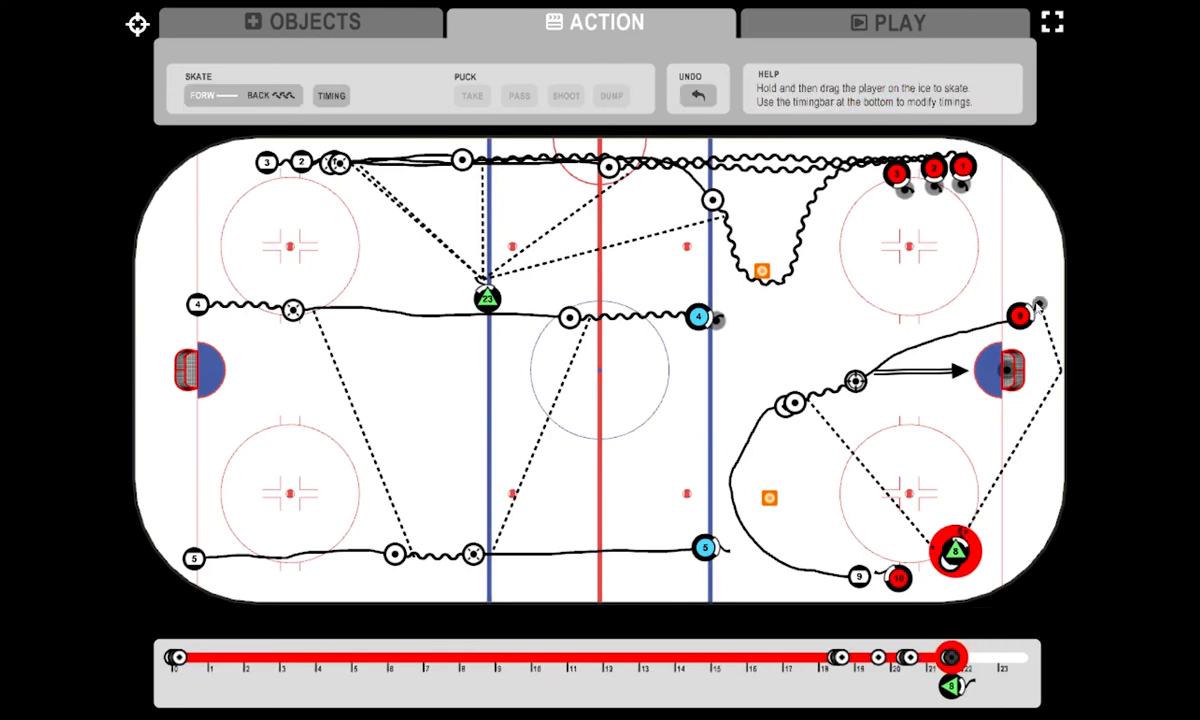
- Move player 9's last timing to 22.7 and have the player take the puck beside the far goal
click(1022, 315)
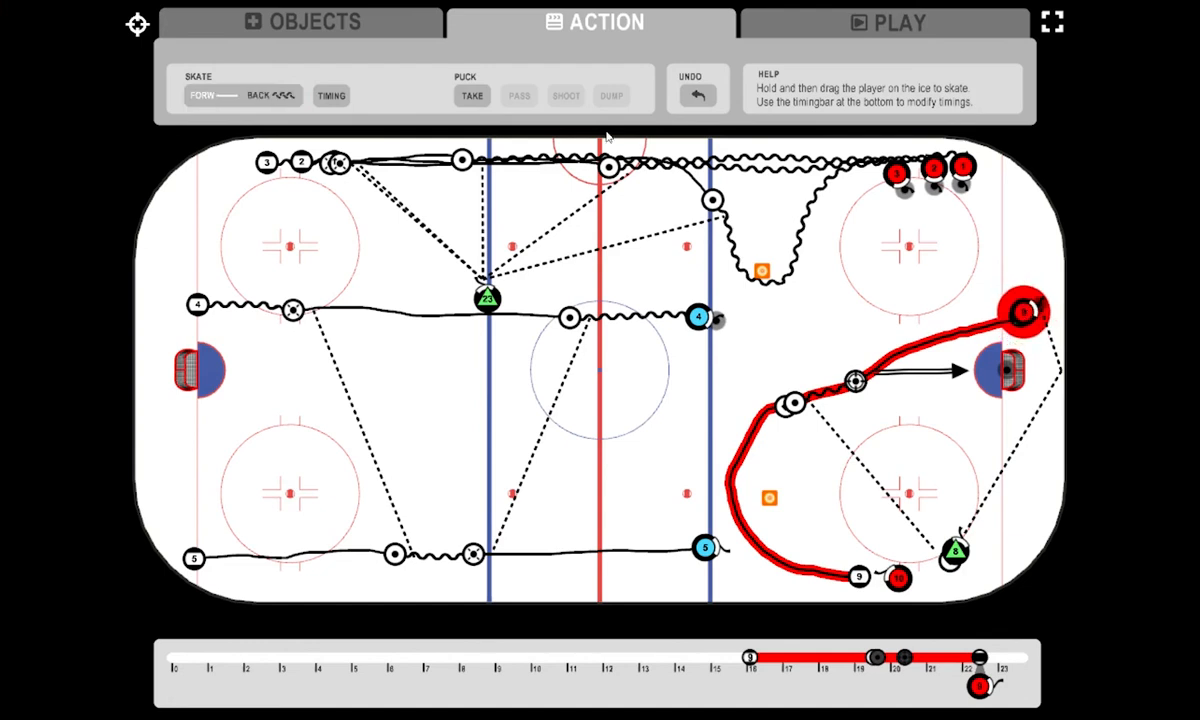
click(475, 96)
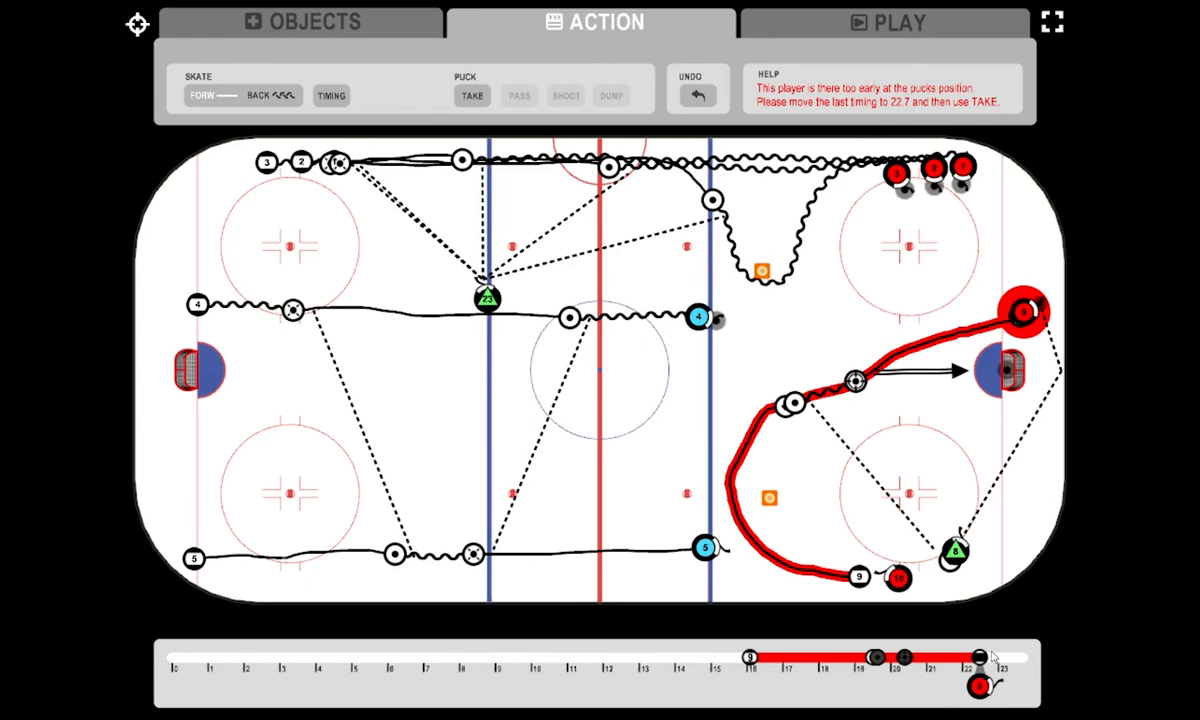
mouse_move(984, 664)
drag(986, 666, 990, 657)
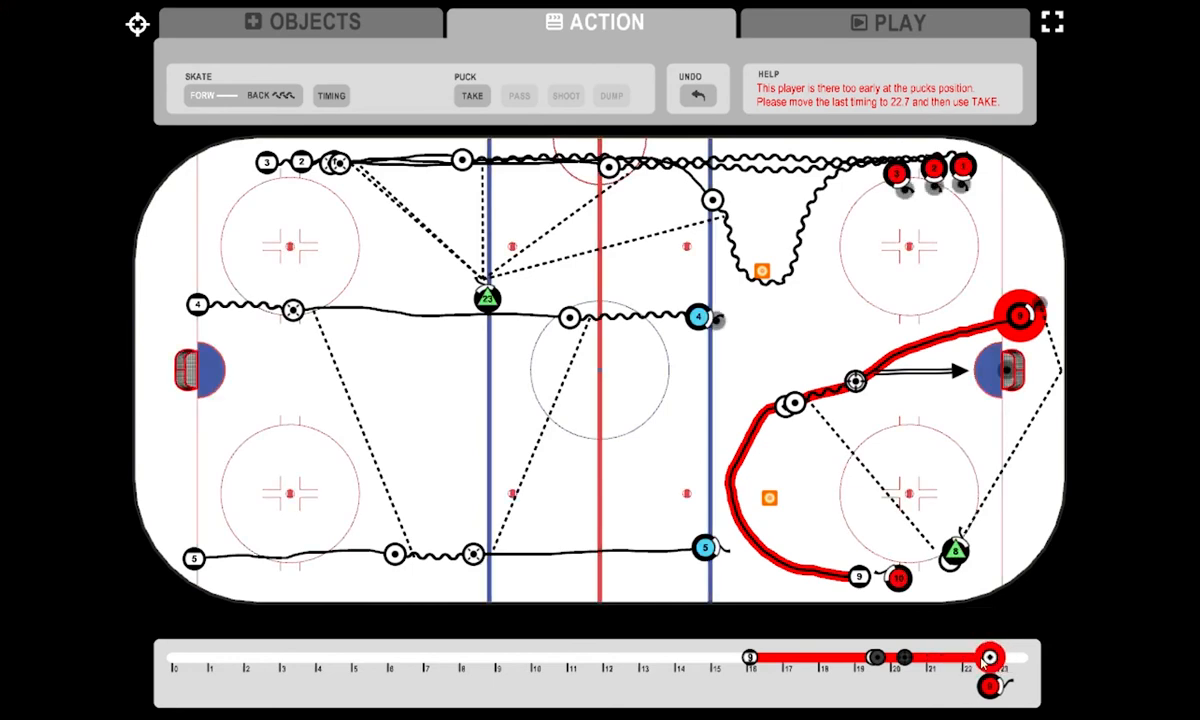
click(1022, 316)
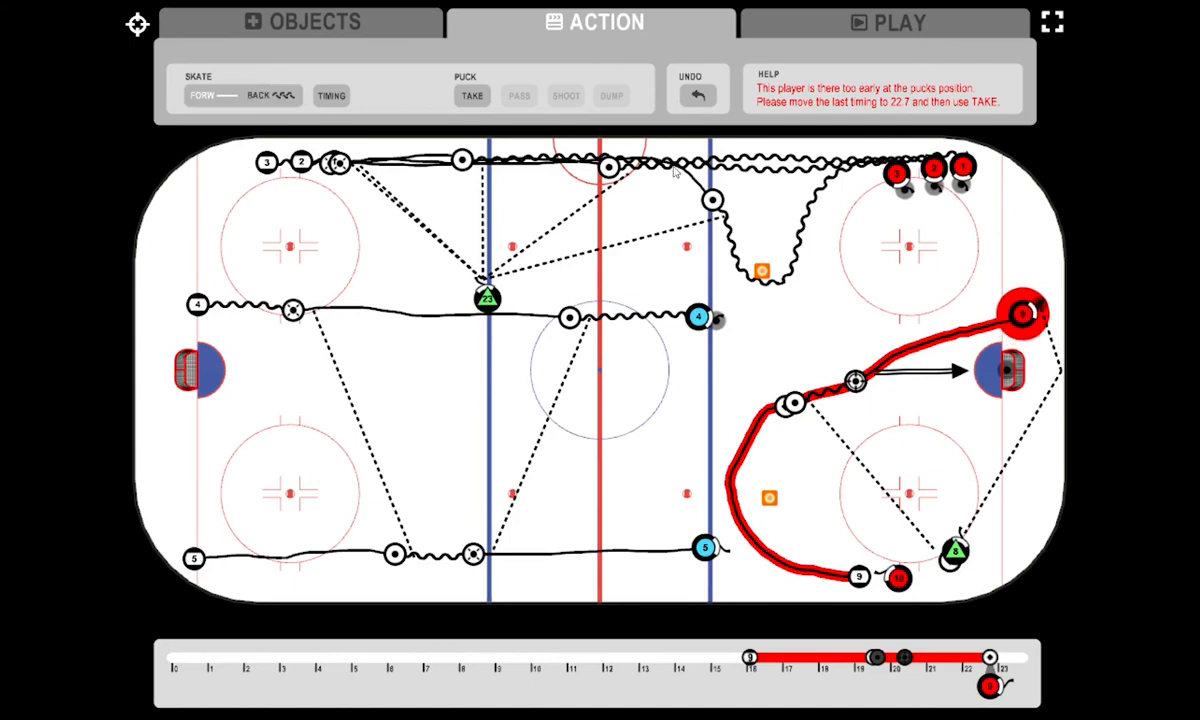
click(484, 96)
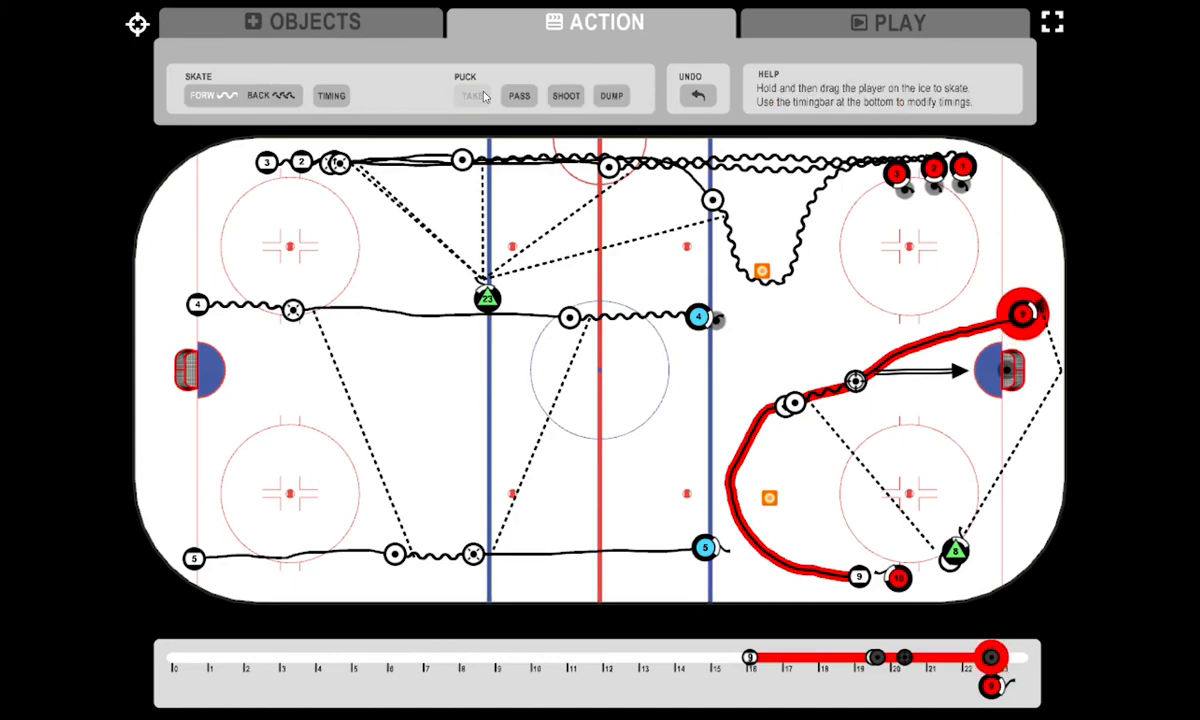
- Skate player 9 with the puck from beside the far goal around into the upper face-off circle
mouse_move(1022, 316)
mouse_down()
mouse_move(1024, 287)
mouse_move(999, 270)
mouse_move(913, 270)
mouse_up()
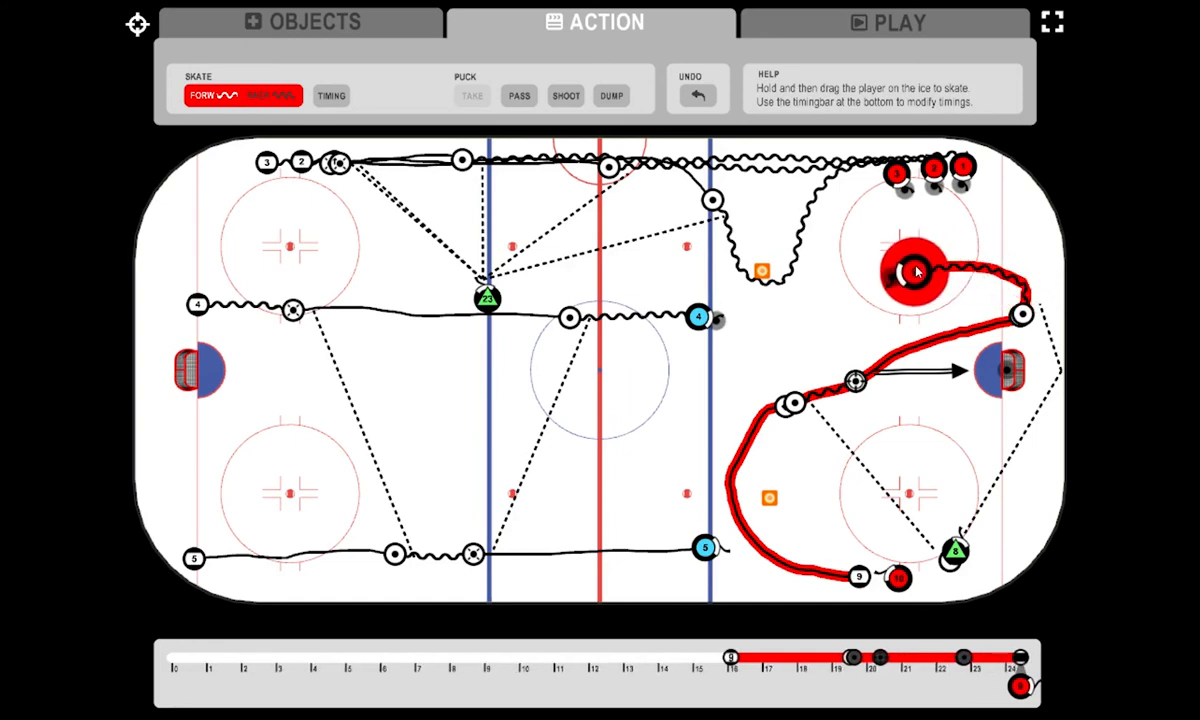
click(607, 96)
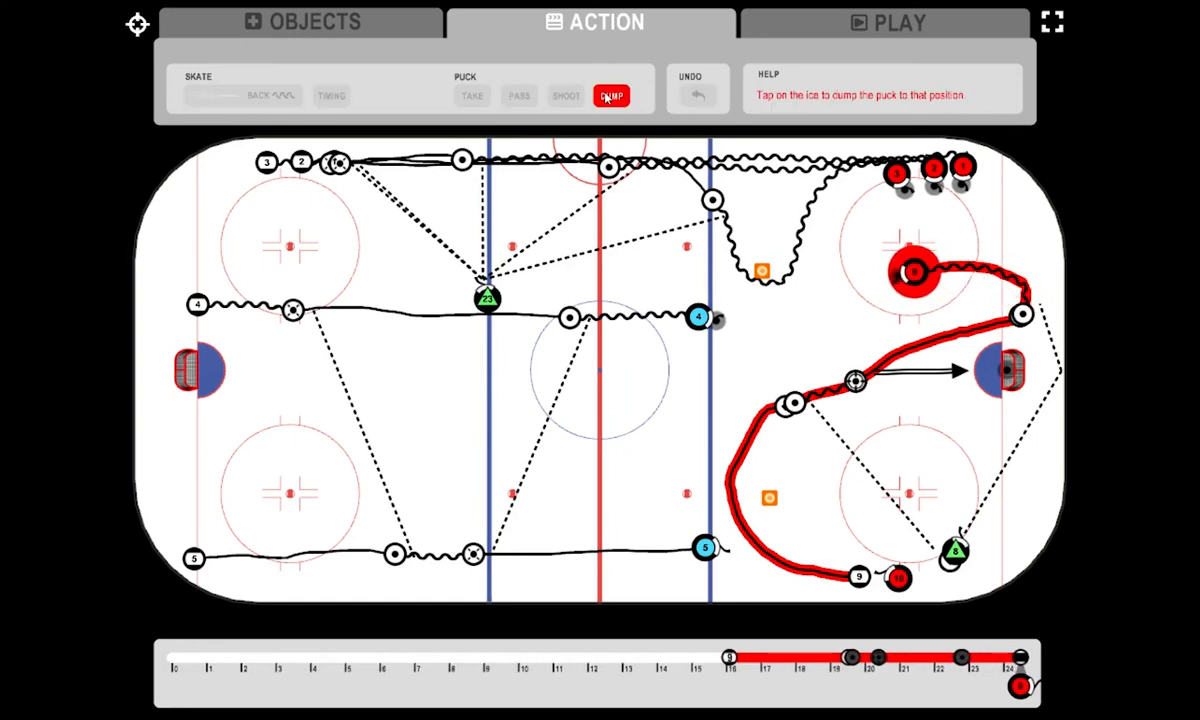
click(825, 397)
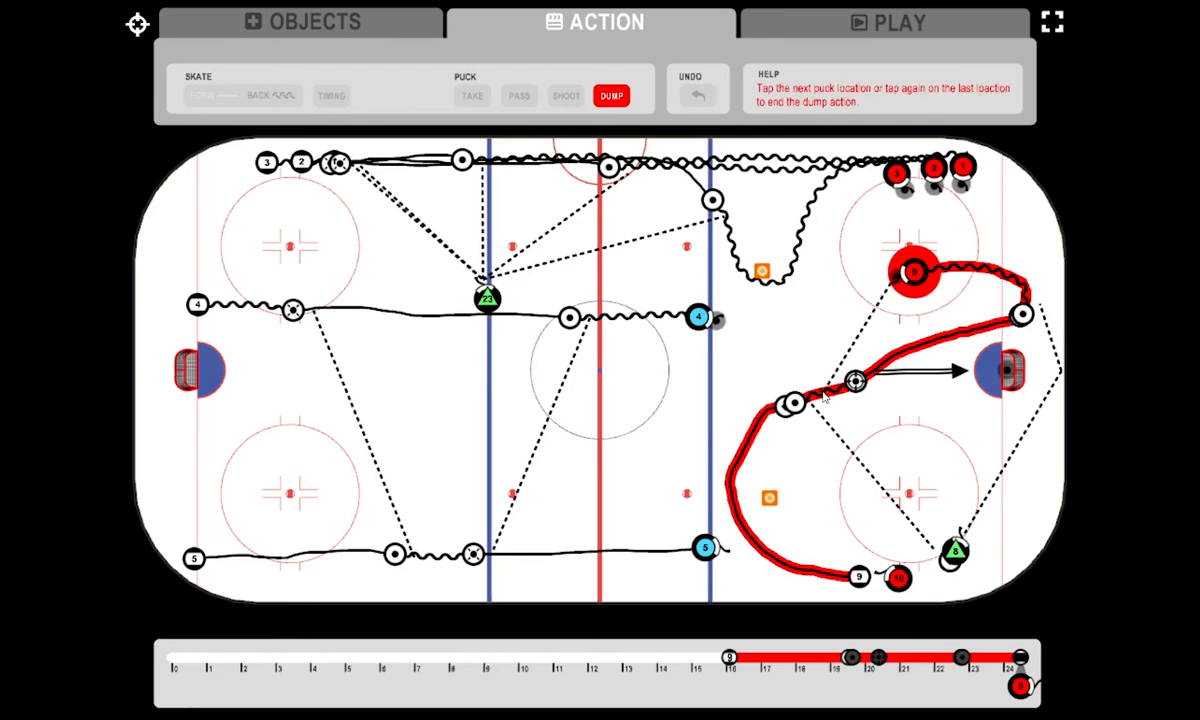
click(824, 396)
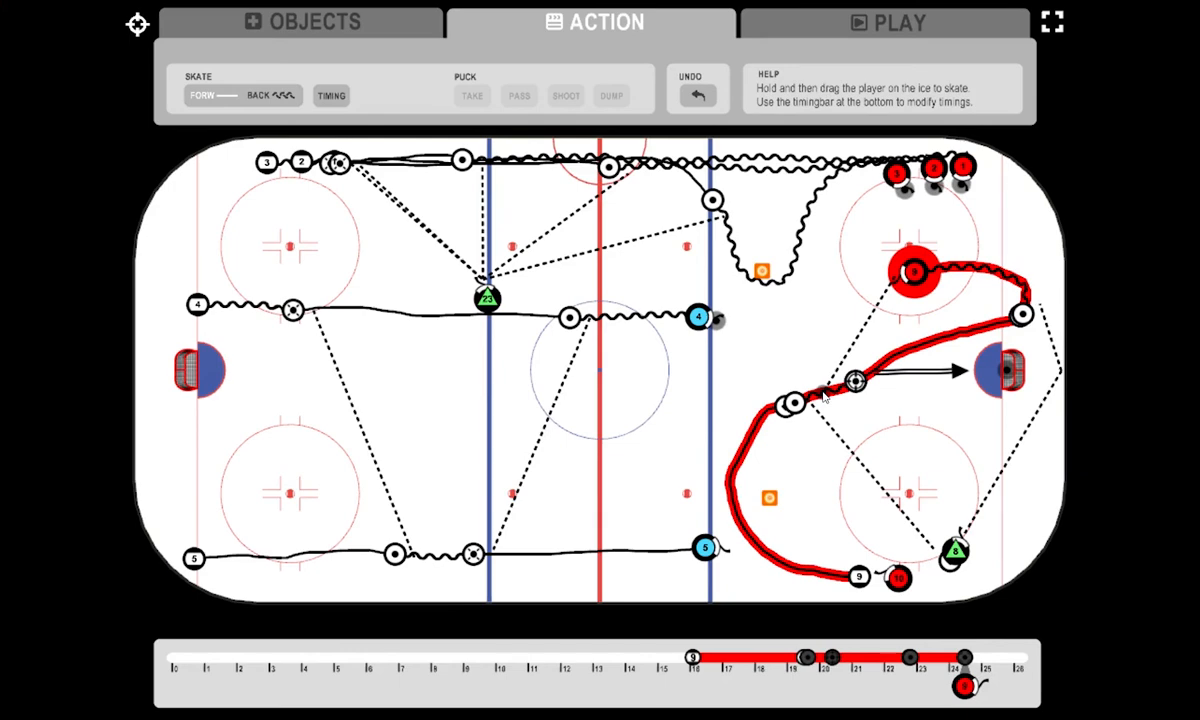
click(699, 96)
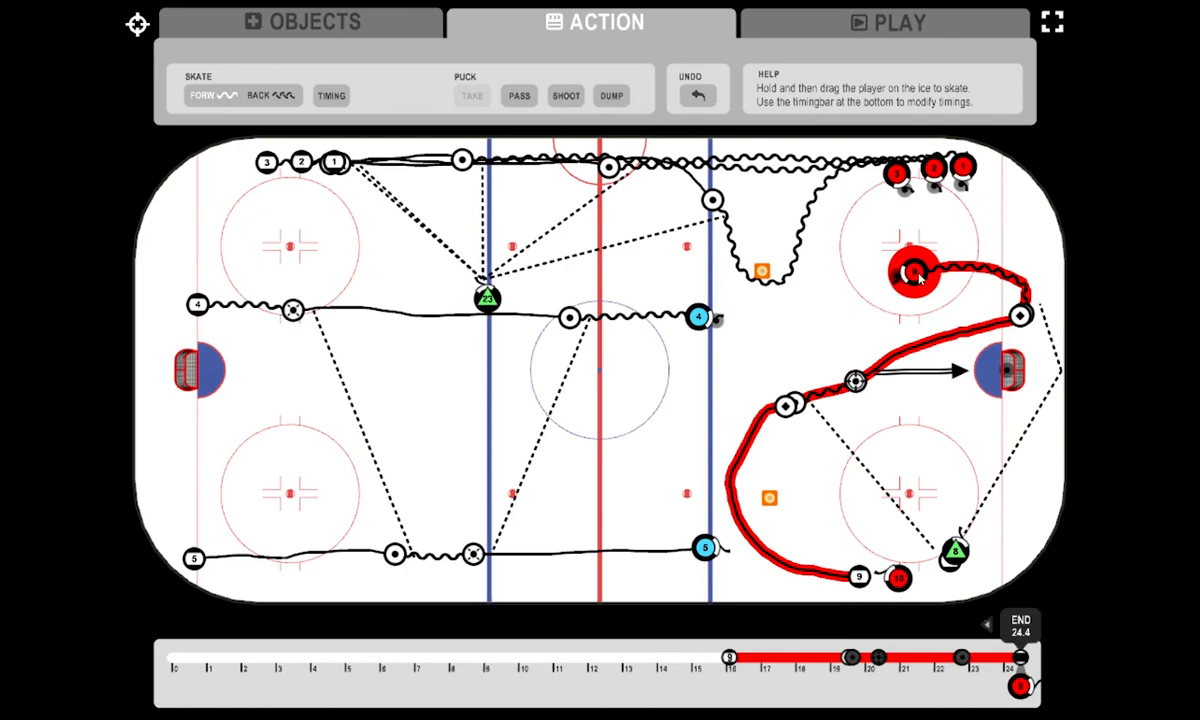
- Skate player 9 slightly further toward the edge of the upper circle and dump the puck into the high slot
drag(918, 278, 885, 280)
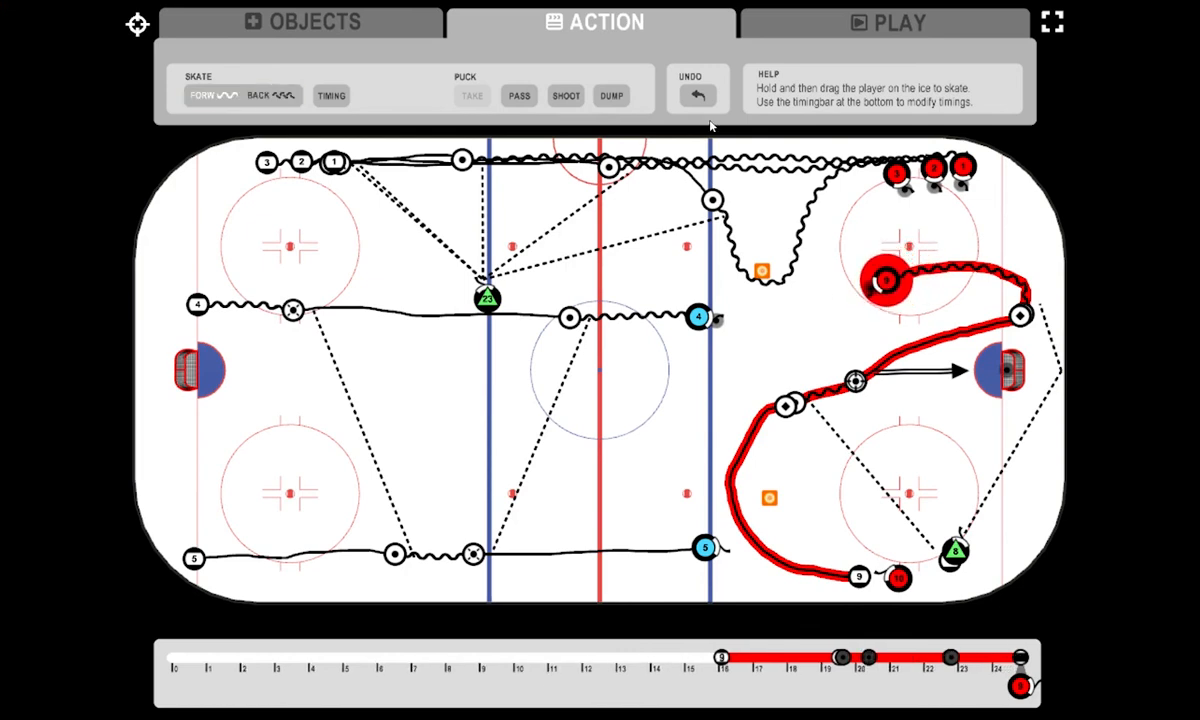
click(612, 95)
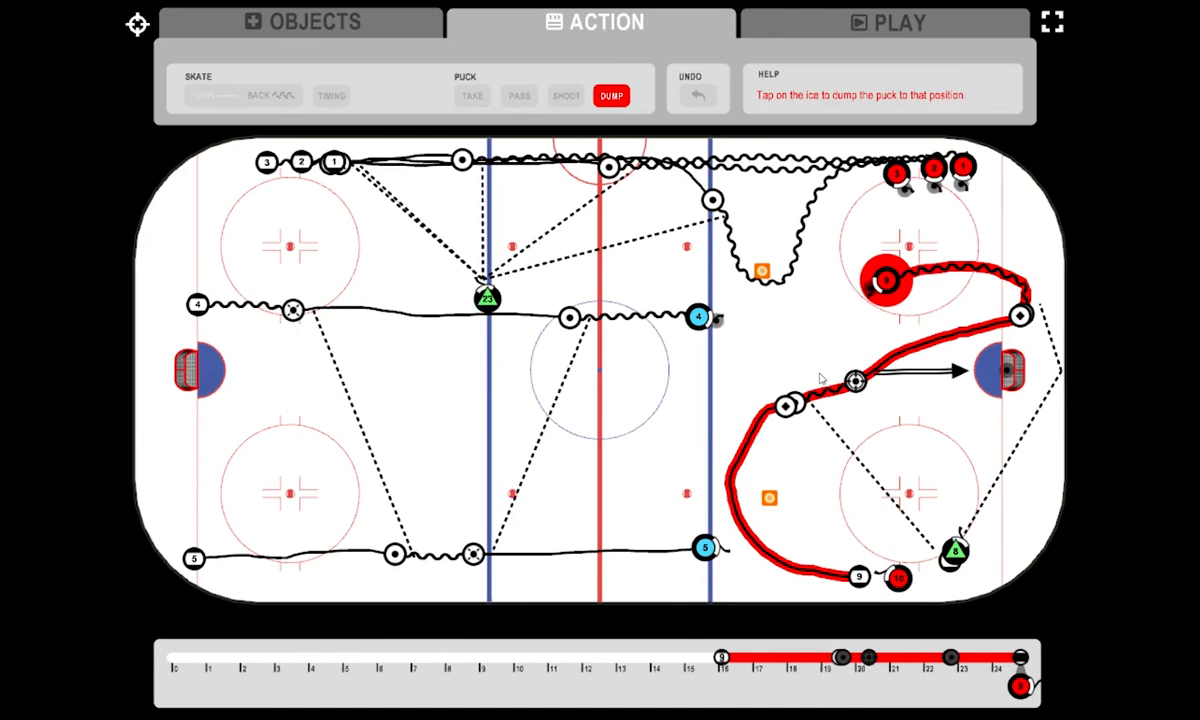
click(828, 434)
click(828, 434)
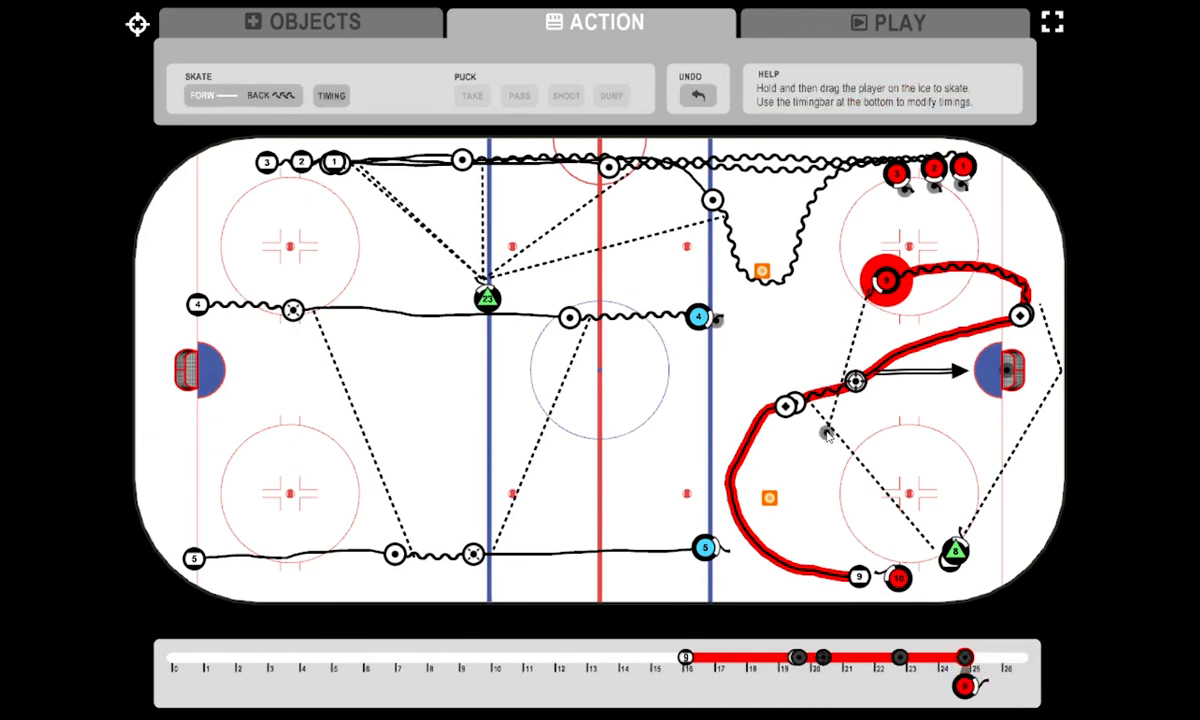
click(940, 32)
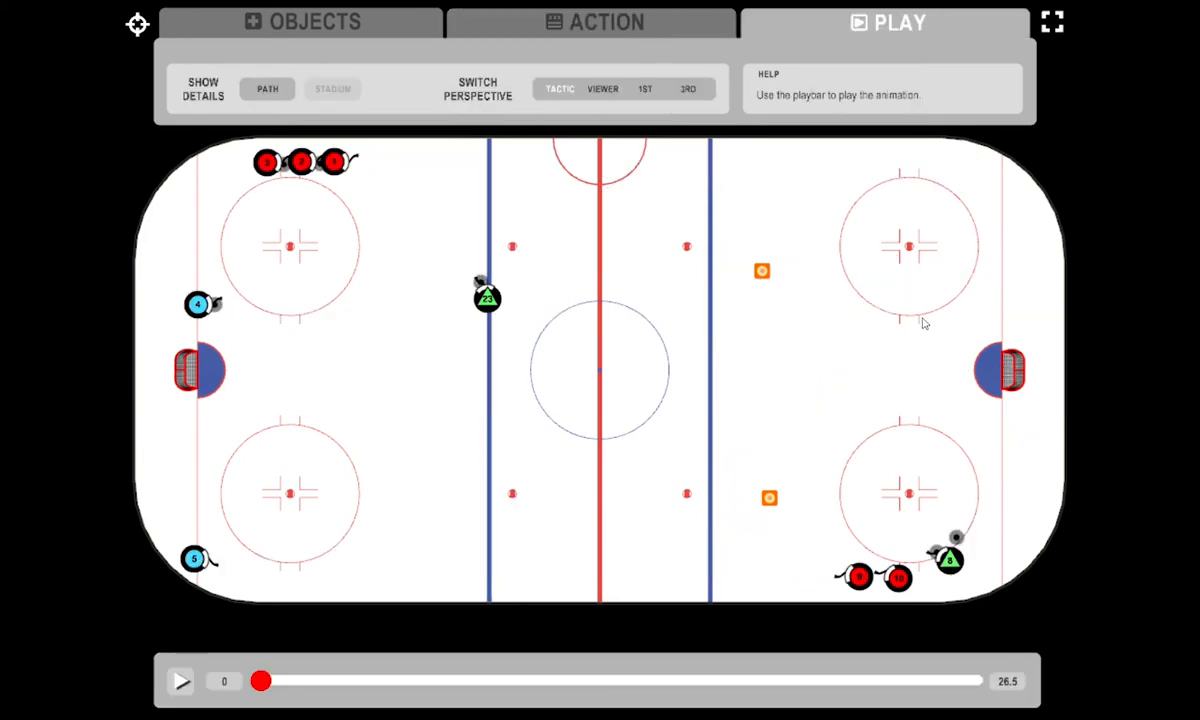
drag(828, 692, 960, 680)
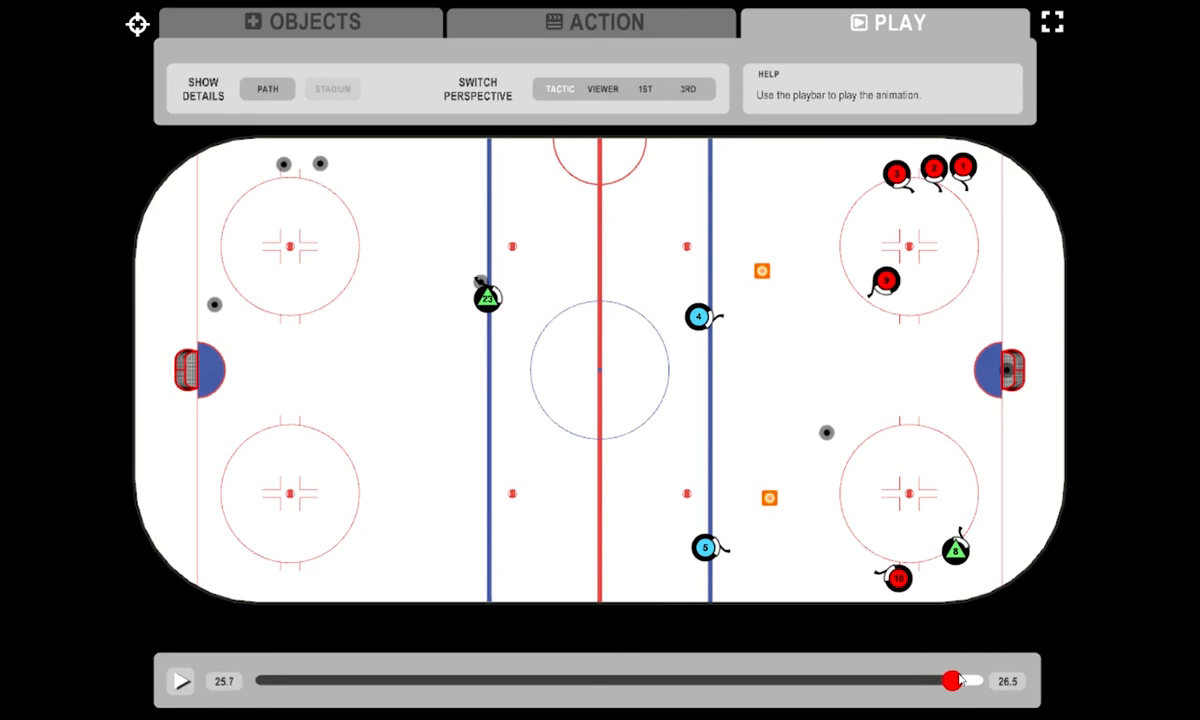
- Start player 10 at 21.6, skate the player around the lower cone to the dumped puck, and delay the arrival slightly
click(640, 26)
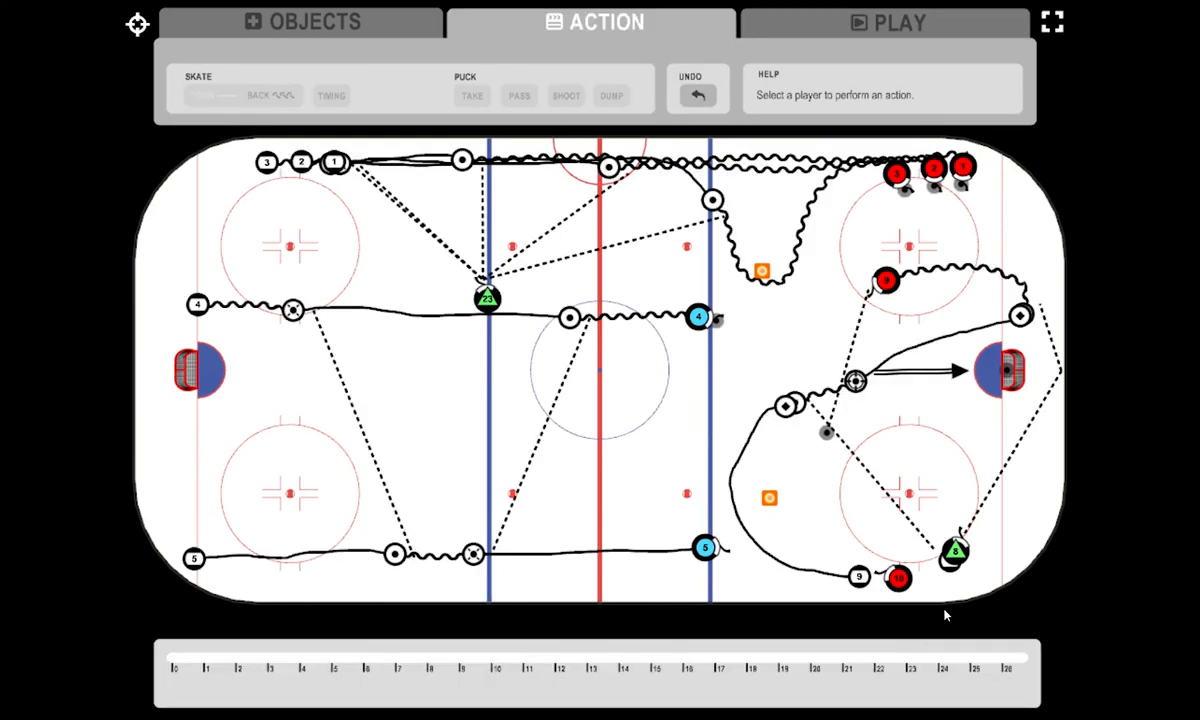
click(900, 580)
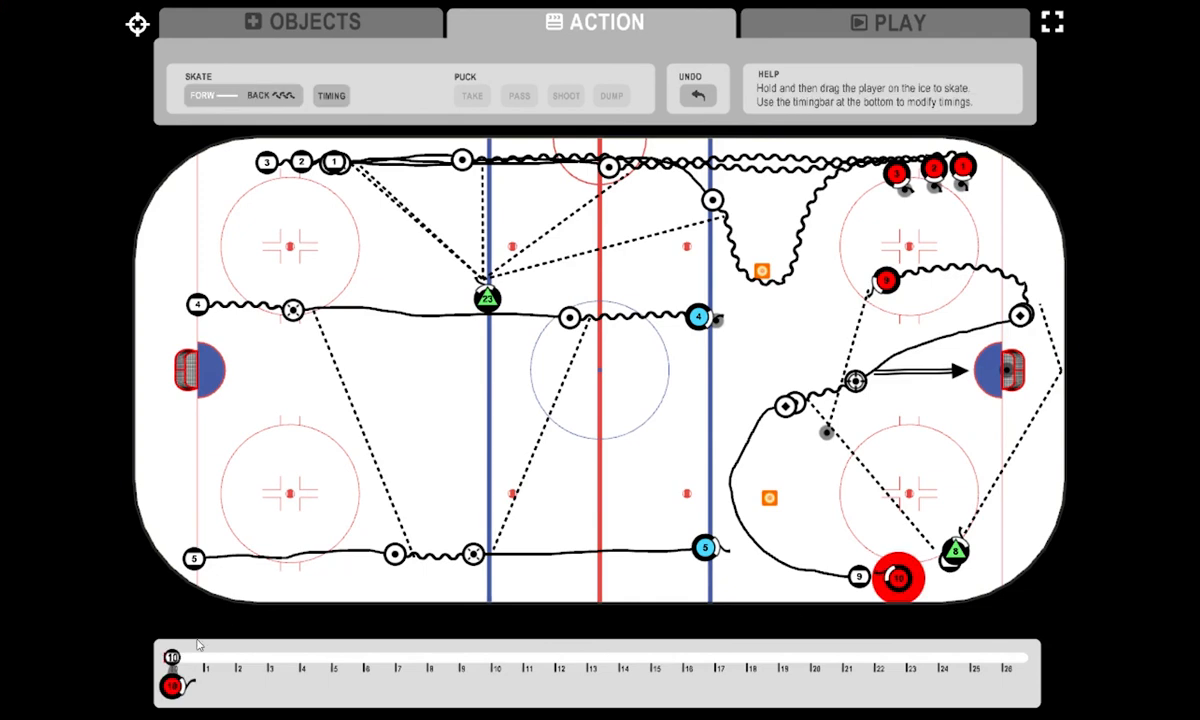
drag(172, 657, 866, 666)
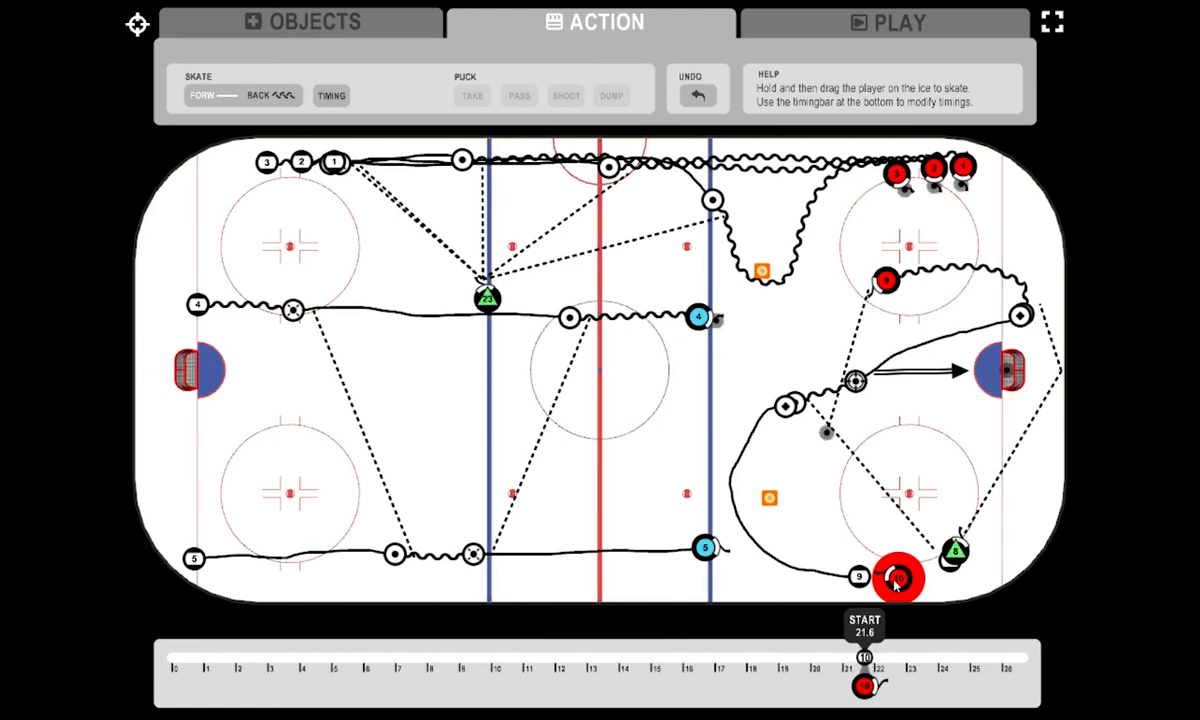
mouse_move(896, 586)
mouse_down()
mouse_move(780, 571)
mouse_move(744, 540)
mouse_move(734, 517)
mouse_move(744, 487)
mouse_move(810, 446)
mouse_up()
drag(973, 657, 994, 658)
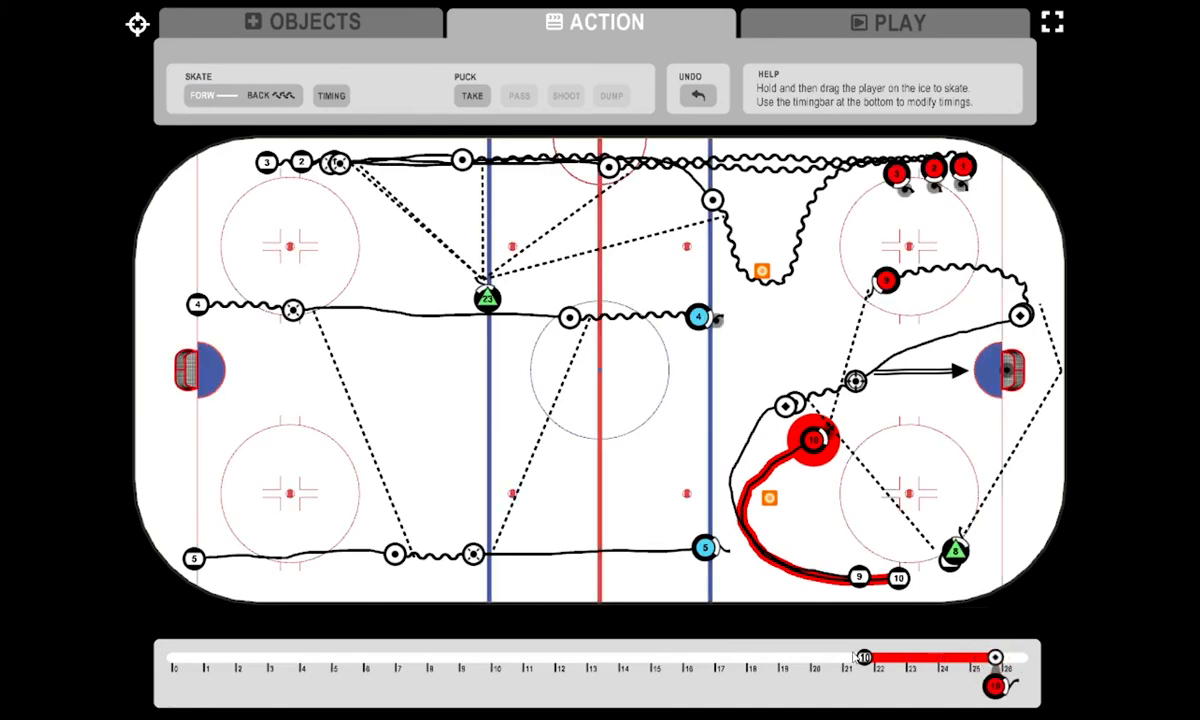
click(845, 26)
drag(883, 680, 962, 684)
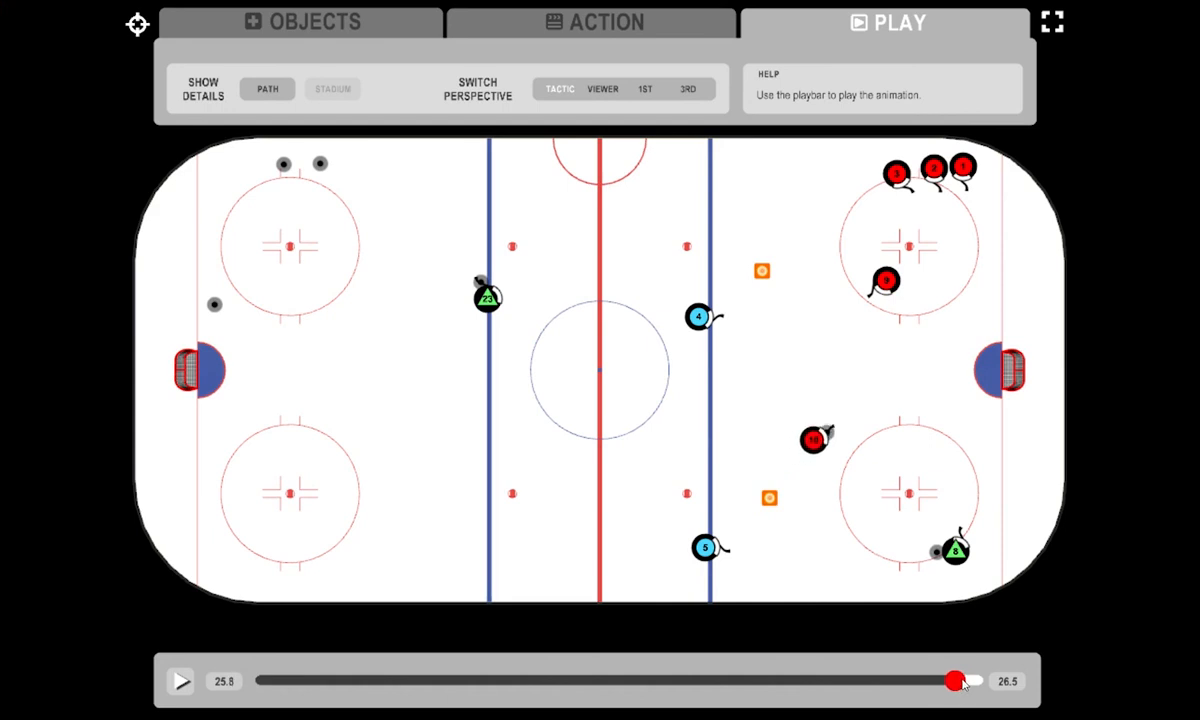
- Have player 10 take the puck in the slot and shoot it at the far goal as a slap shot
click(647, 25)
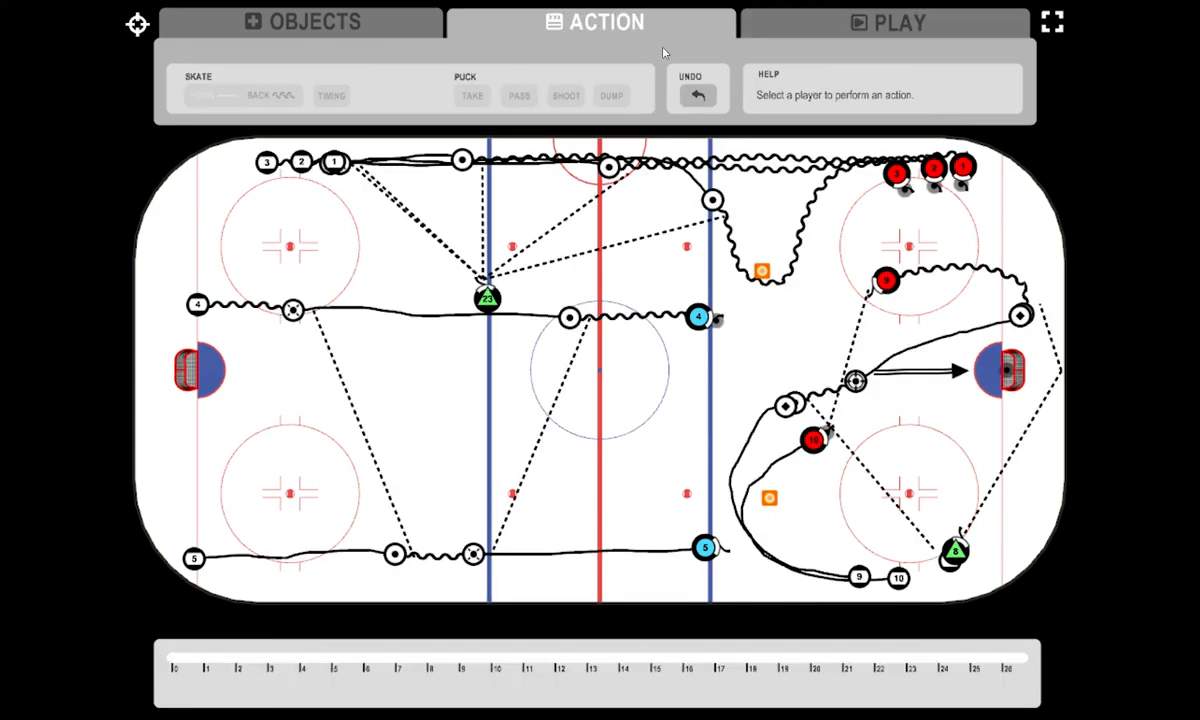
click(815, 440)
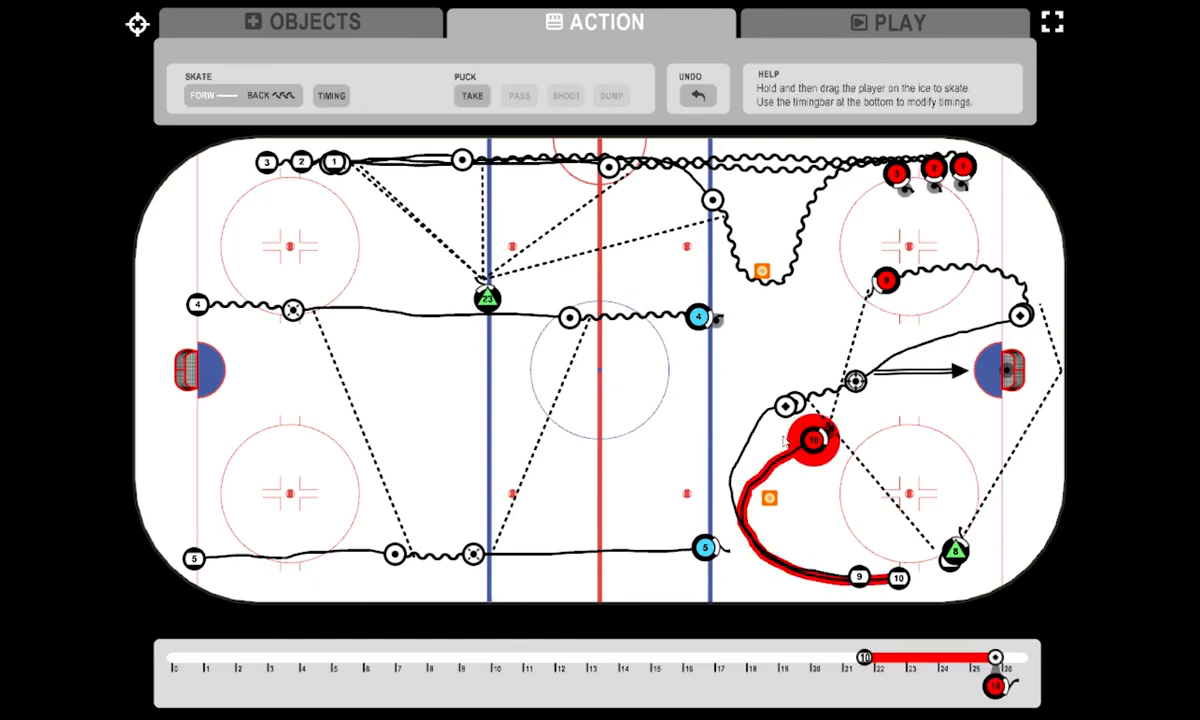
click(476, 96)
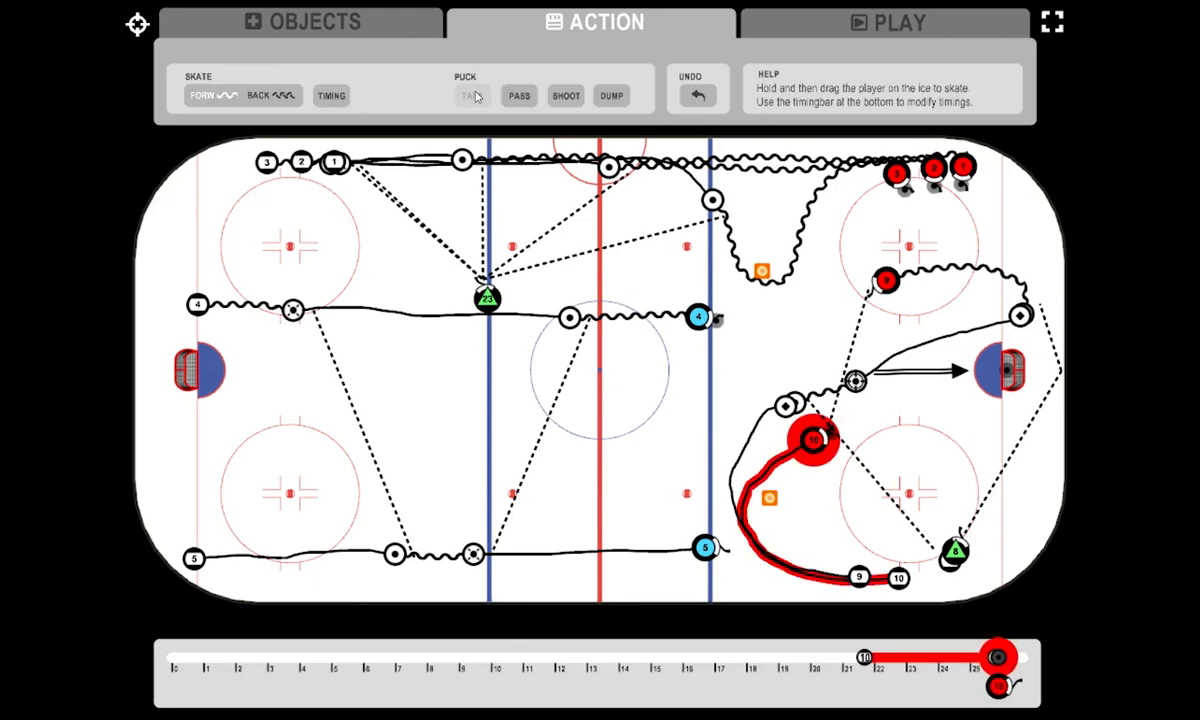
click(567, 96)
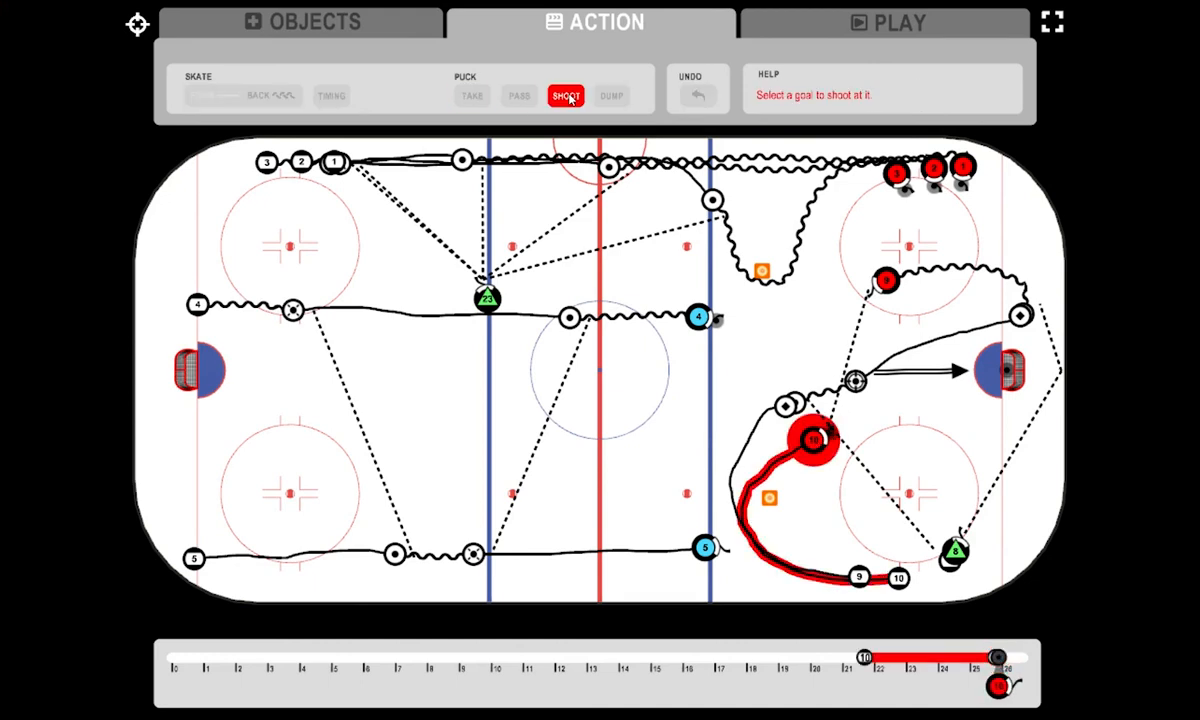
click(1016, 366)
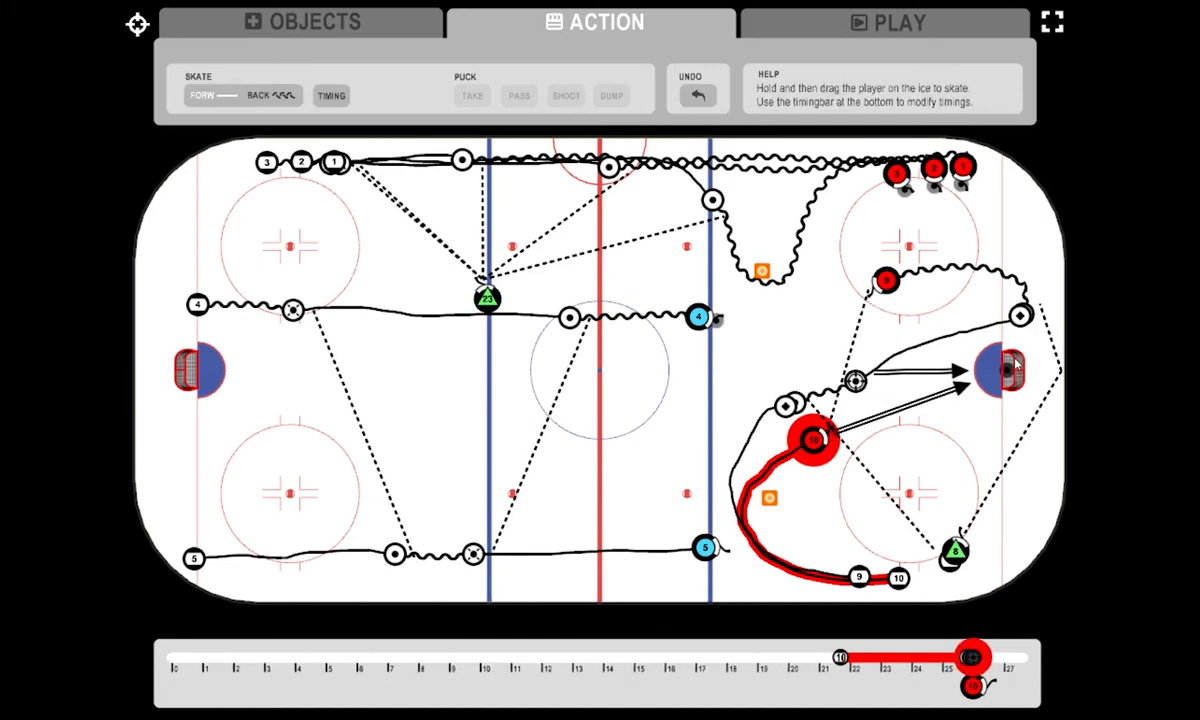
click(977, 660)
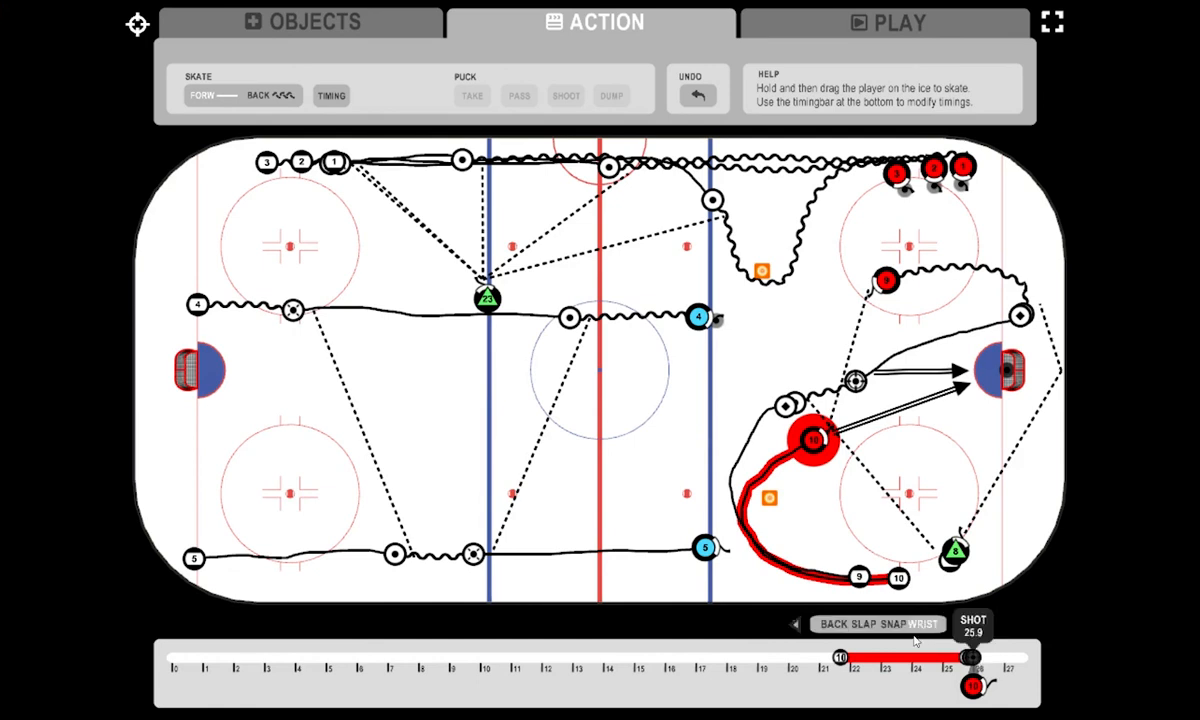
click(864, 624)
- Skate player 10 in to the lower side of the far goal and player 9 around to the front of its crease
mouse_move(815, 450)
mouse_down()
mouse_move(943, 440)
mouse_move(980, 403)
mouse_up()
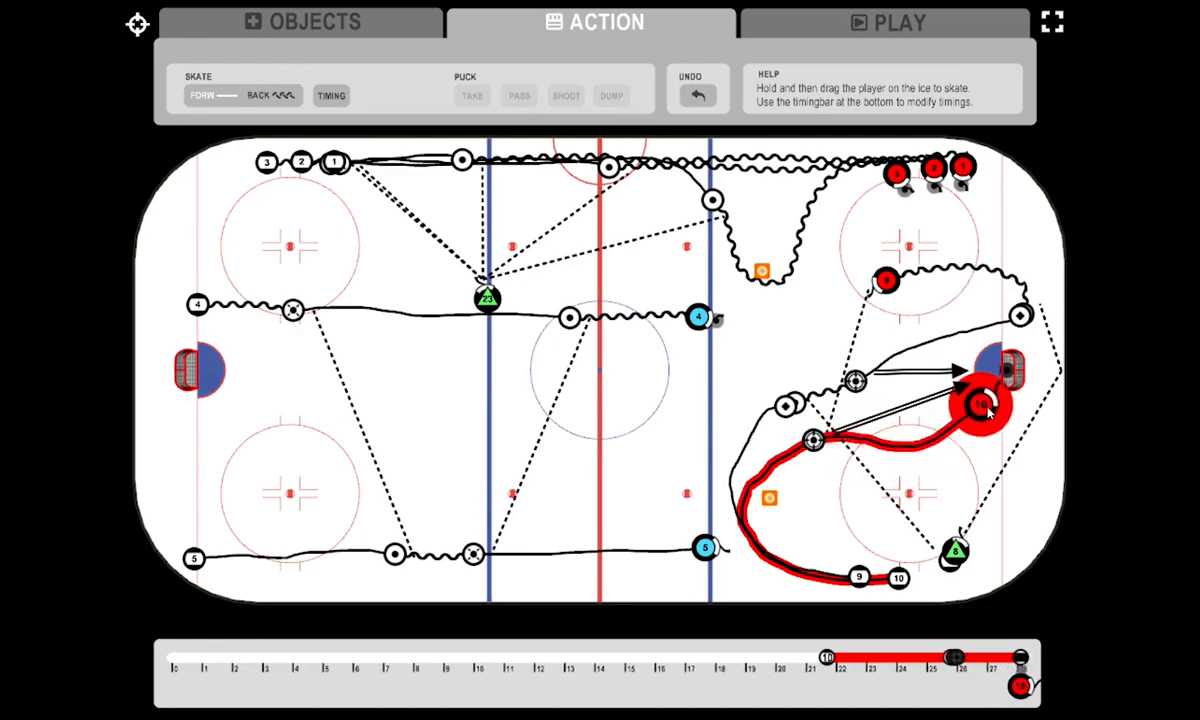
mouse_move(887, 287)
mouse_down()
mouse_move(865, 314)
mouse_move(884, 341)
mouse_move(947, 349)
mouse_up()
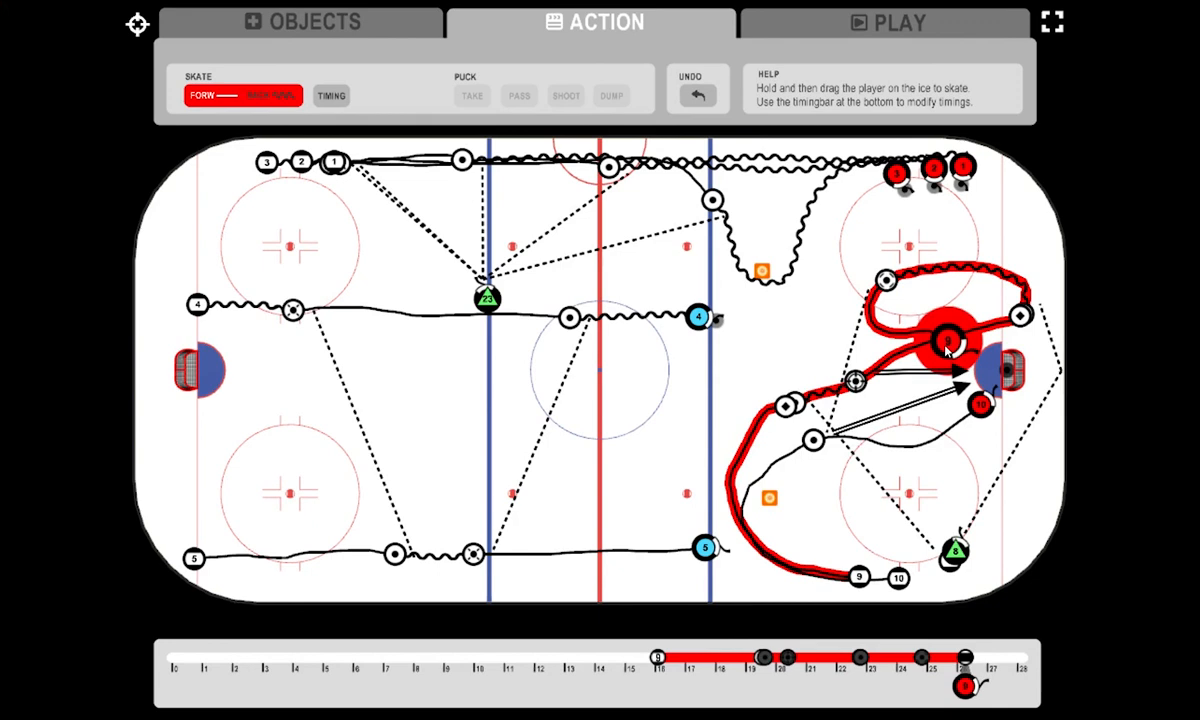
- Play the animation from 17.5 in the viewer perspective, with the camera turned toward the far goal
click(880, 27)
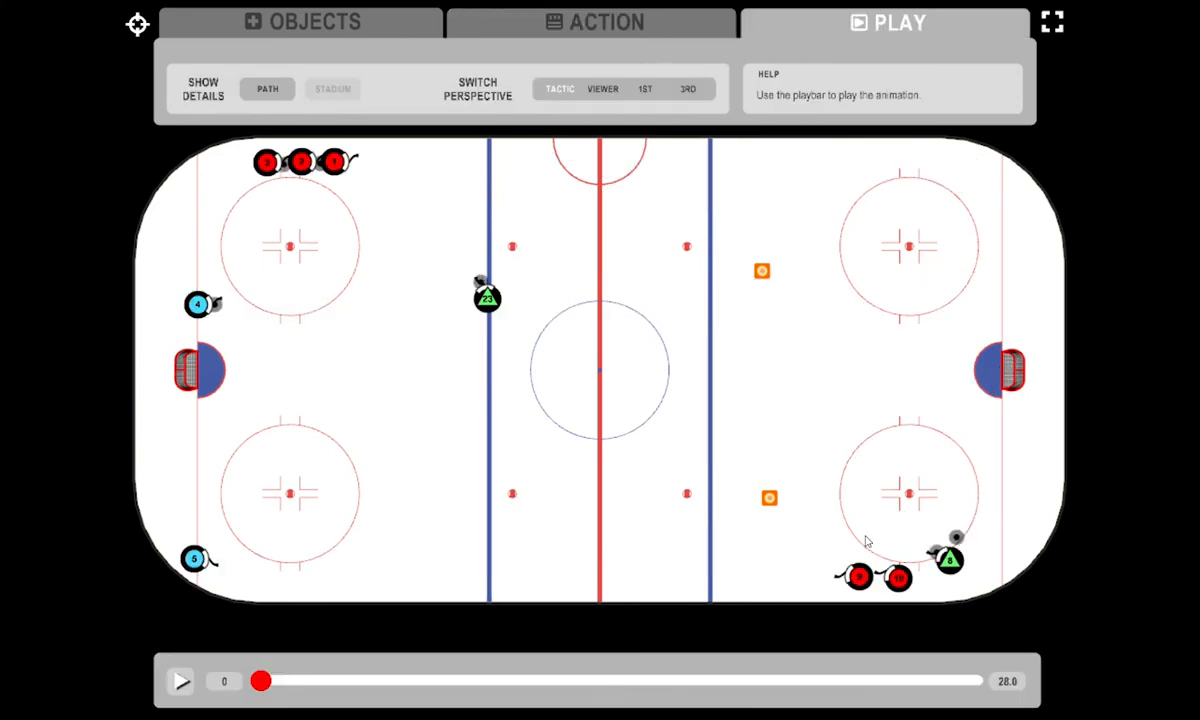
click(831, 683)
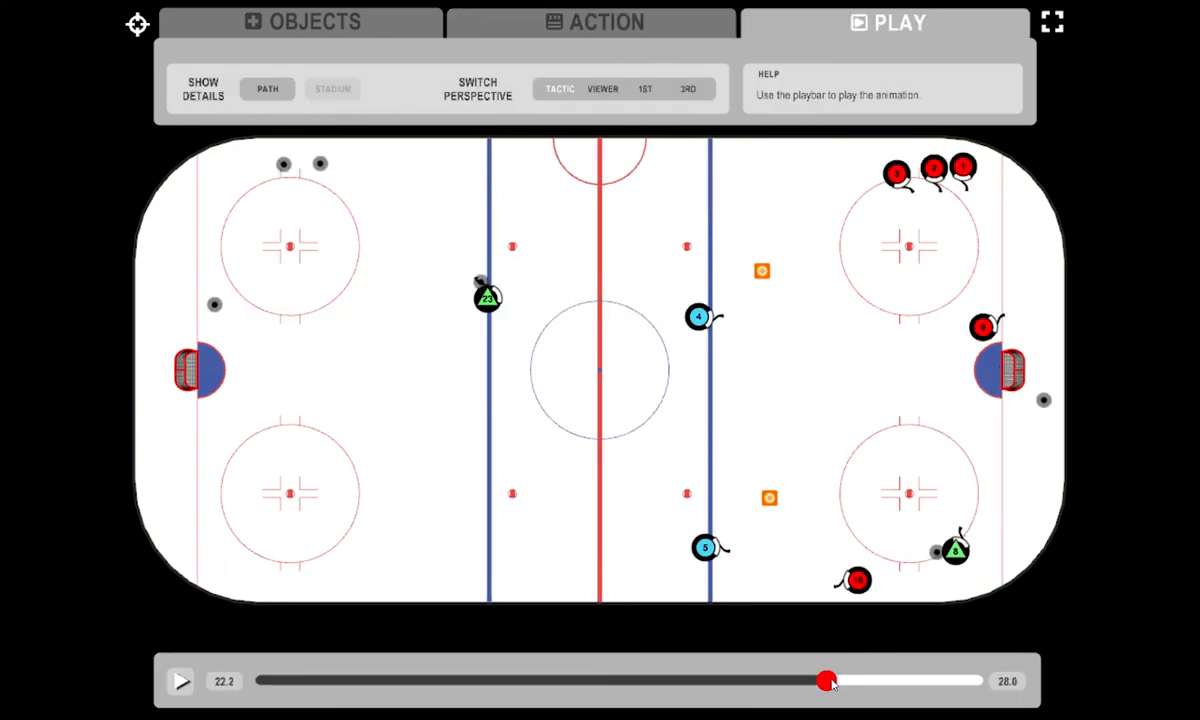
drag(831, 683, 709, 682)
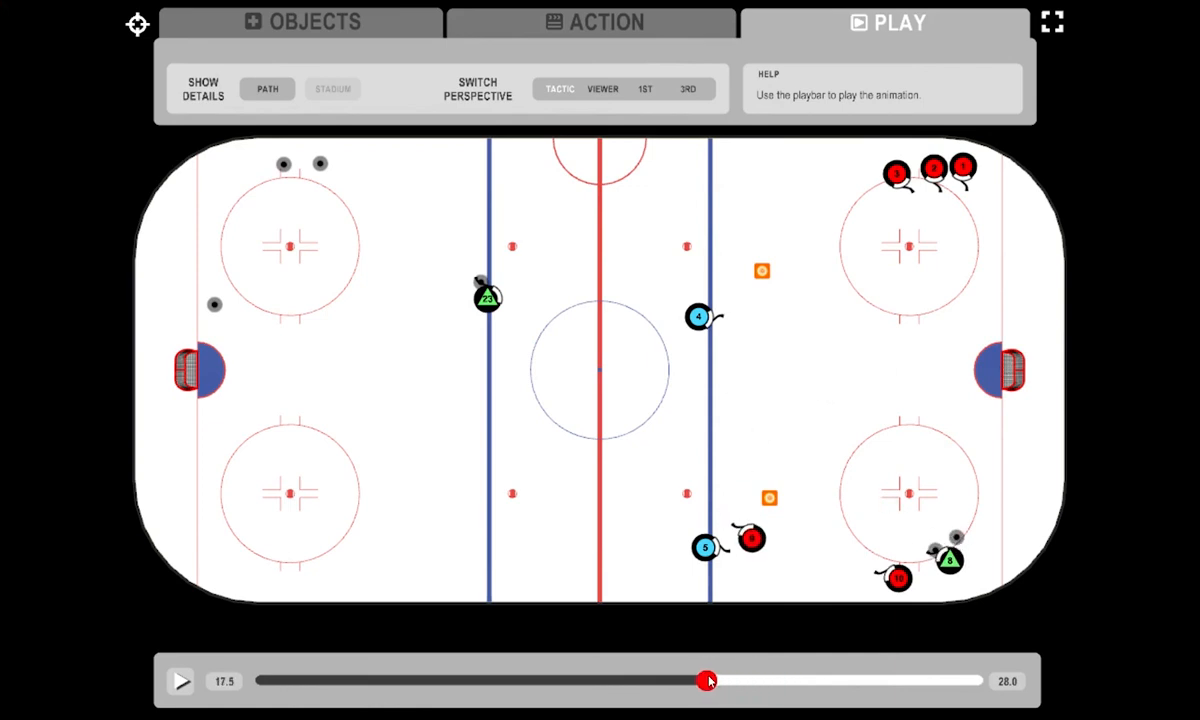
click(603, 90)
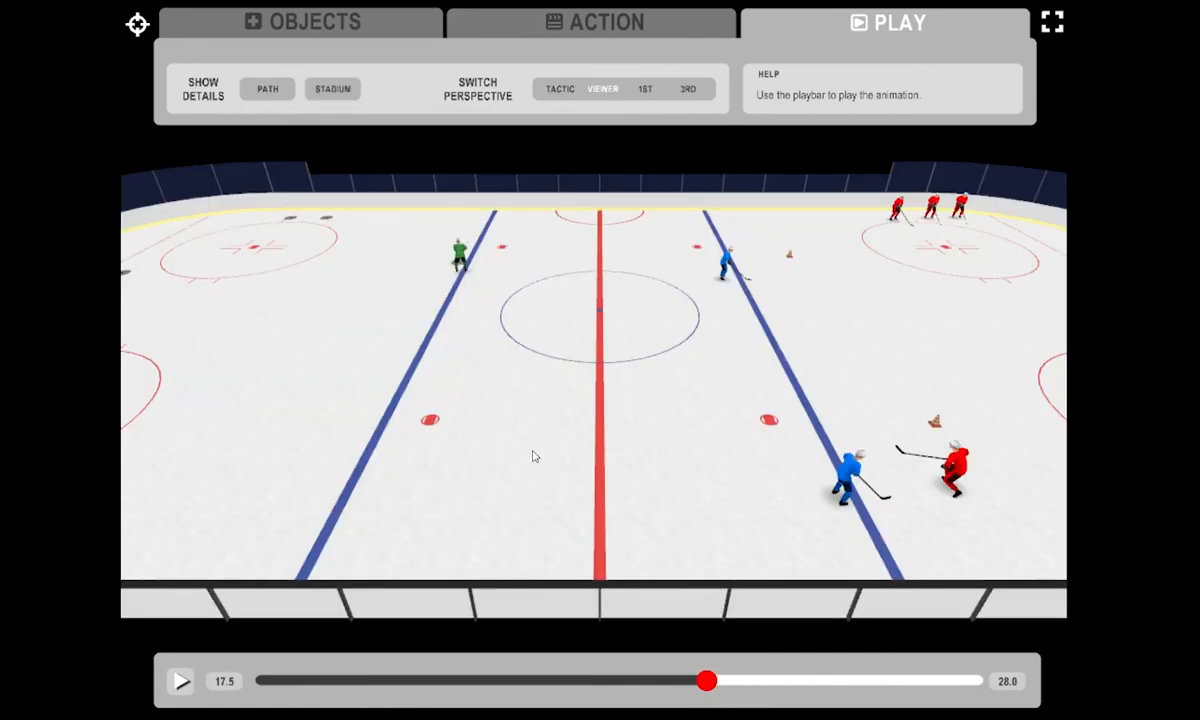
drag(533, 456, 387, 455)
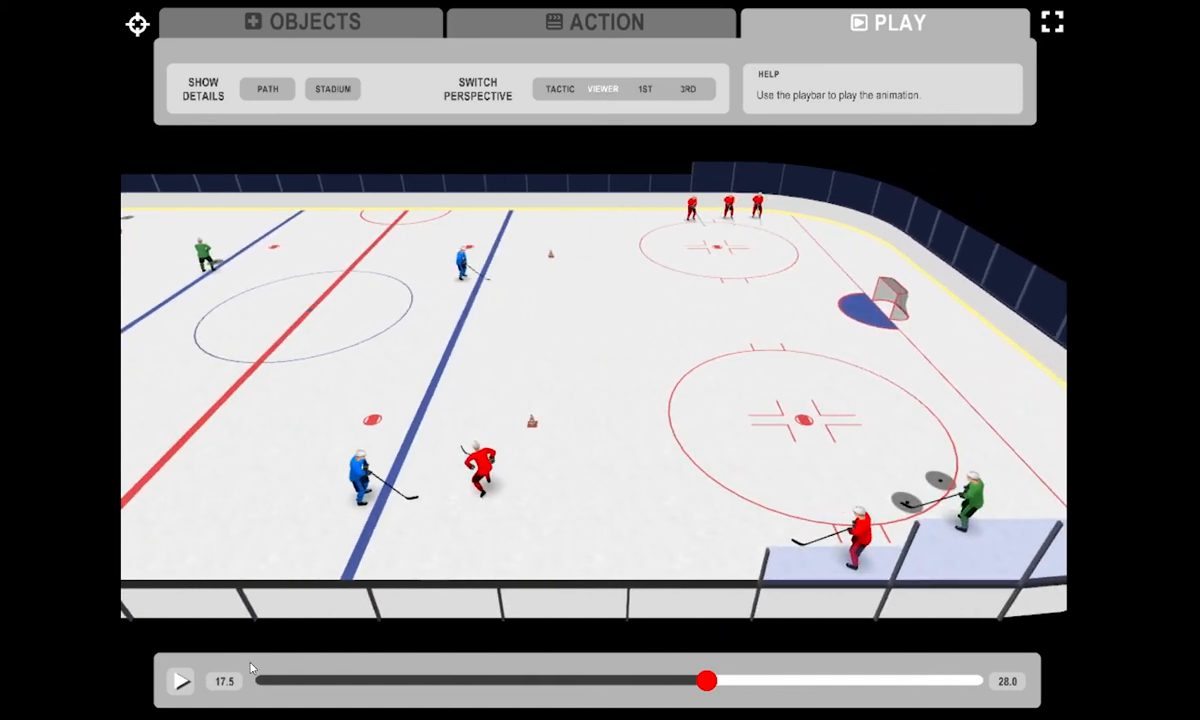
click(182, 683)
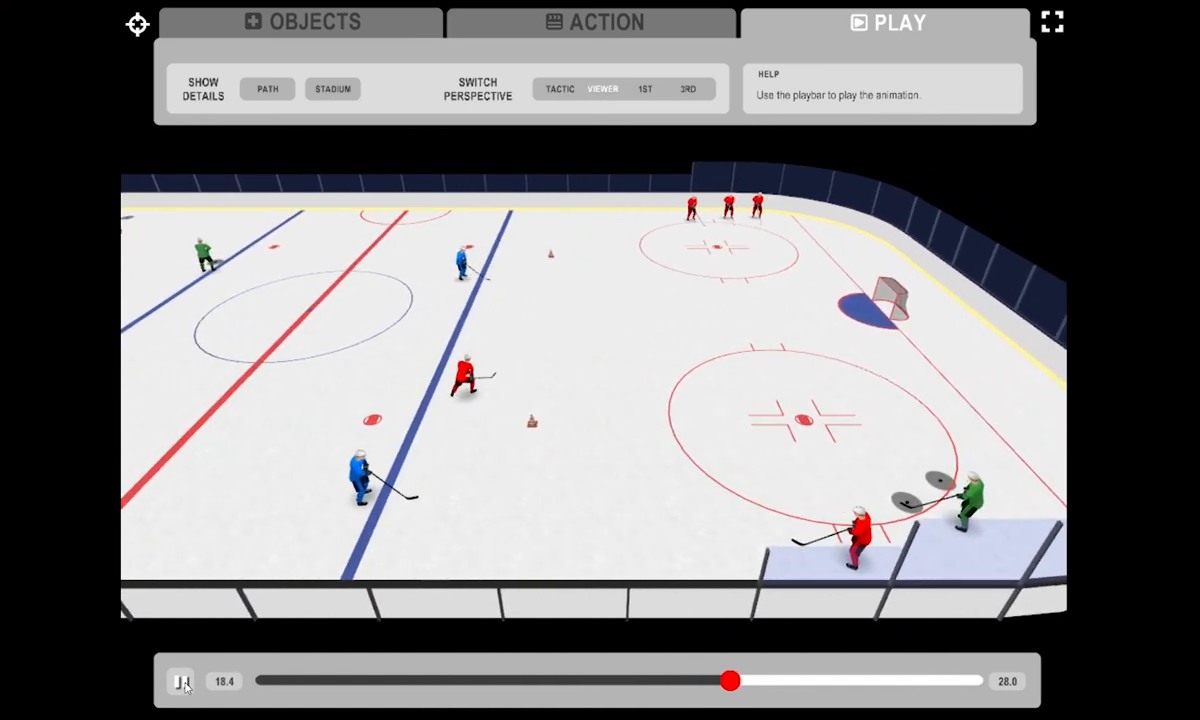